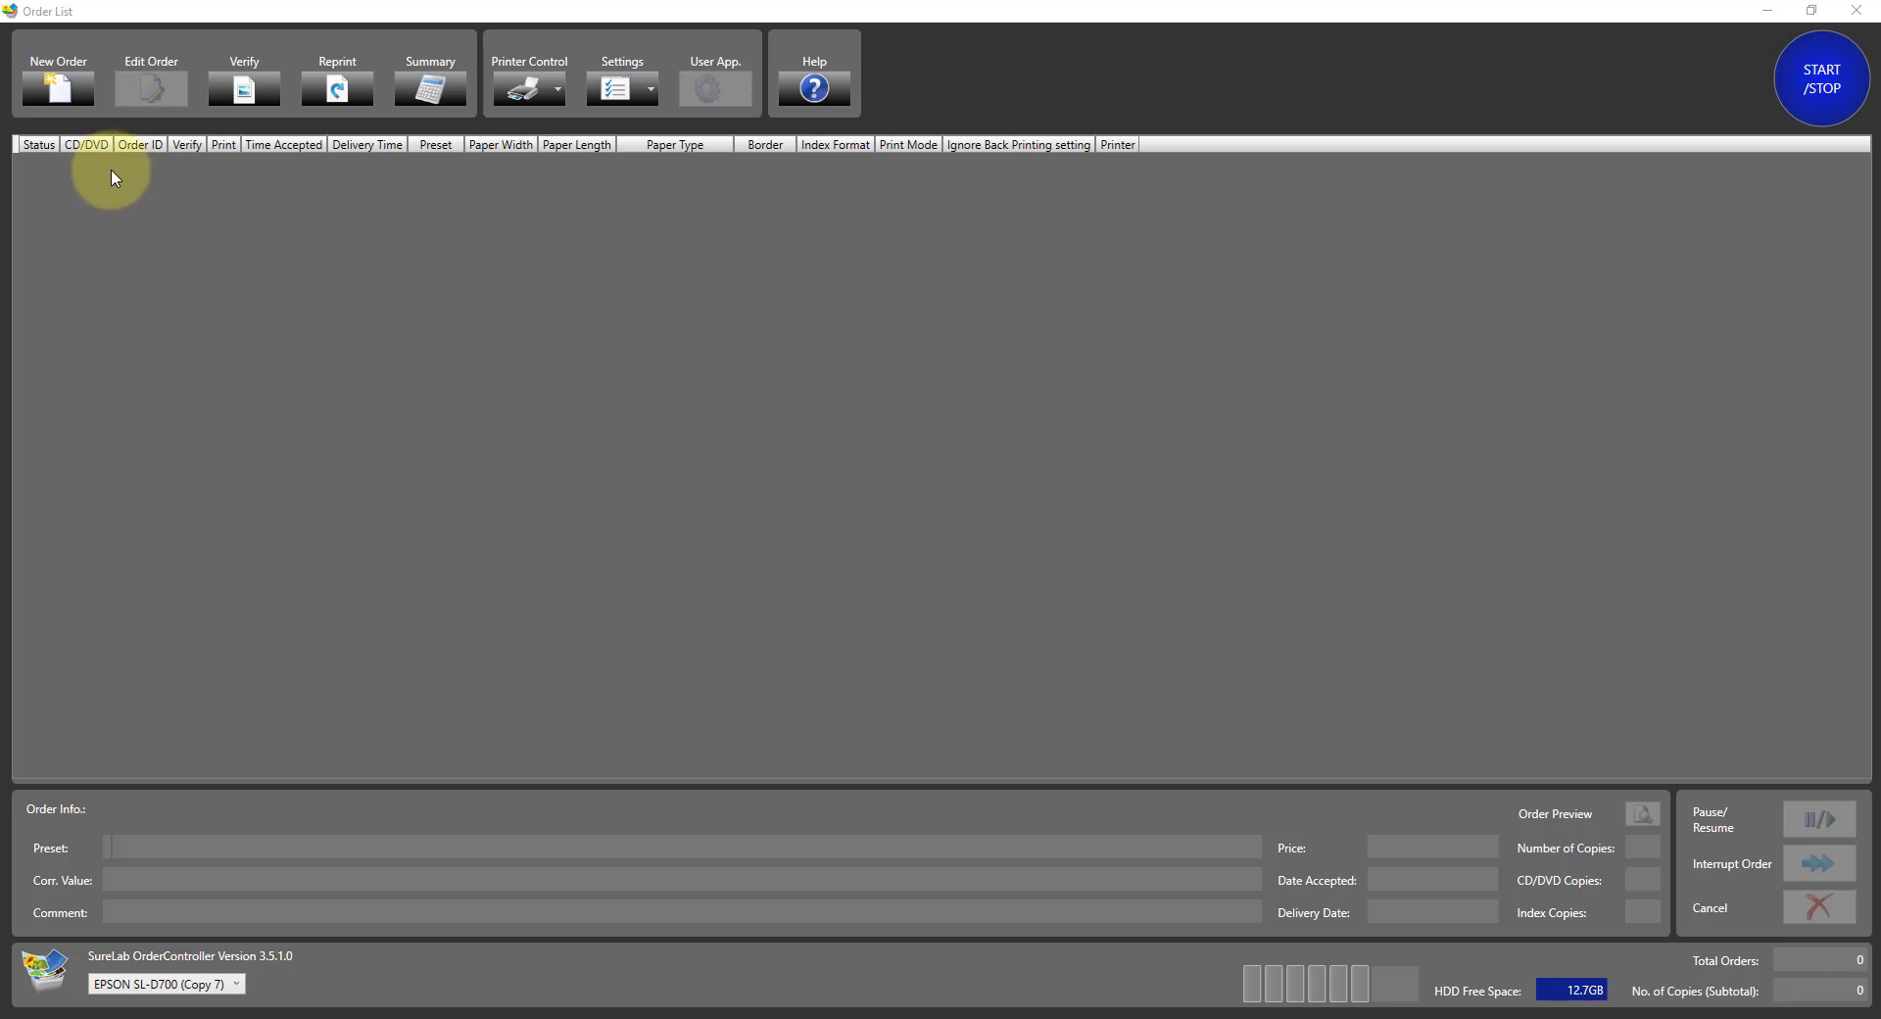
Create a new order, then scroll the Select Preset list down and back to the top
left_click(61, 90)
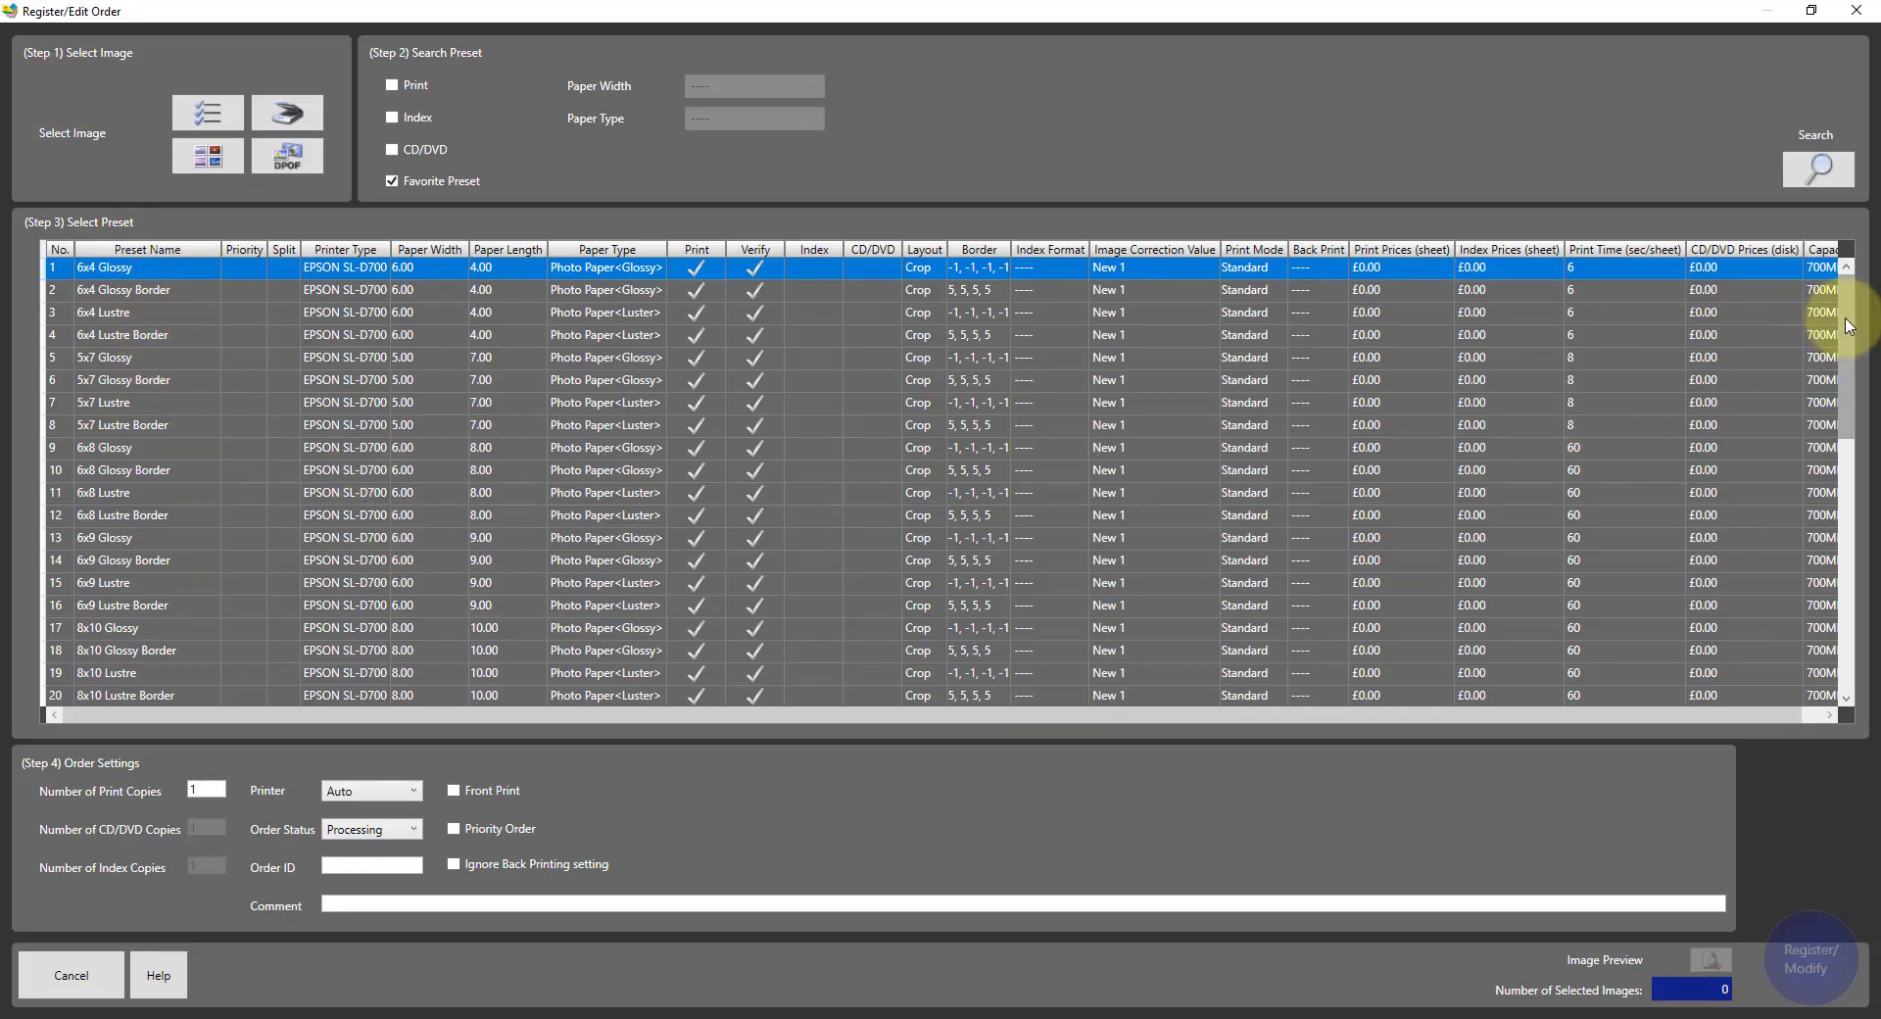
left_click_drag(1849, 326, 1866, 613)
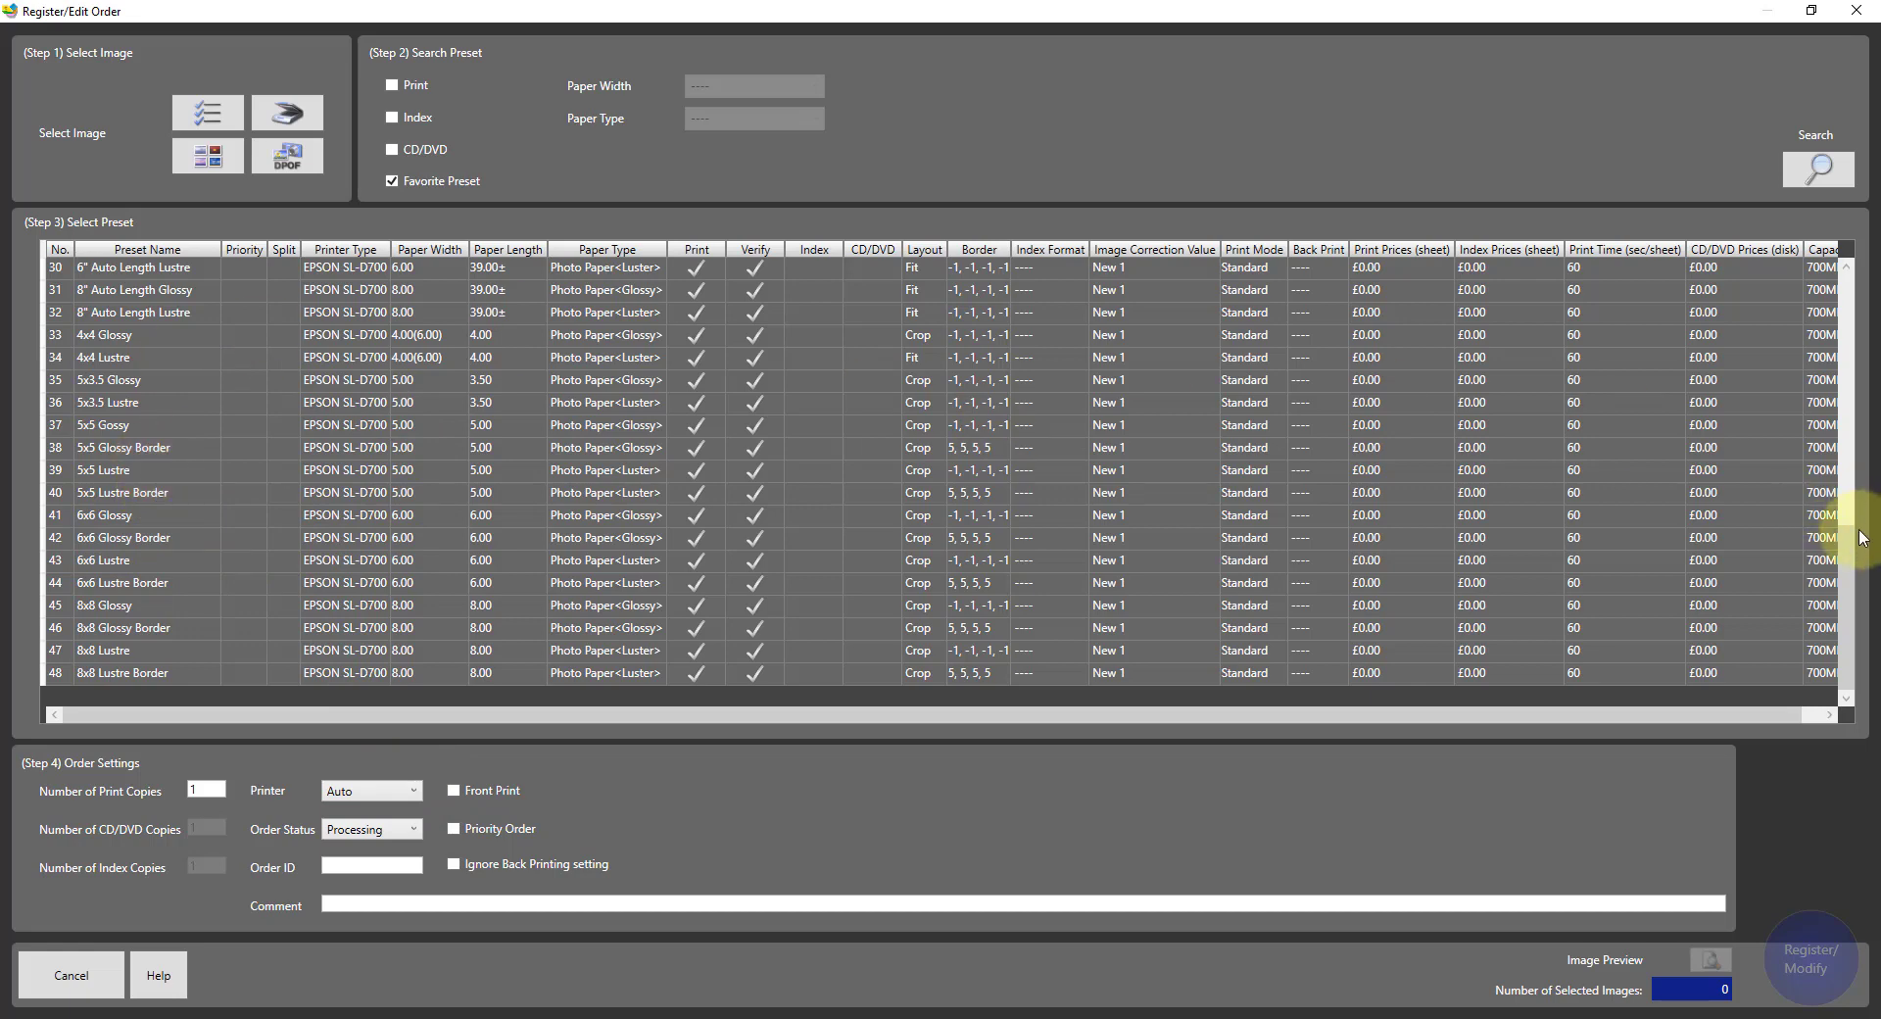
left_click_drag(1844, 537, 1848, 239)
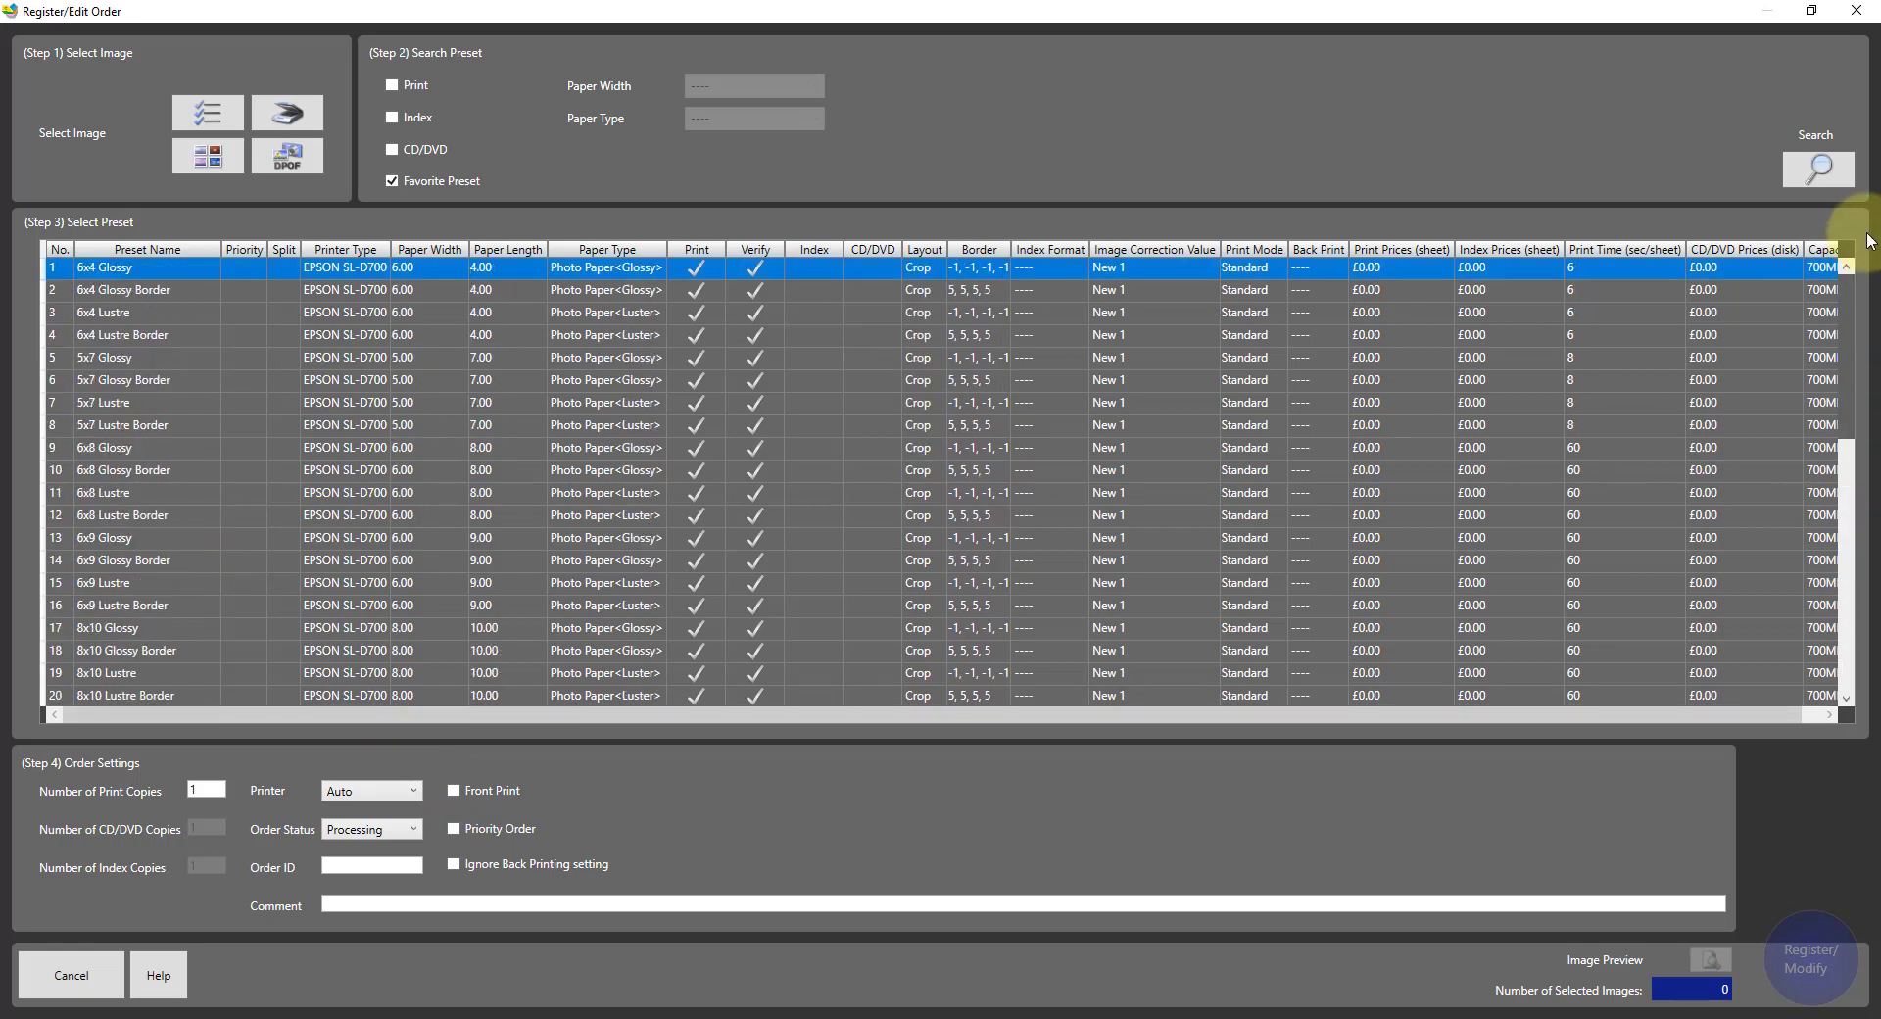
Select all four images in the work folder and register them to the order
left_click(207, 155)
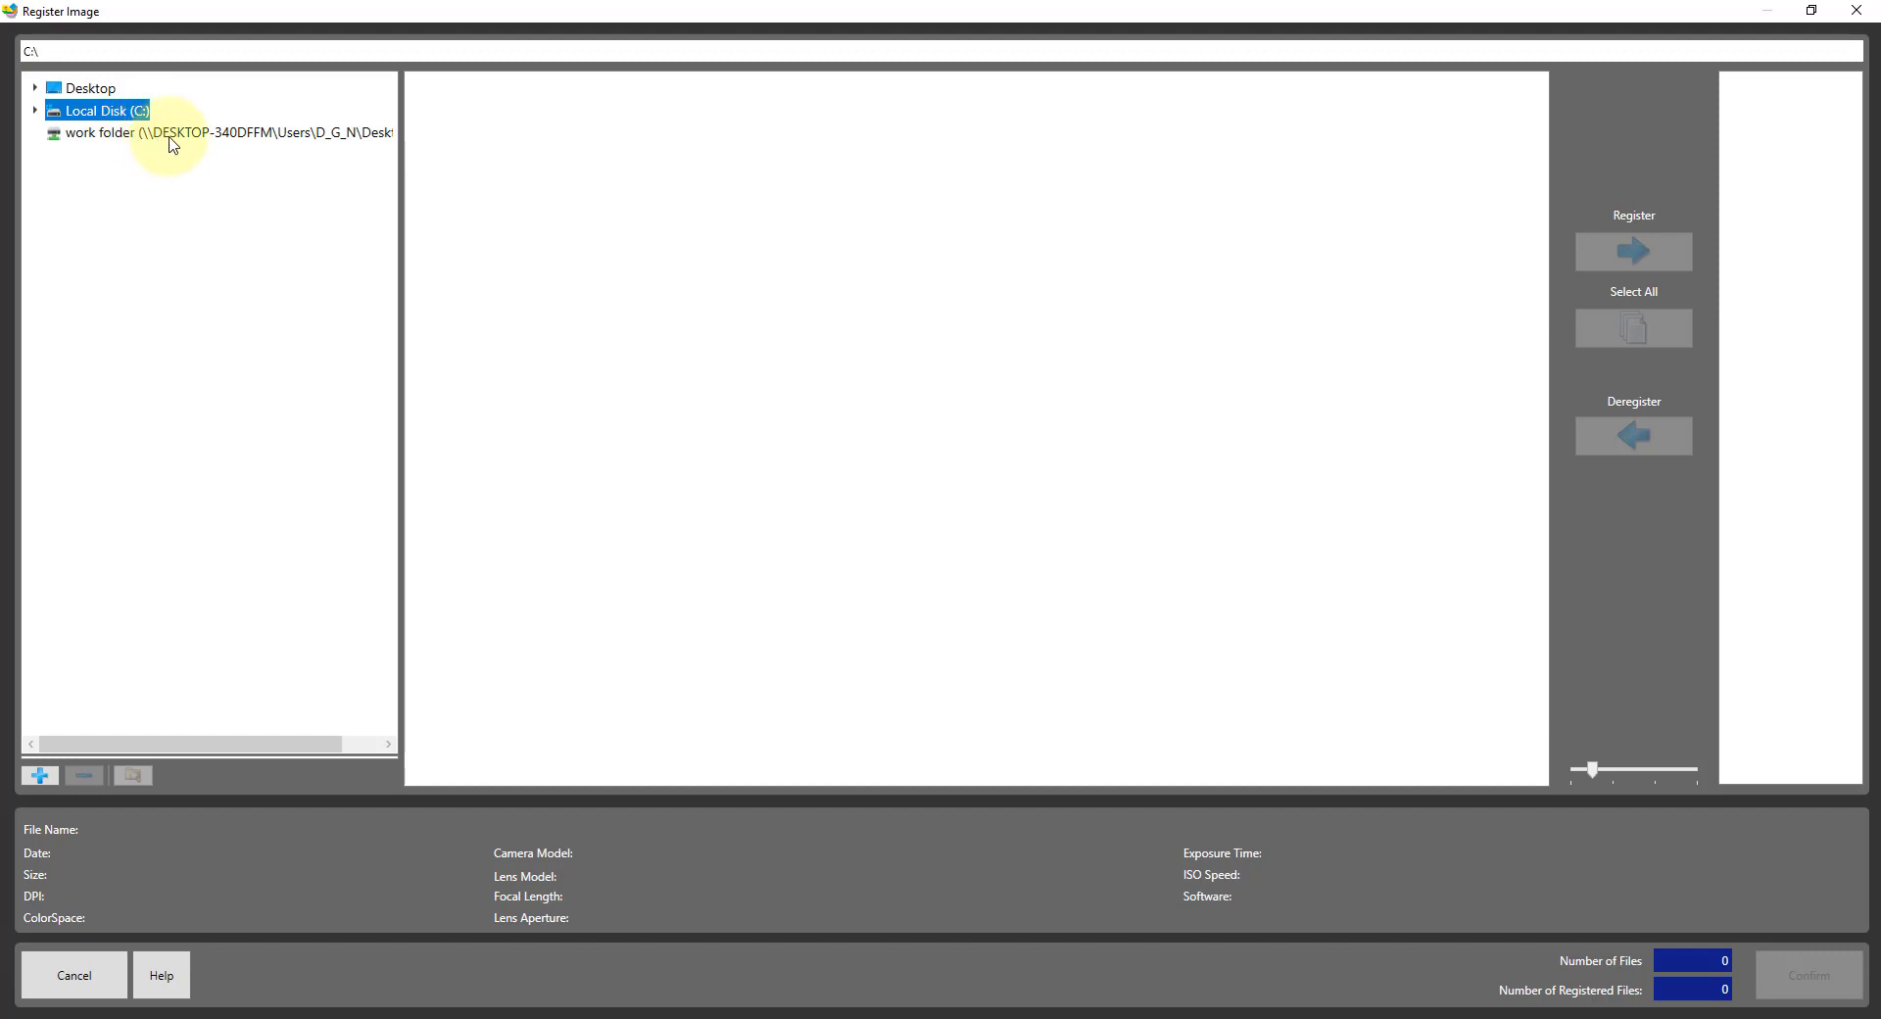
left_click(171, 138)
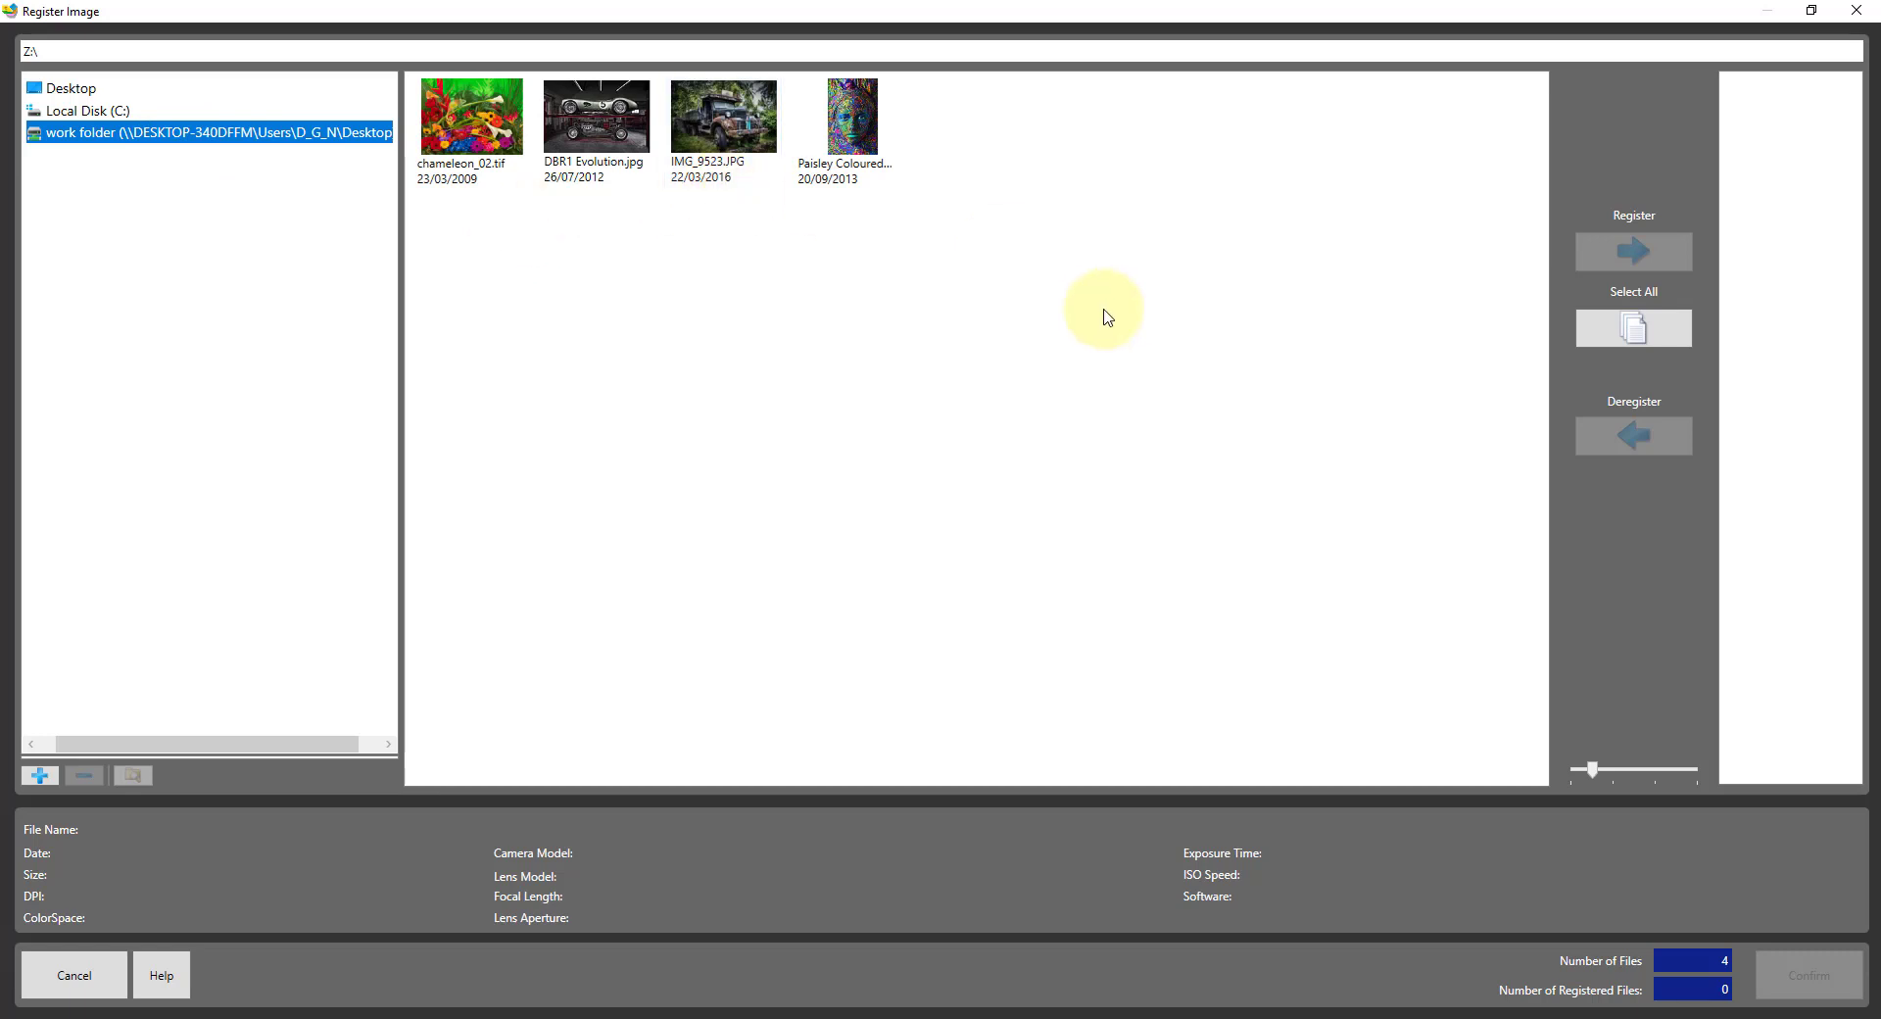
left_click(1643, 338)
left_click(1634, 251)
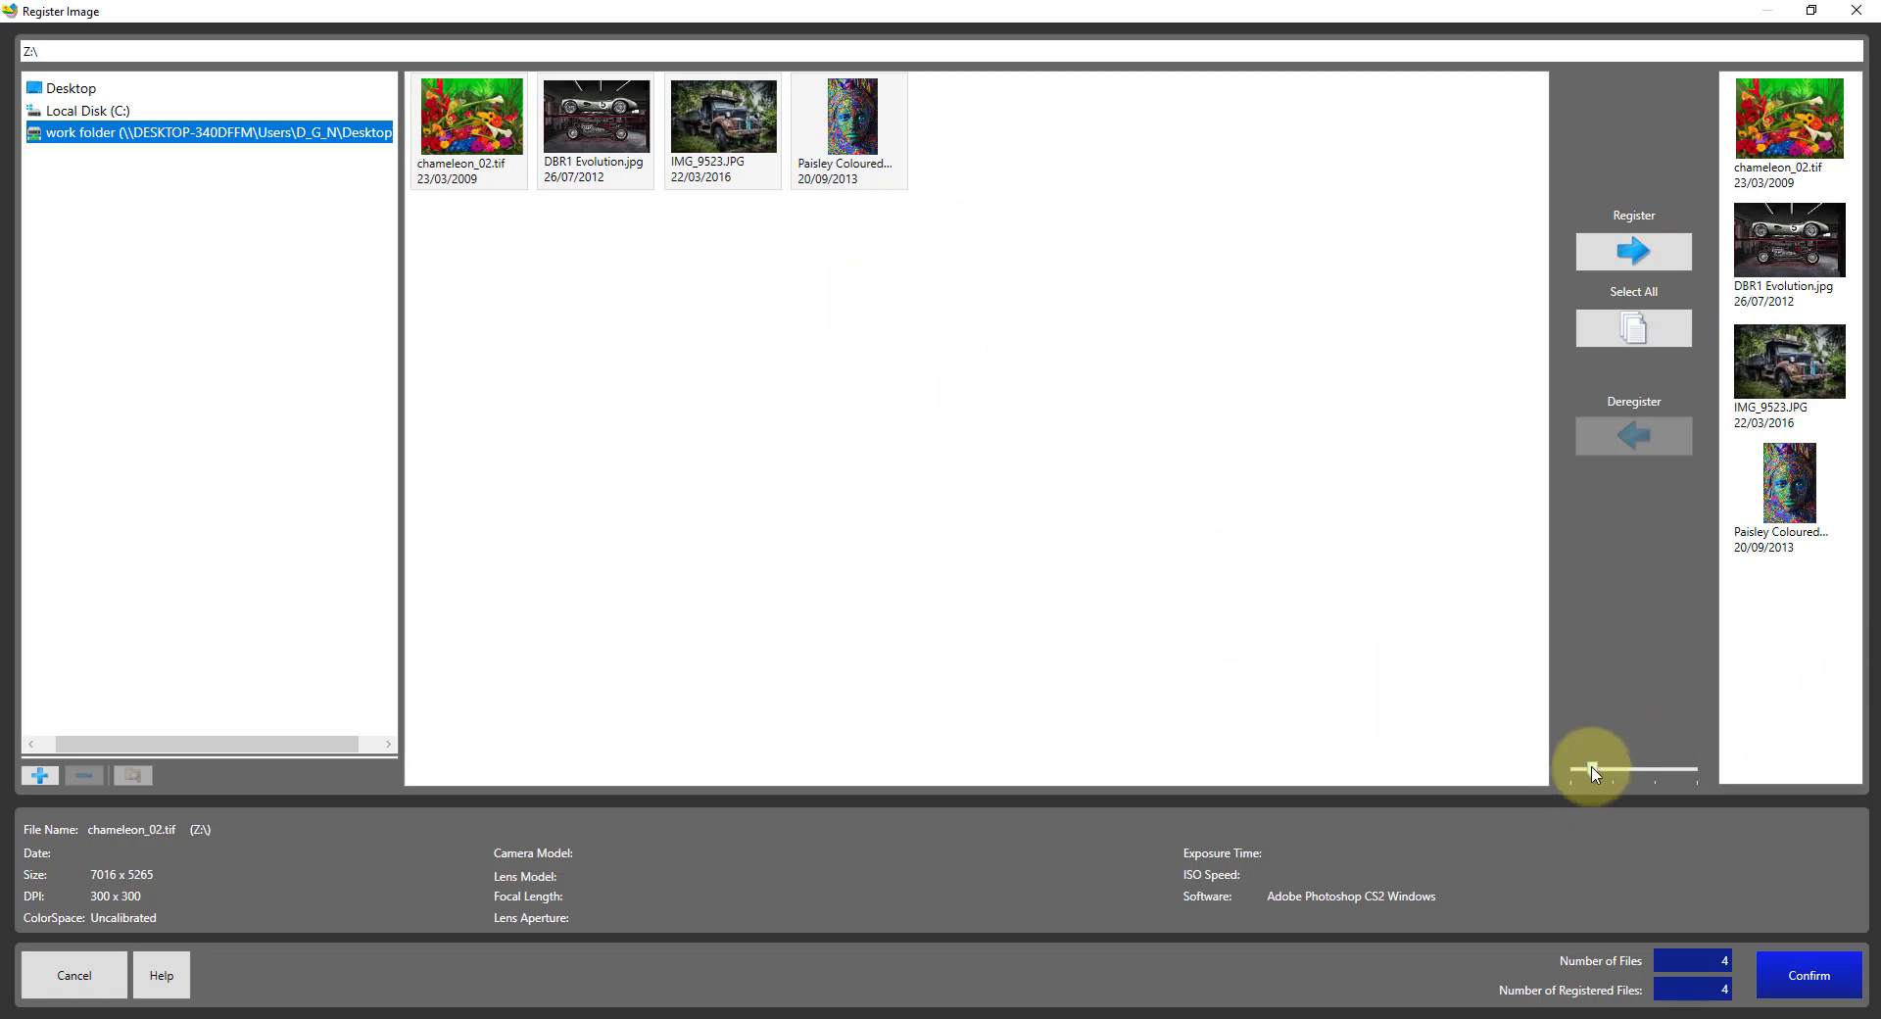
Preview Paisley Coloured Face.jpg full screen with larger thumbnails, then confirm the four images
left_click_drag(1591, 769, 1696, 773)
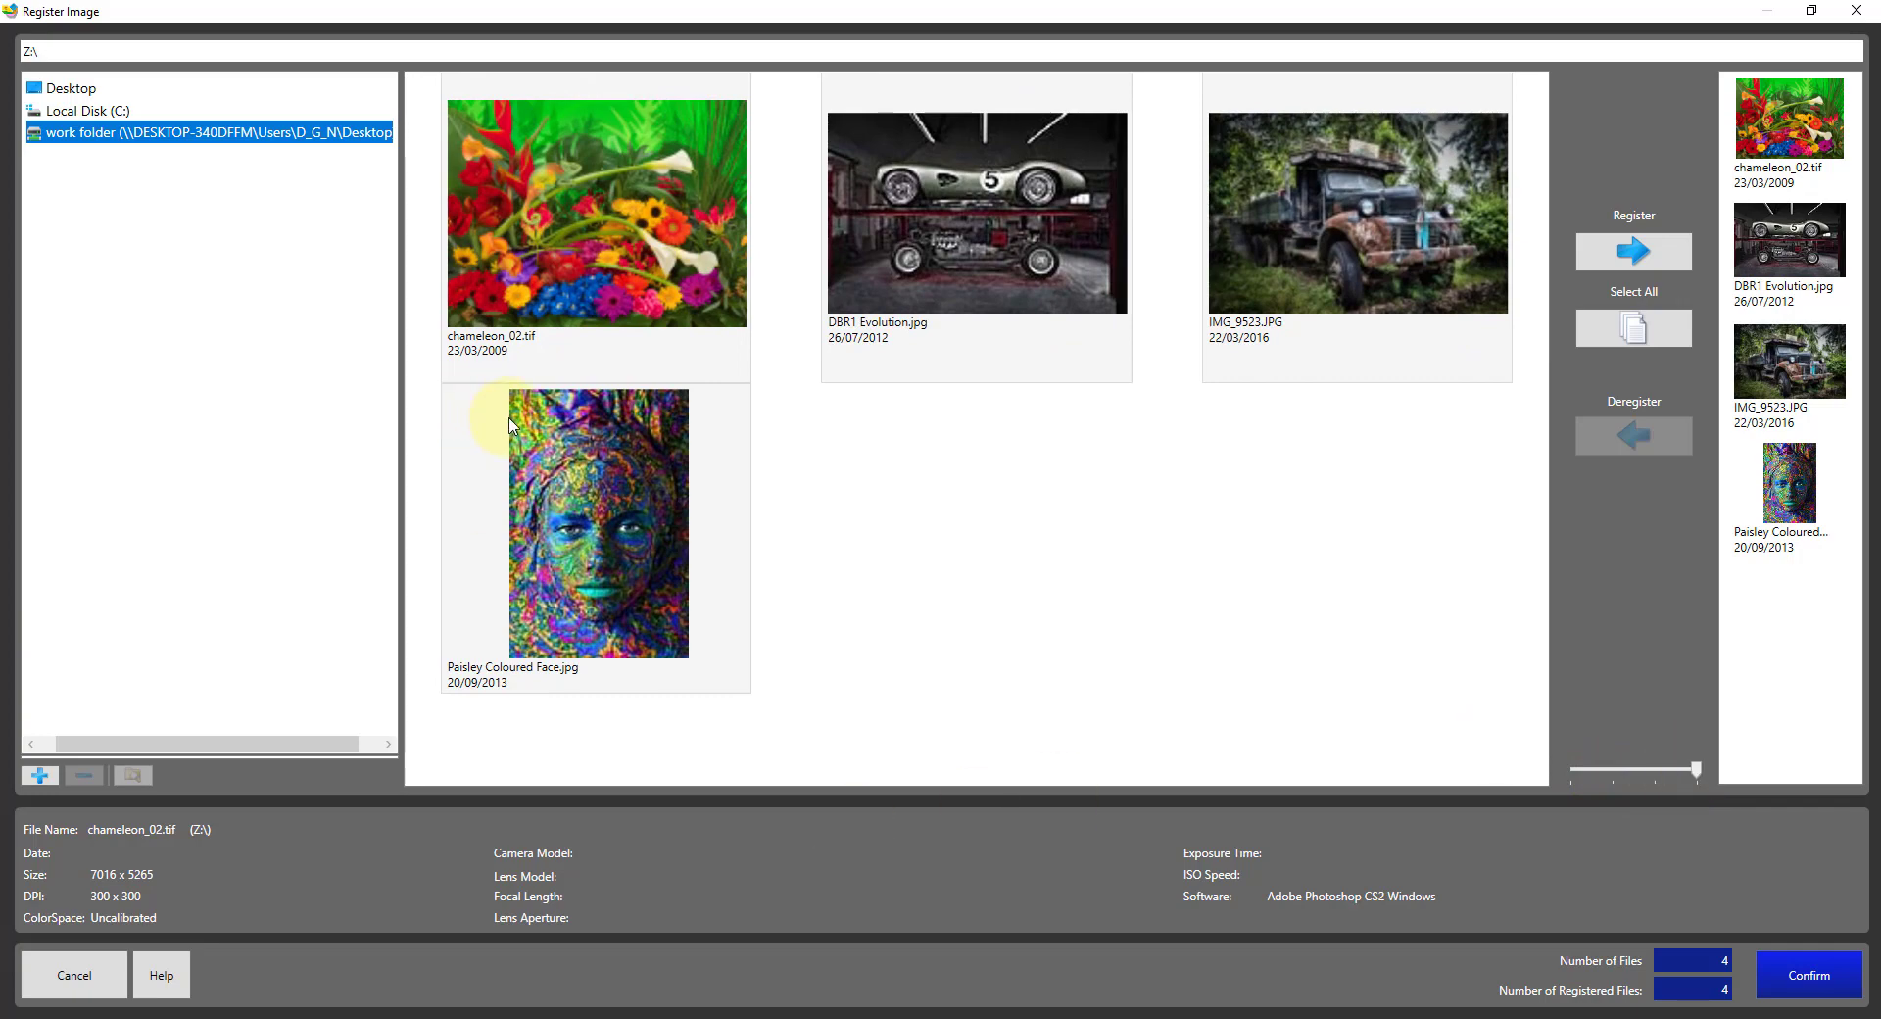
double_click(597, 508)
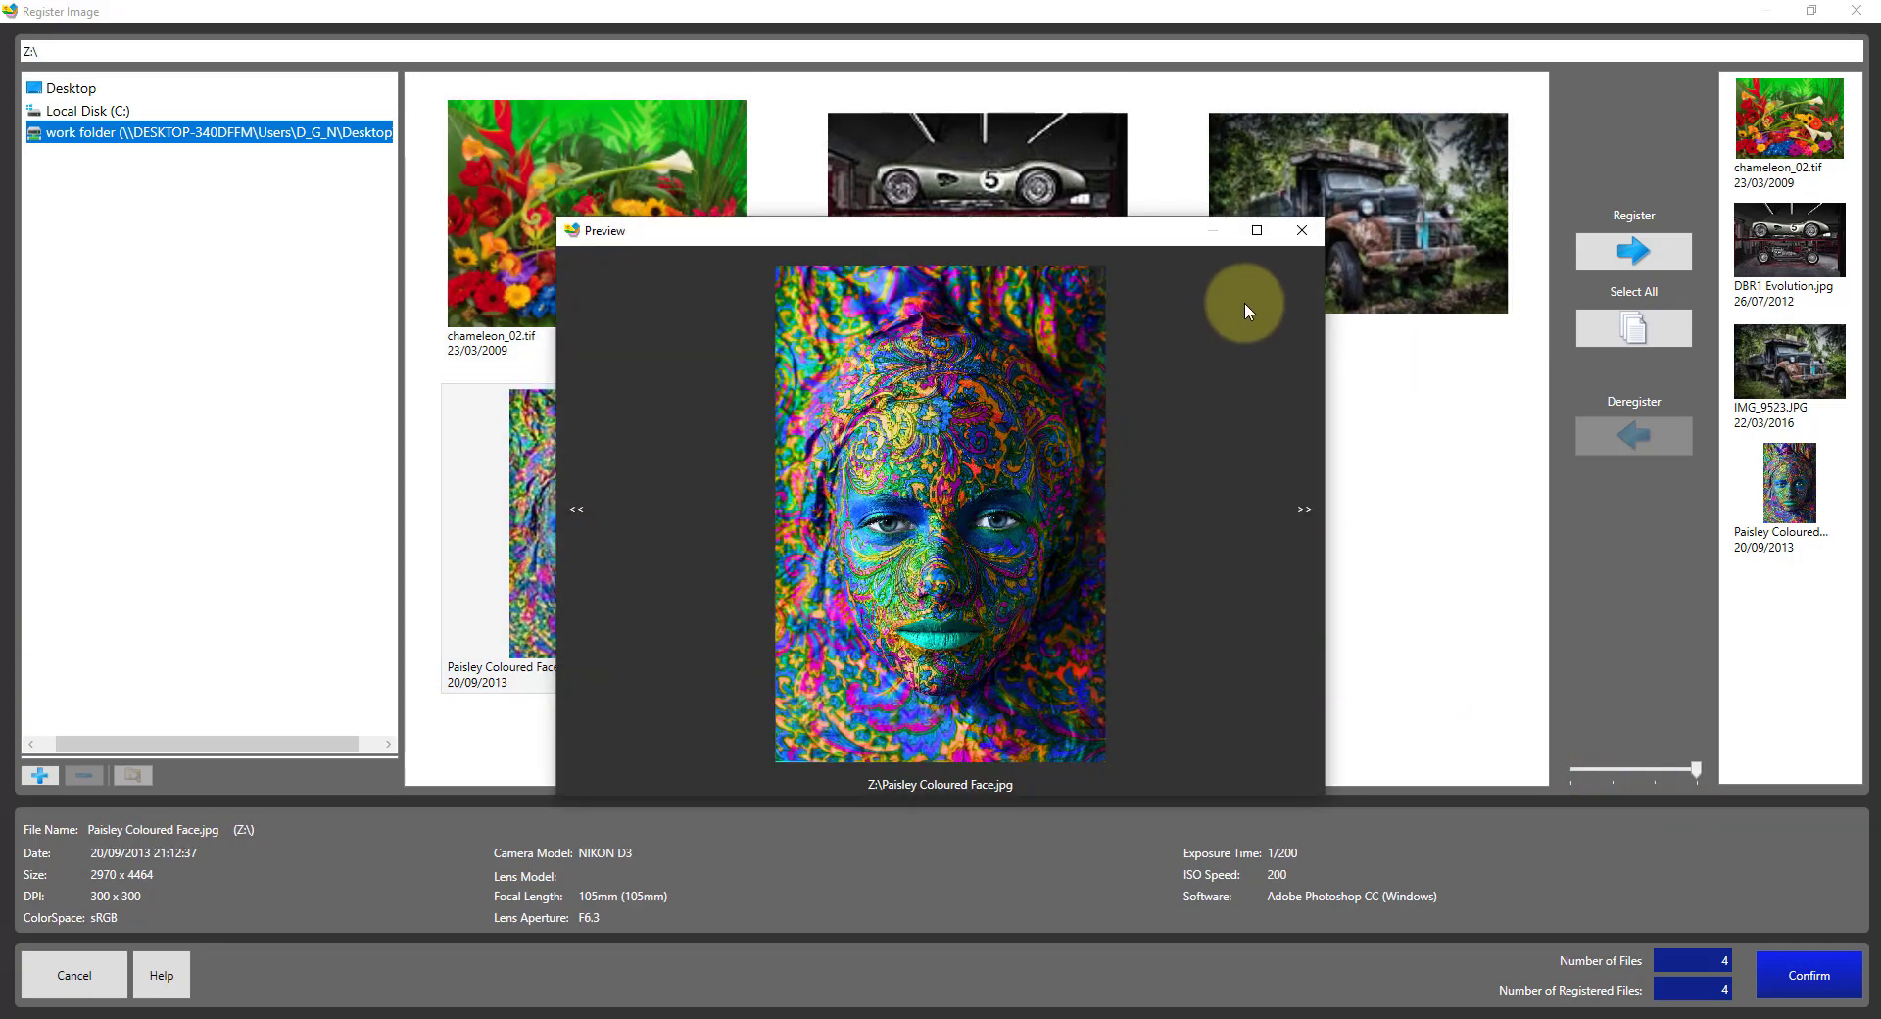
left_click(1259, 230)
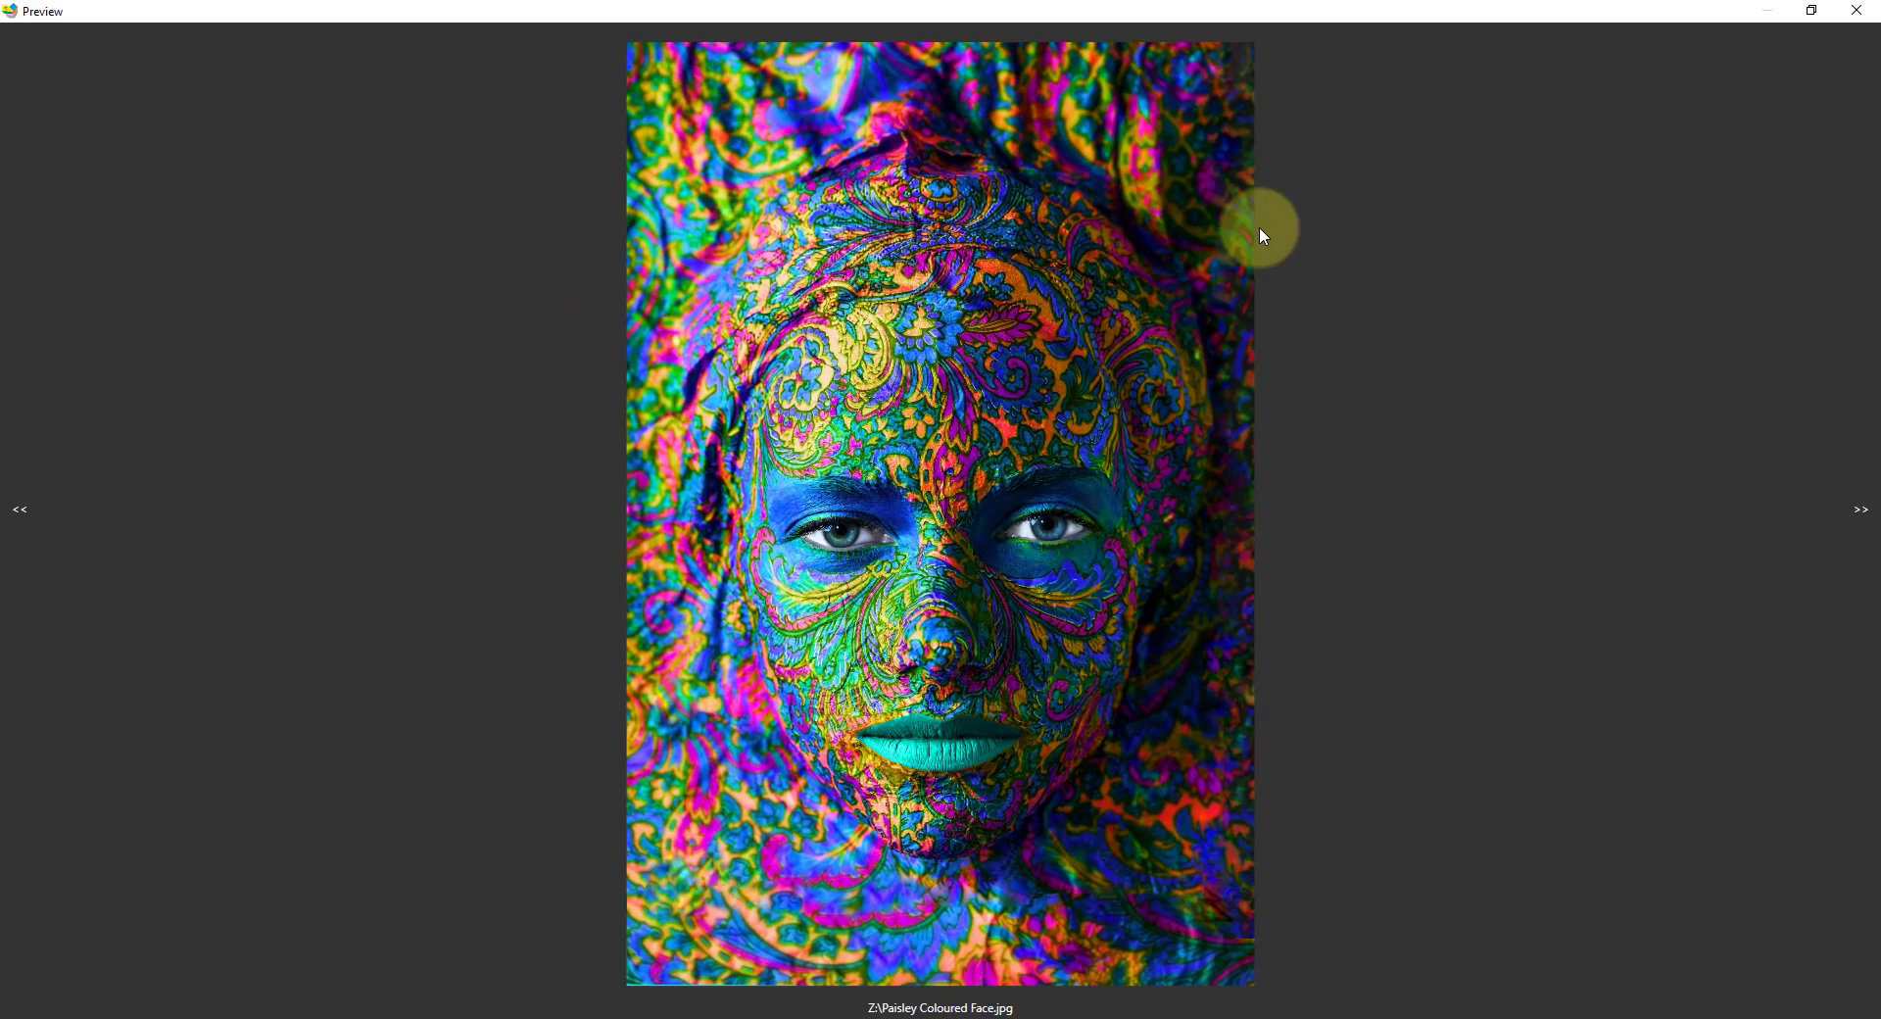
left_click(1855, 12)
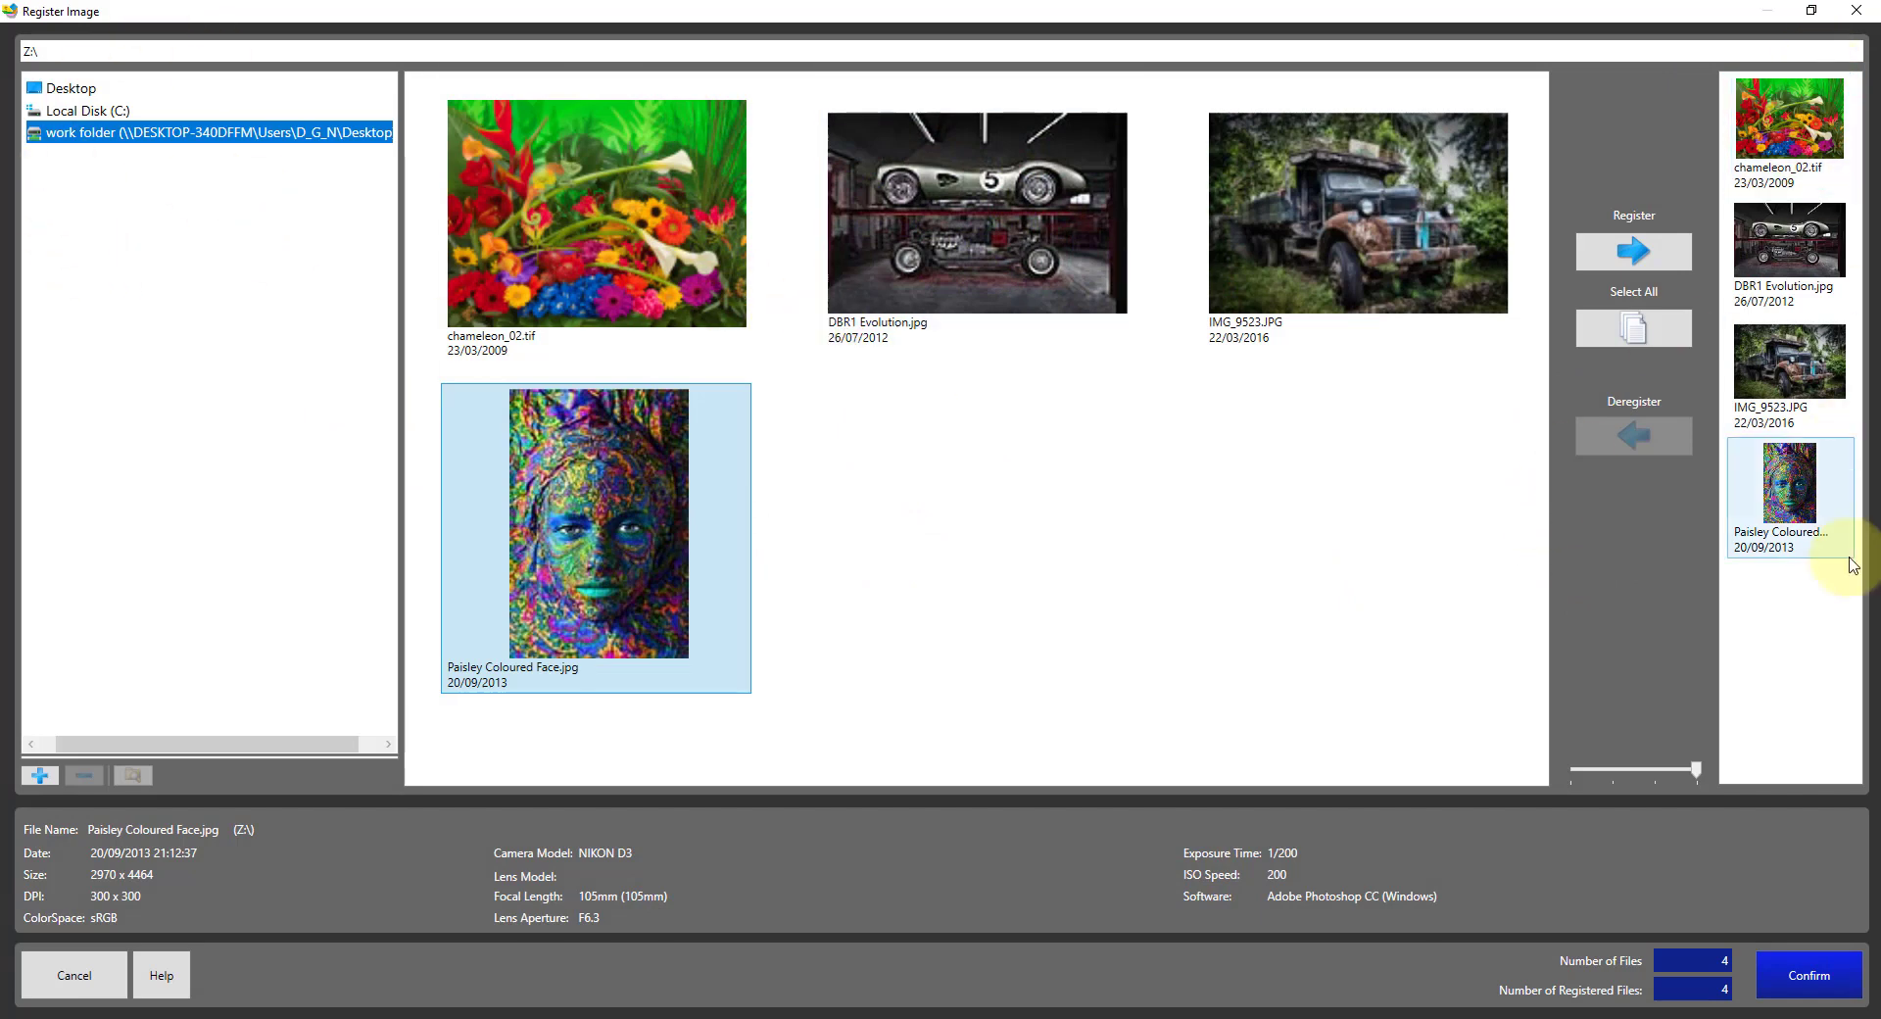
left_click(1818, 980)
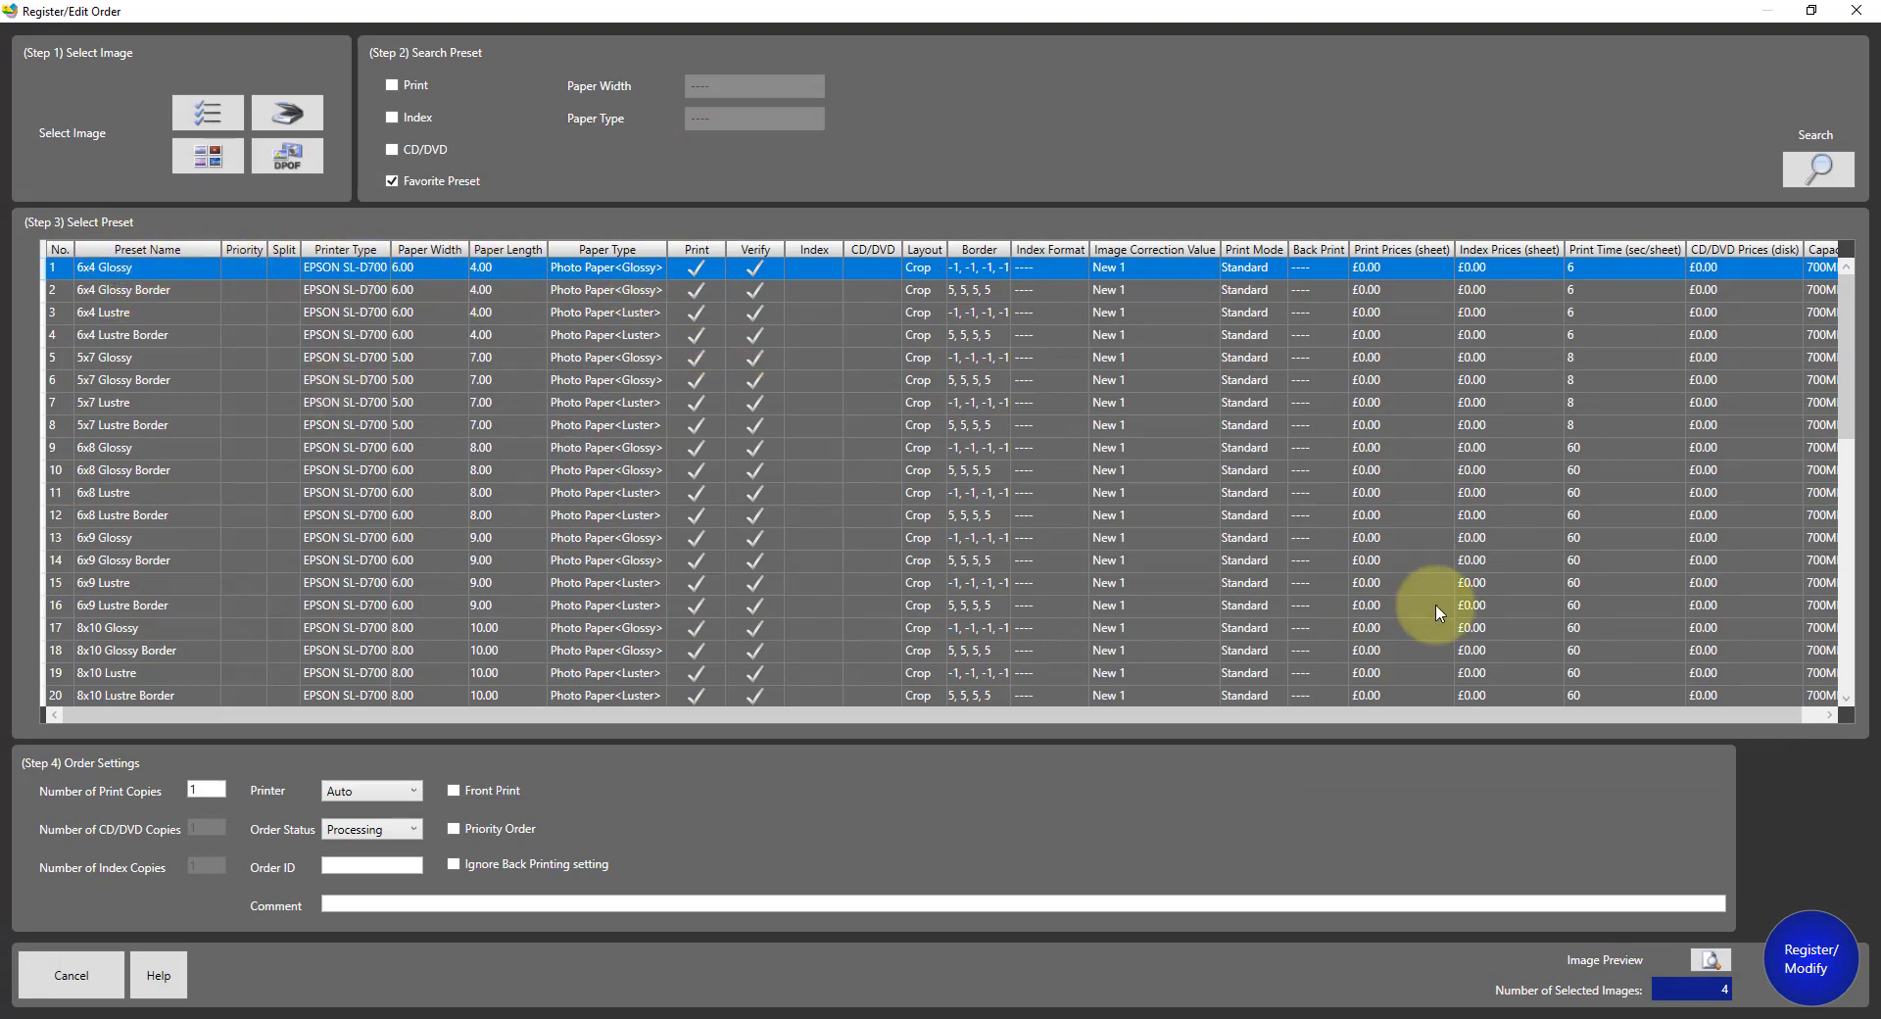
Register the order with the 6x4 Glossy preset and maximise the Verify Image window
left_click(1807, 949)
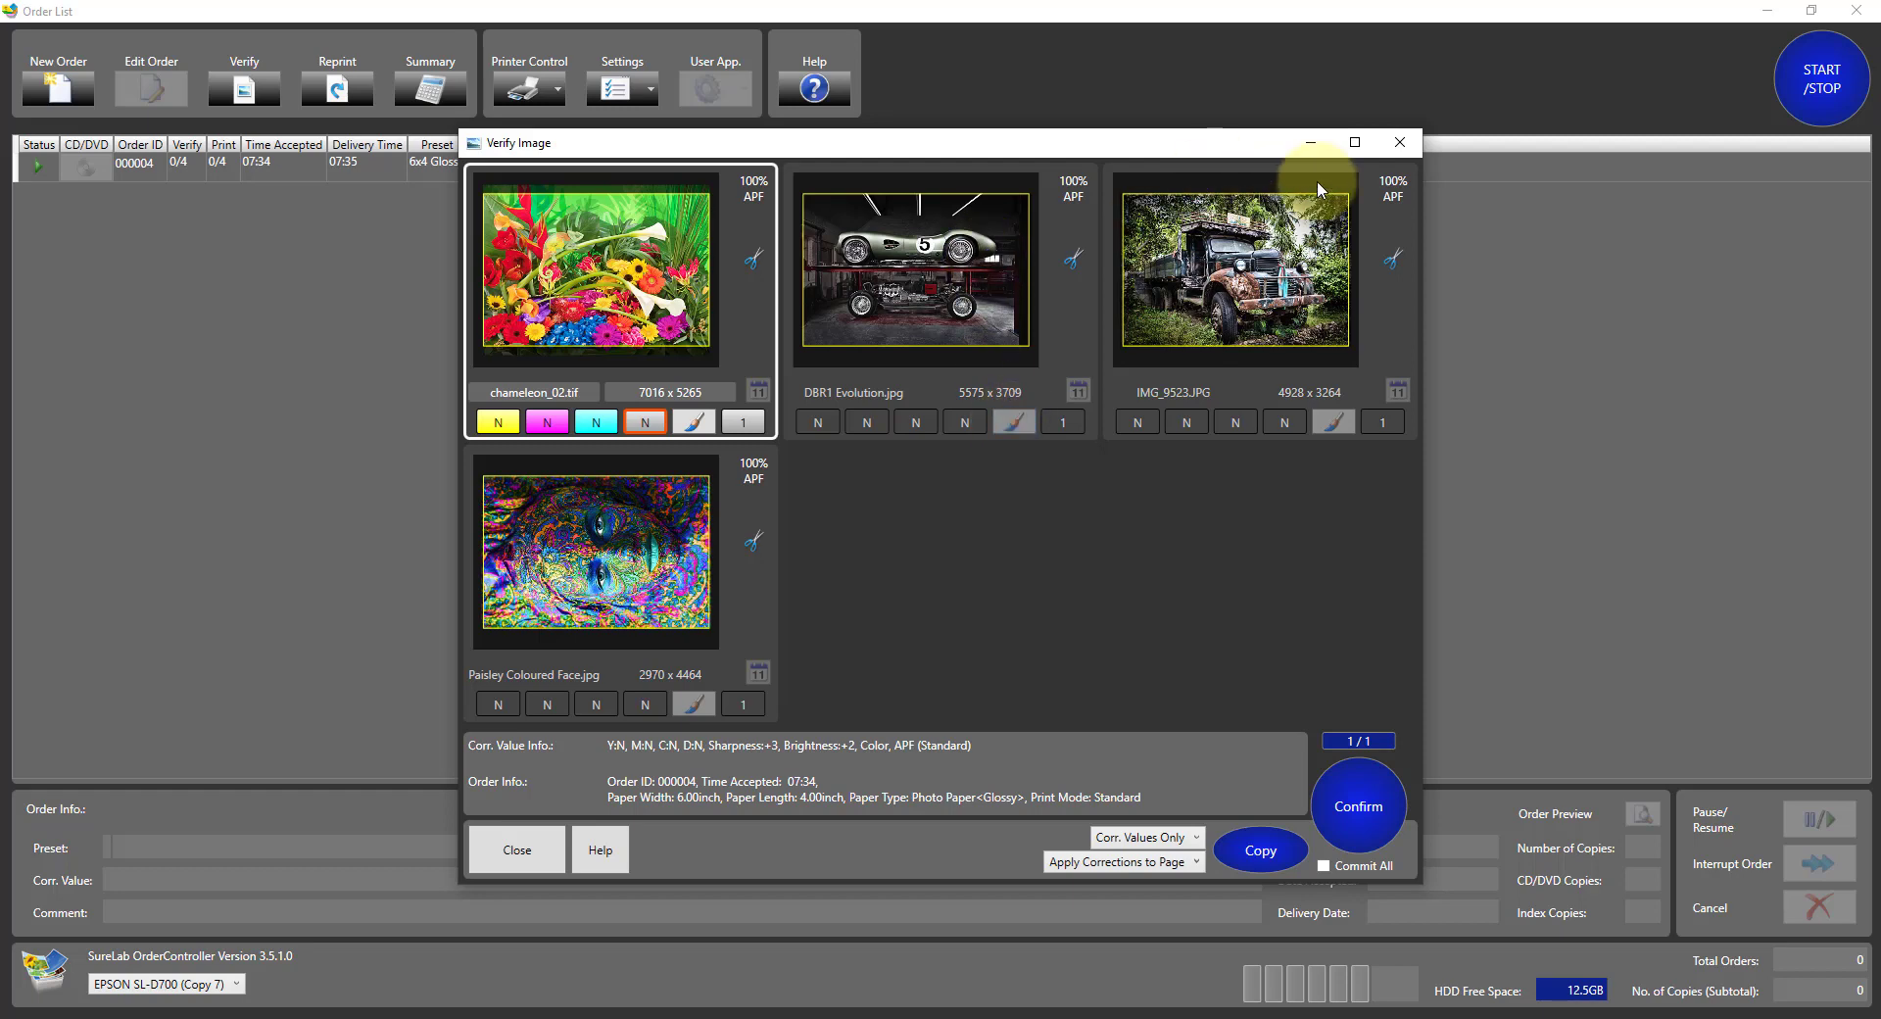
left_click(1355, 144)
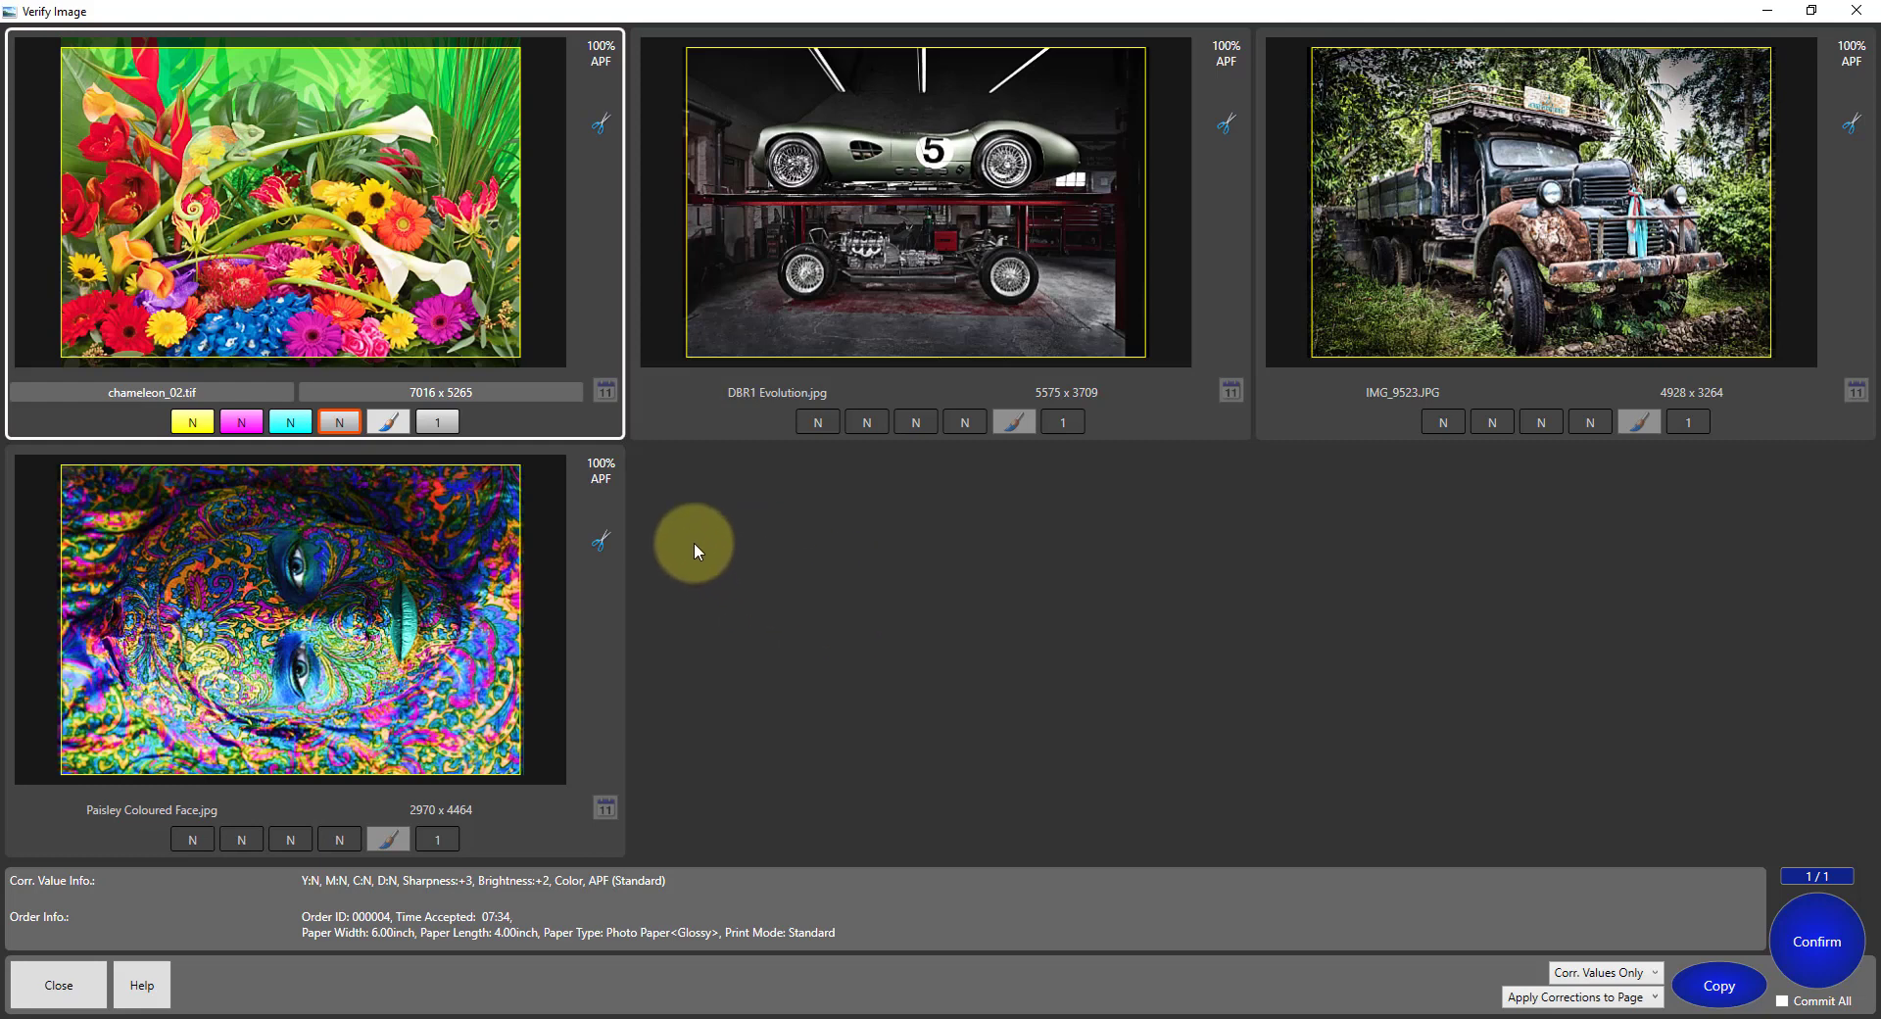
Shift chameleon_02.tif lower within its print crop and open its Image Correction window
left_click_drag(353, 266, 290, 323)
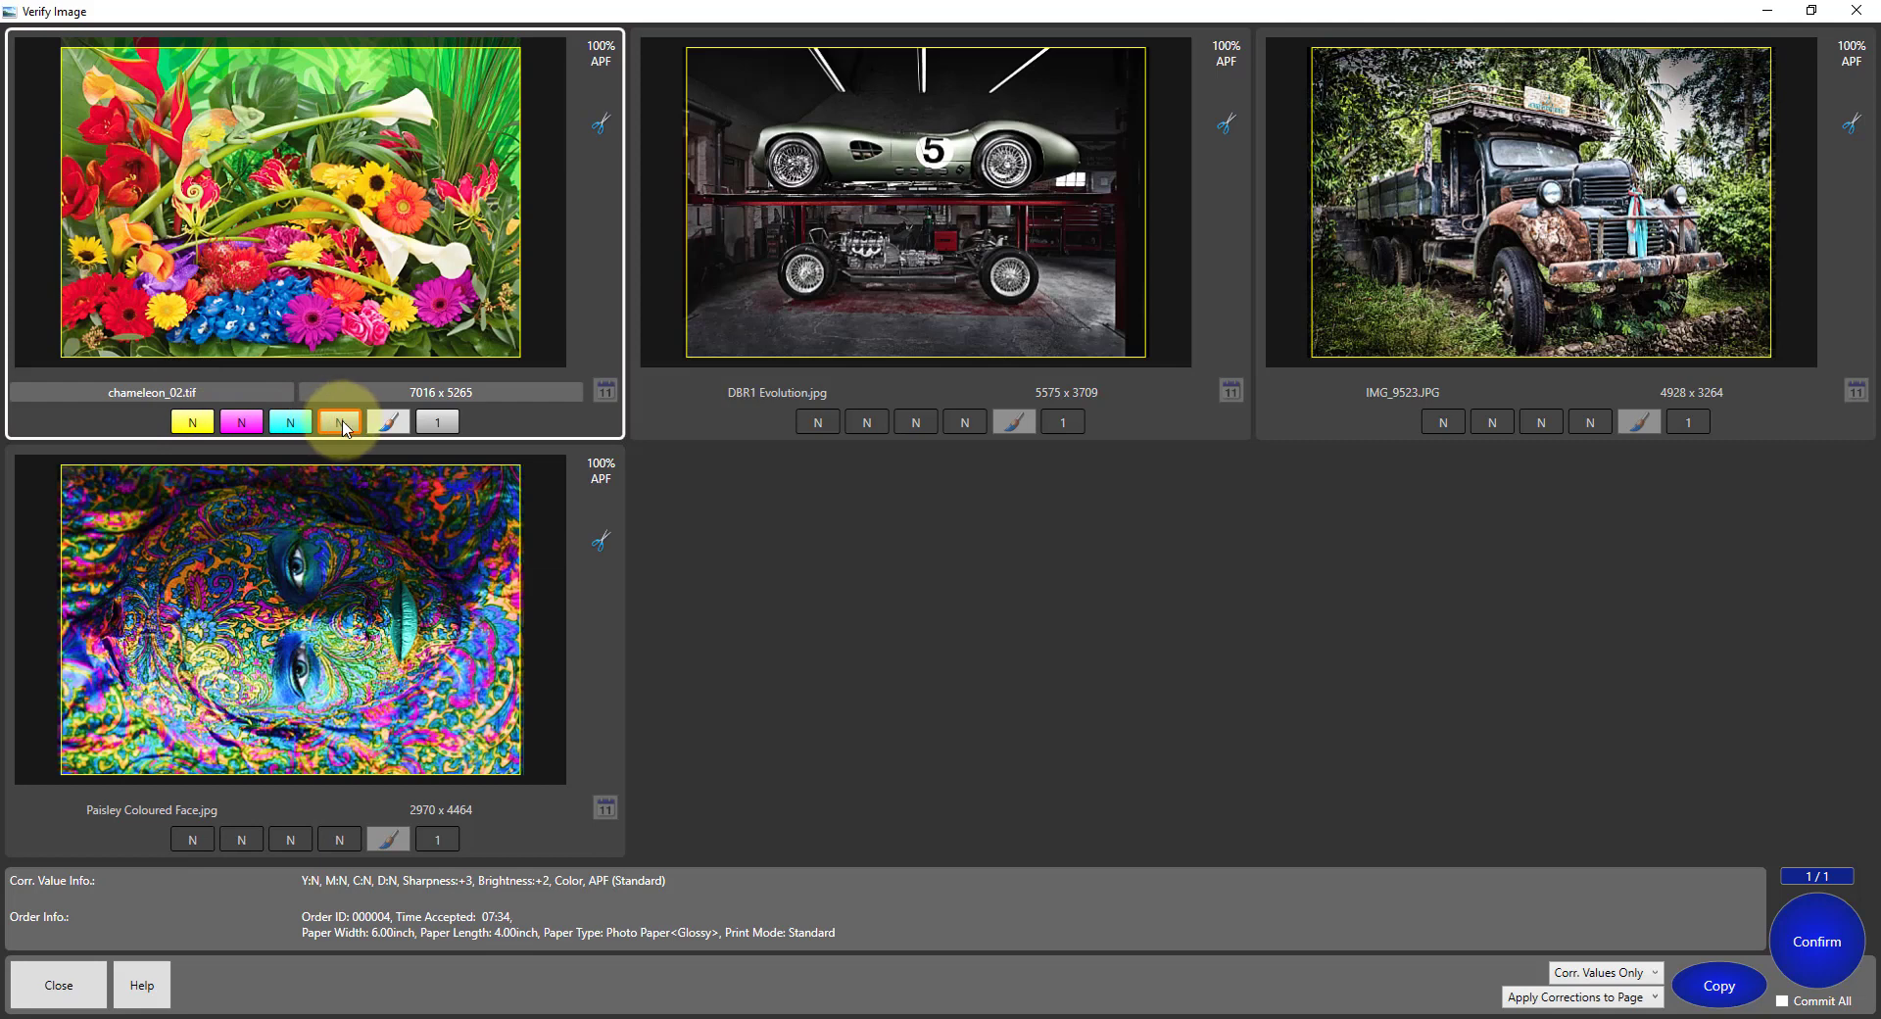
scroll(343, 425, "down", 3)
scroll(343, 426, "up", 3)
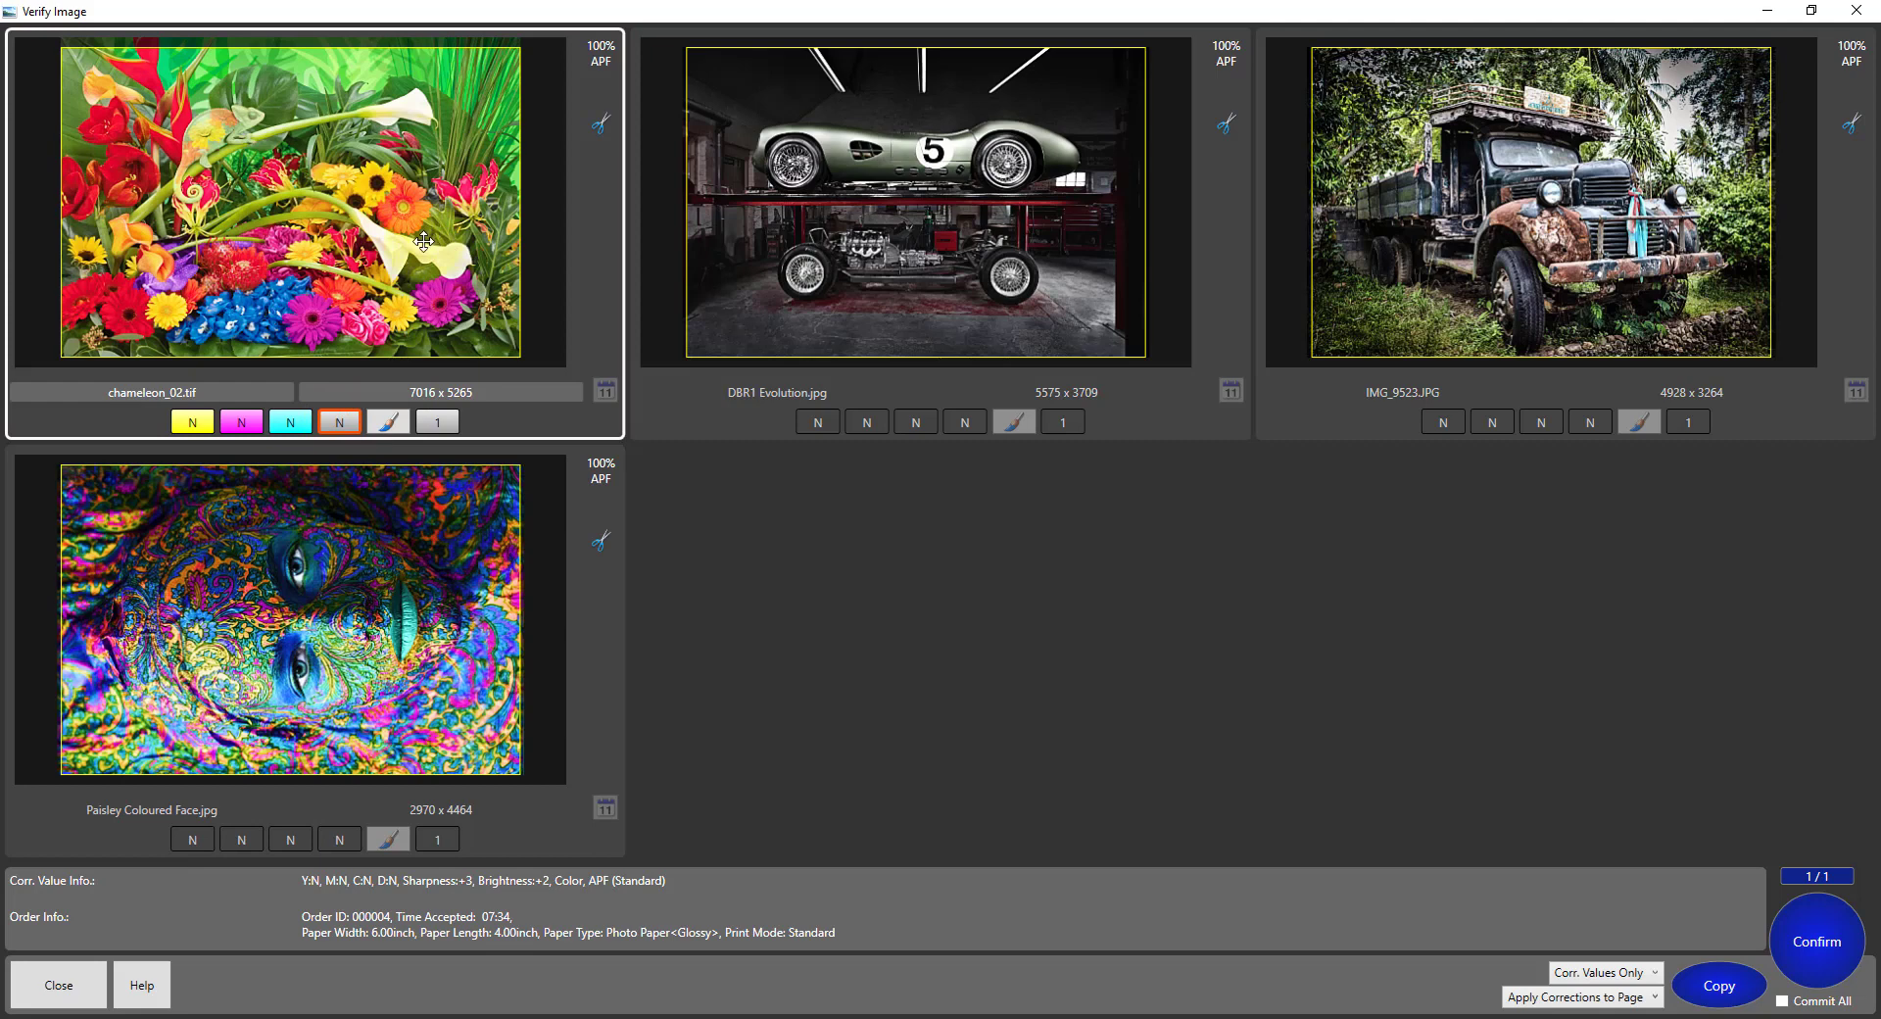
left_click_drag(424, 241, 424, 259)
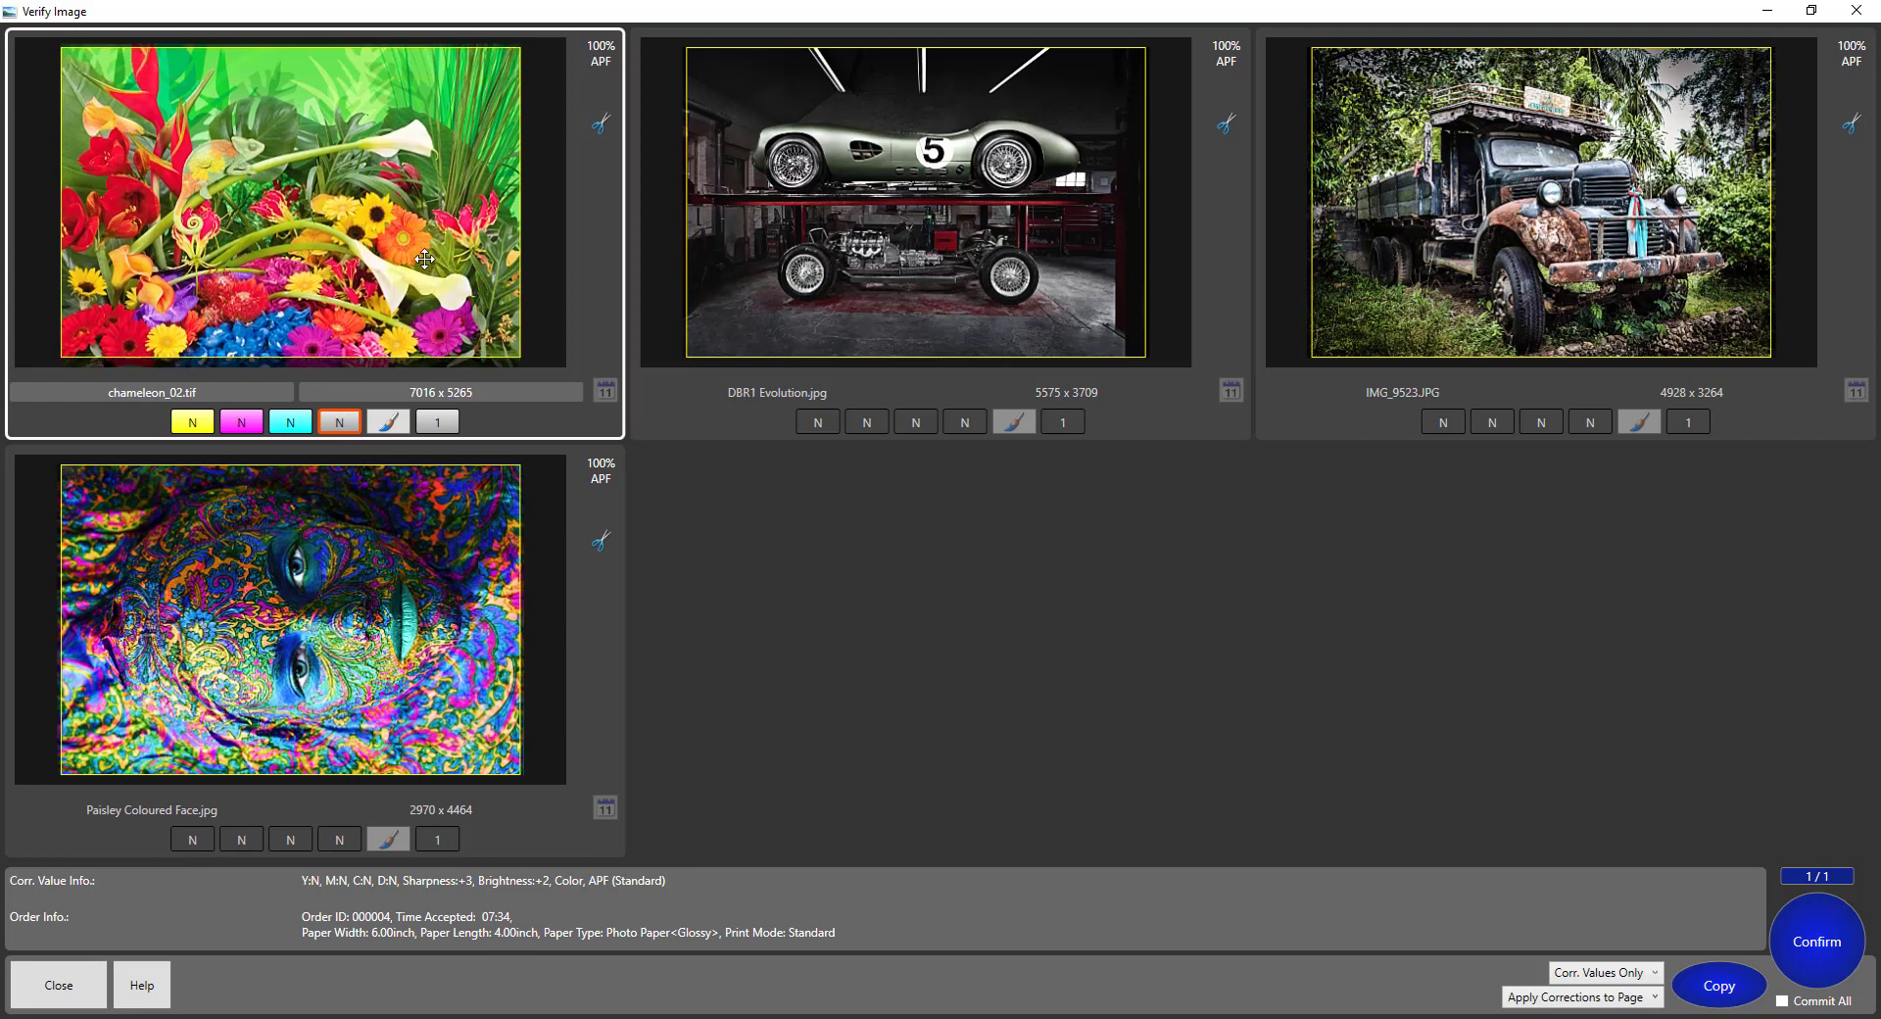
left_click(425, 343)
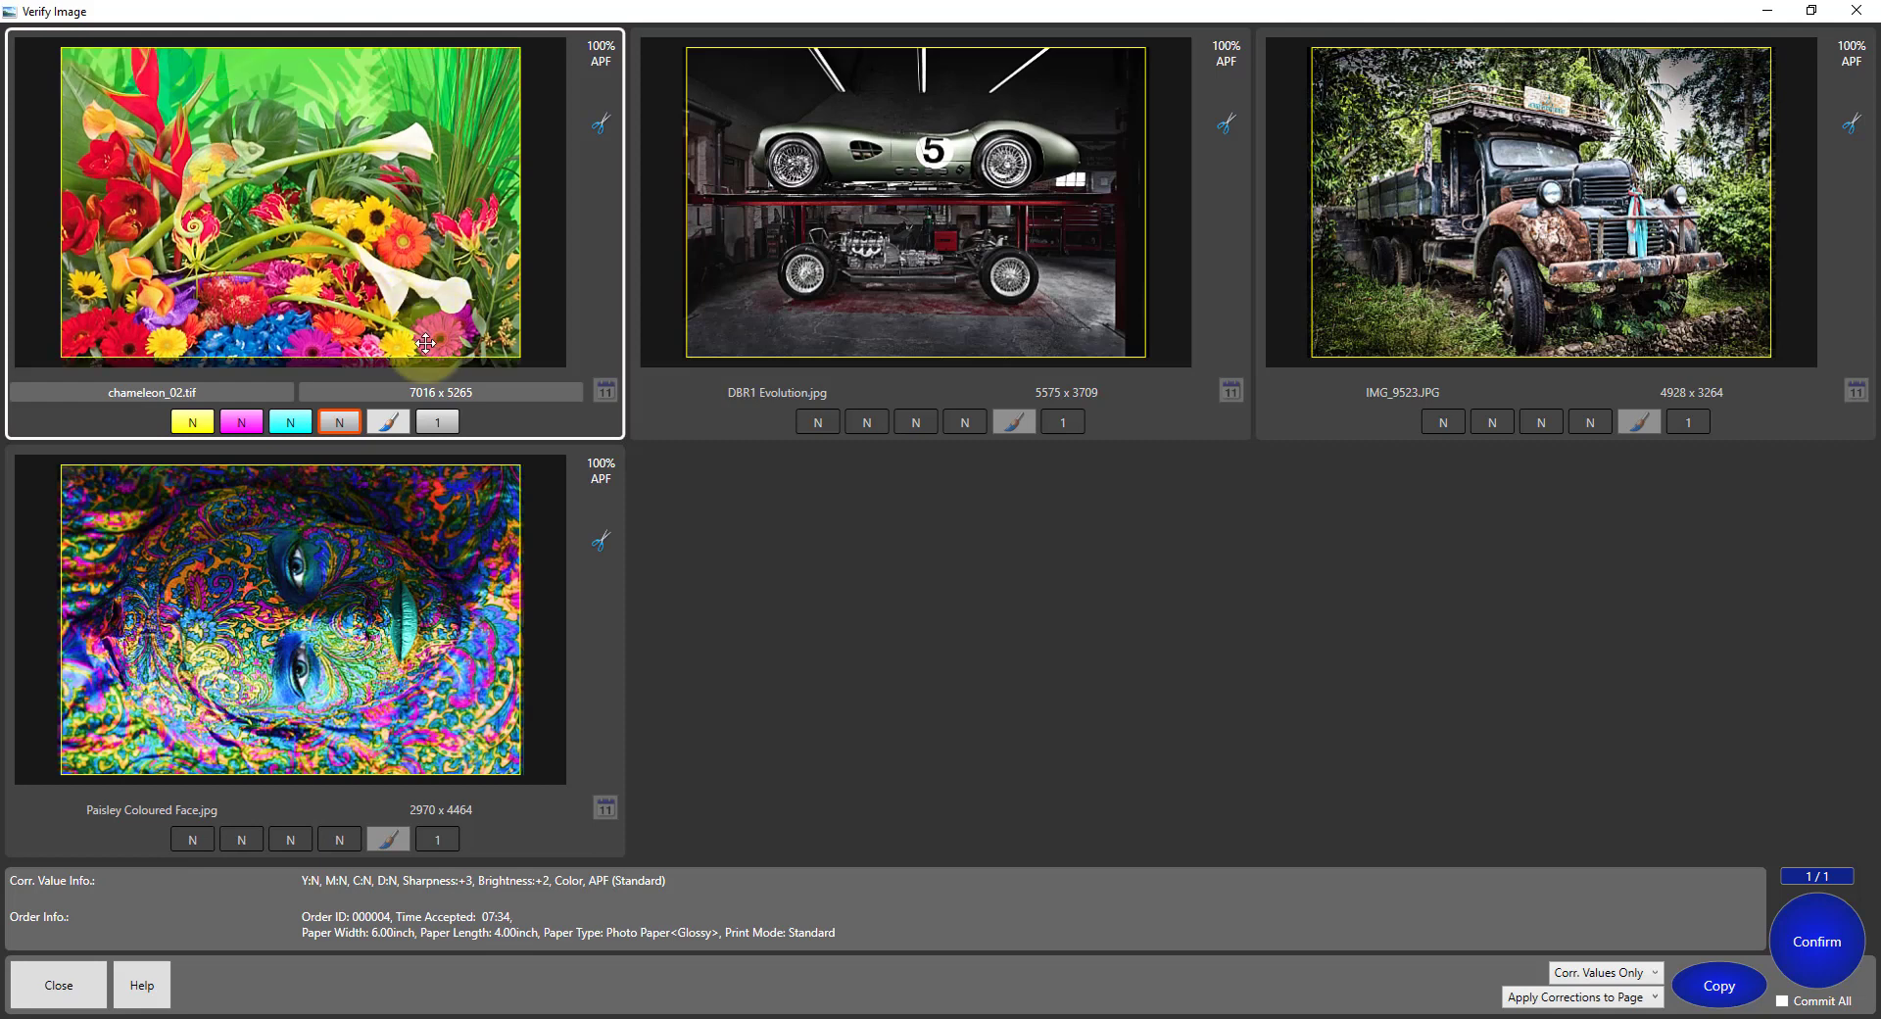
left_click_drag(426, 343, 426, 320)
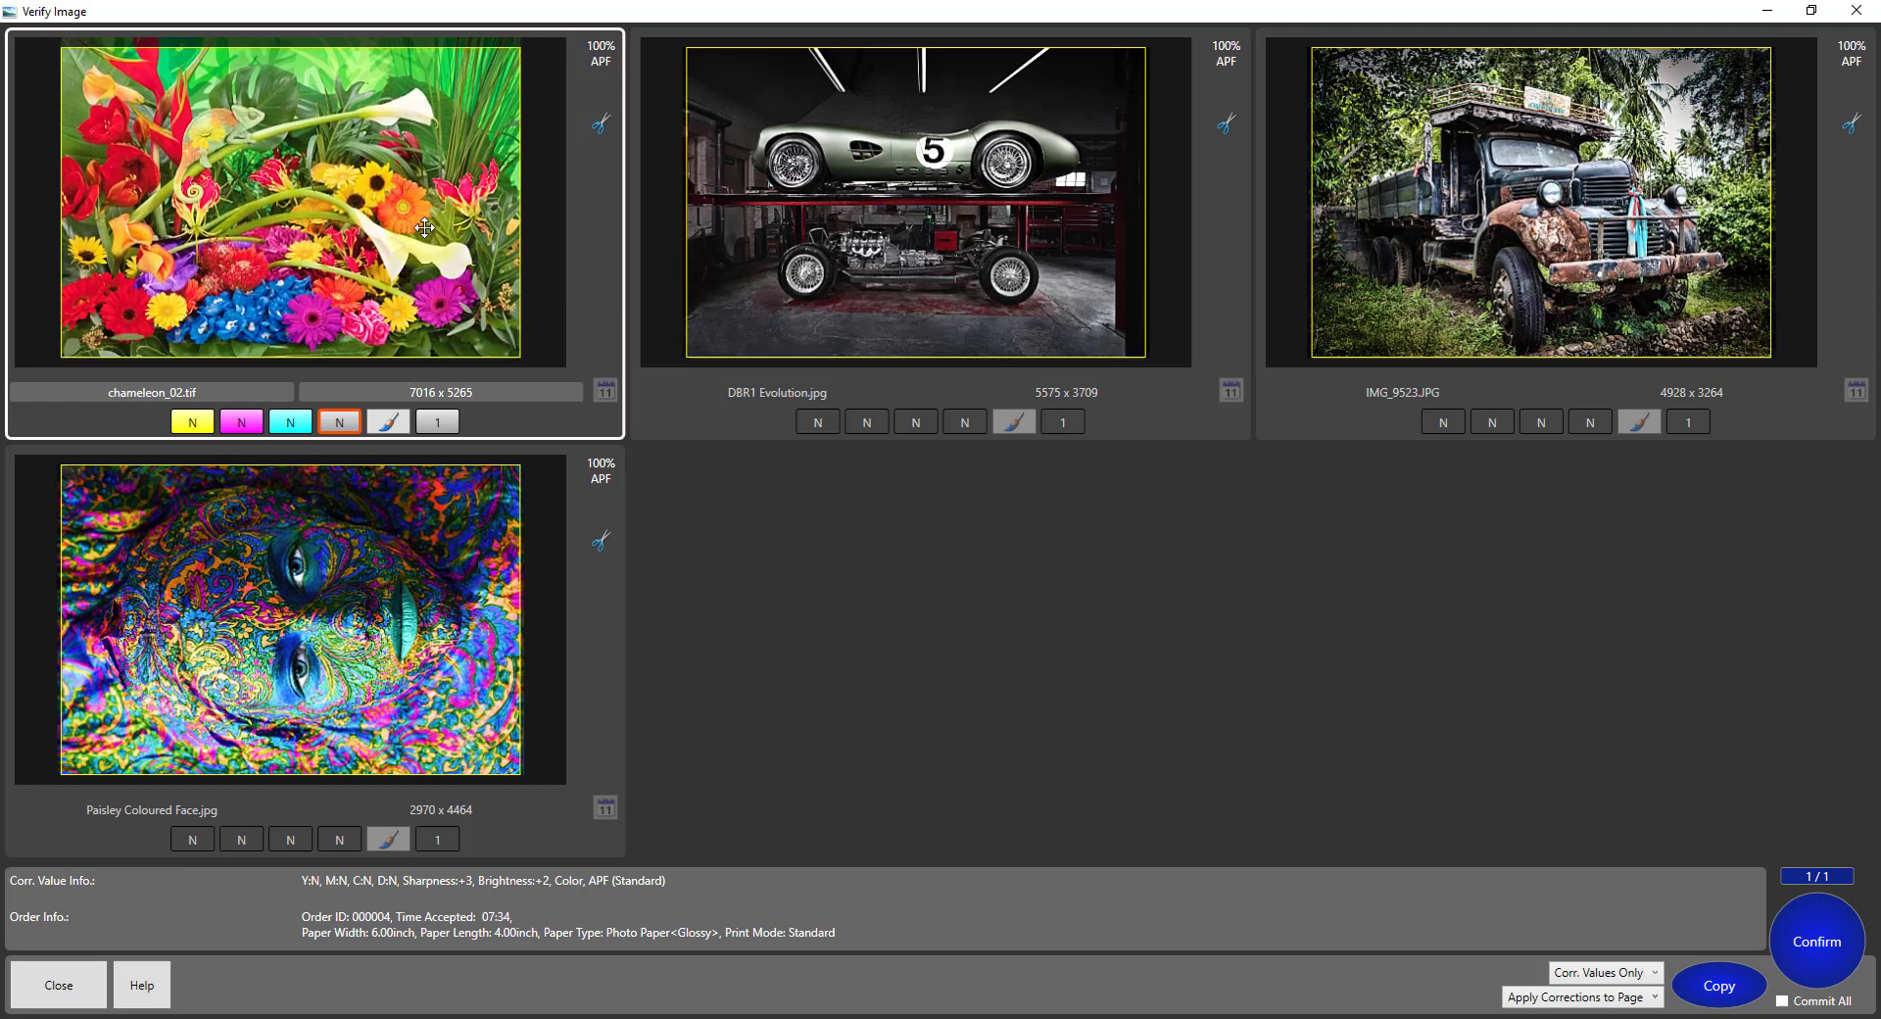
left_click_drag(424, 227, 424, 288)
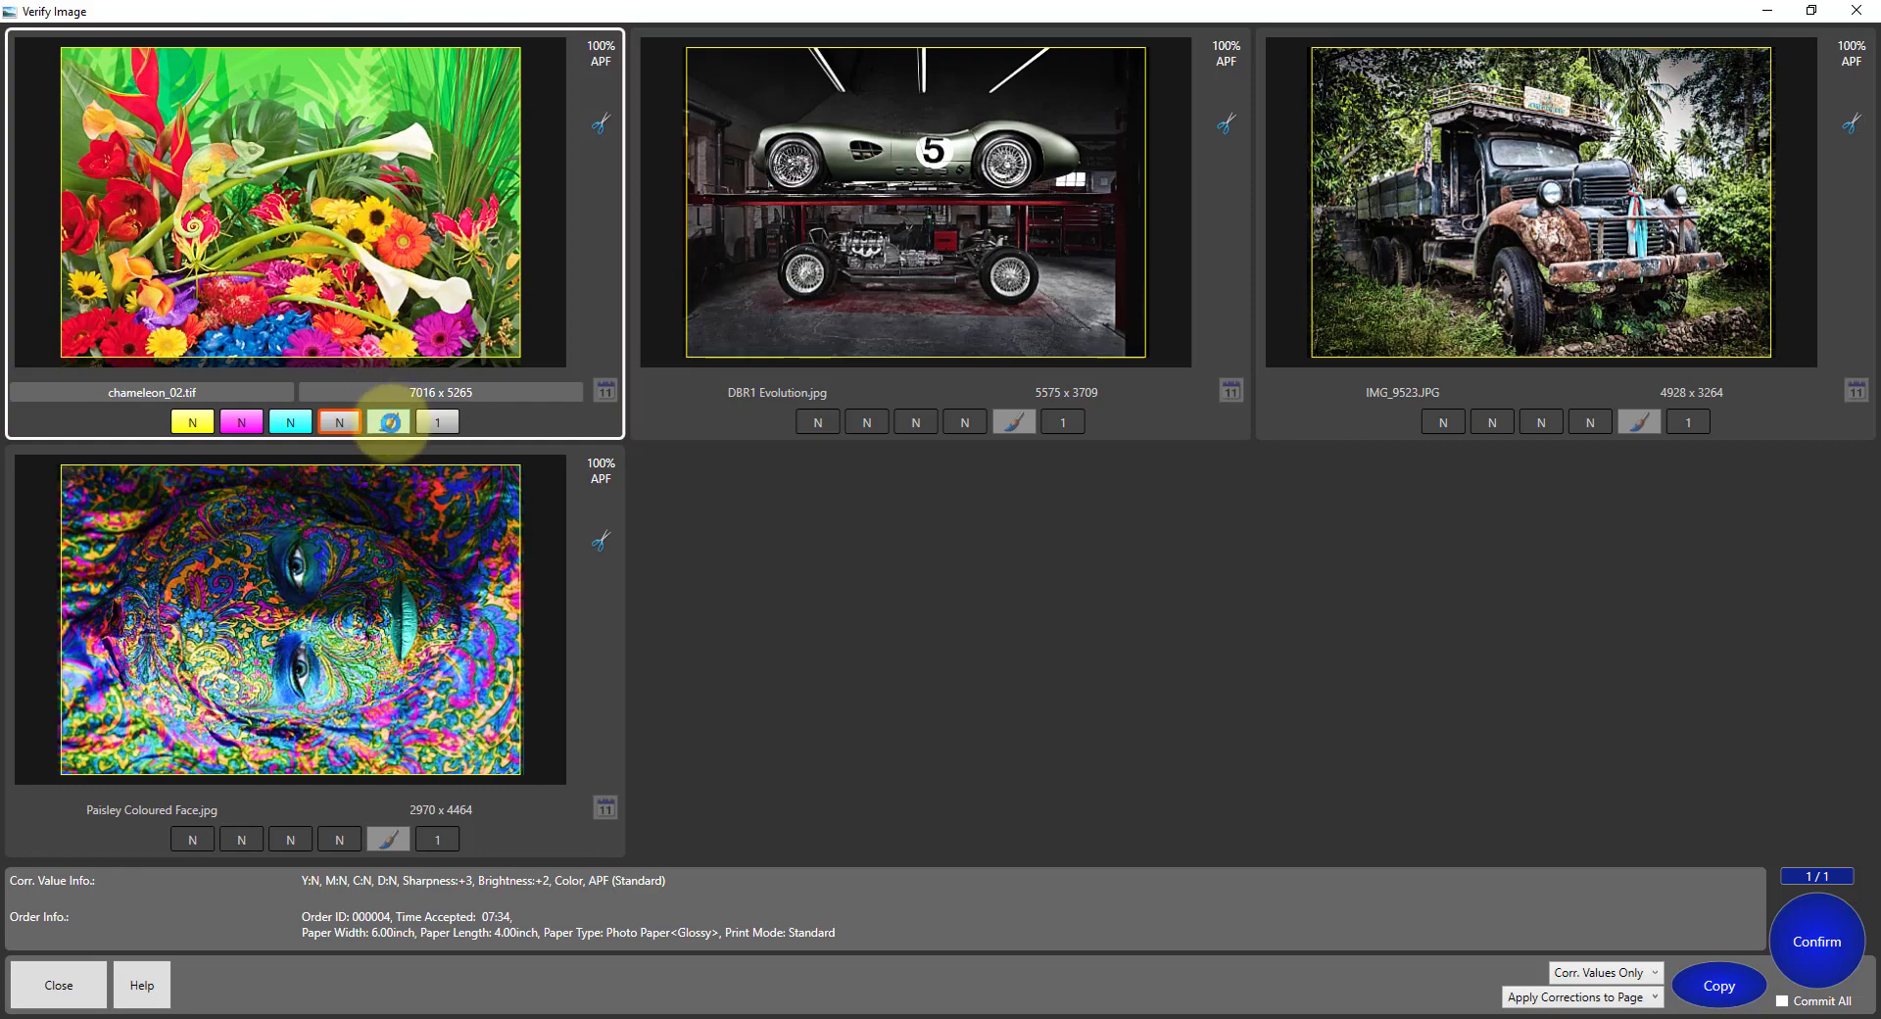
left_click(389, 422)
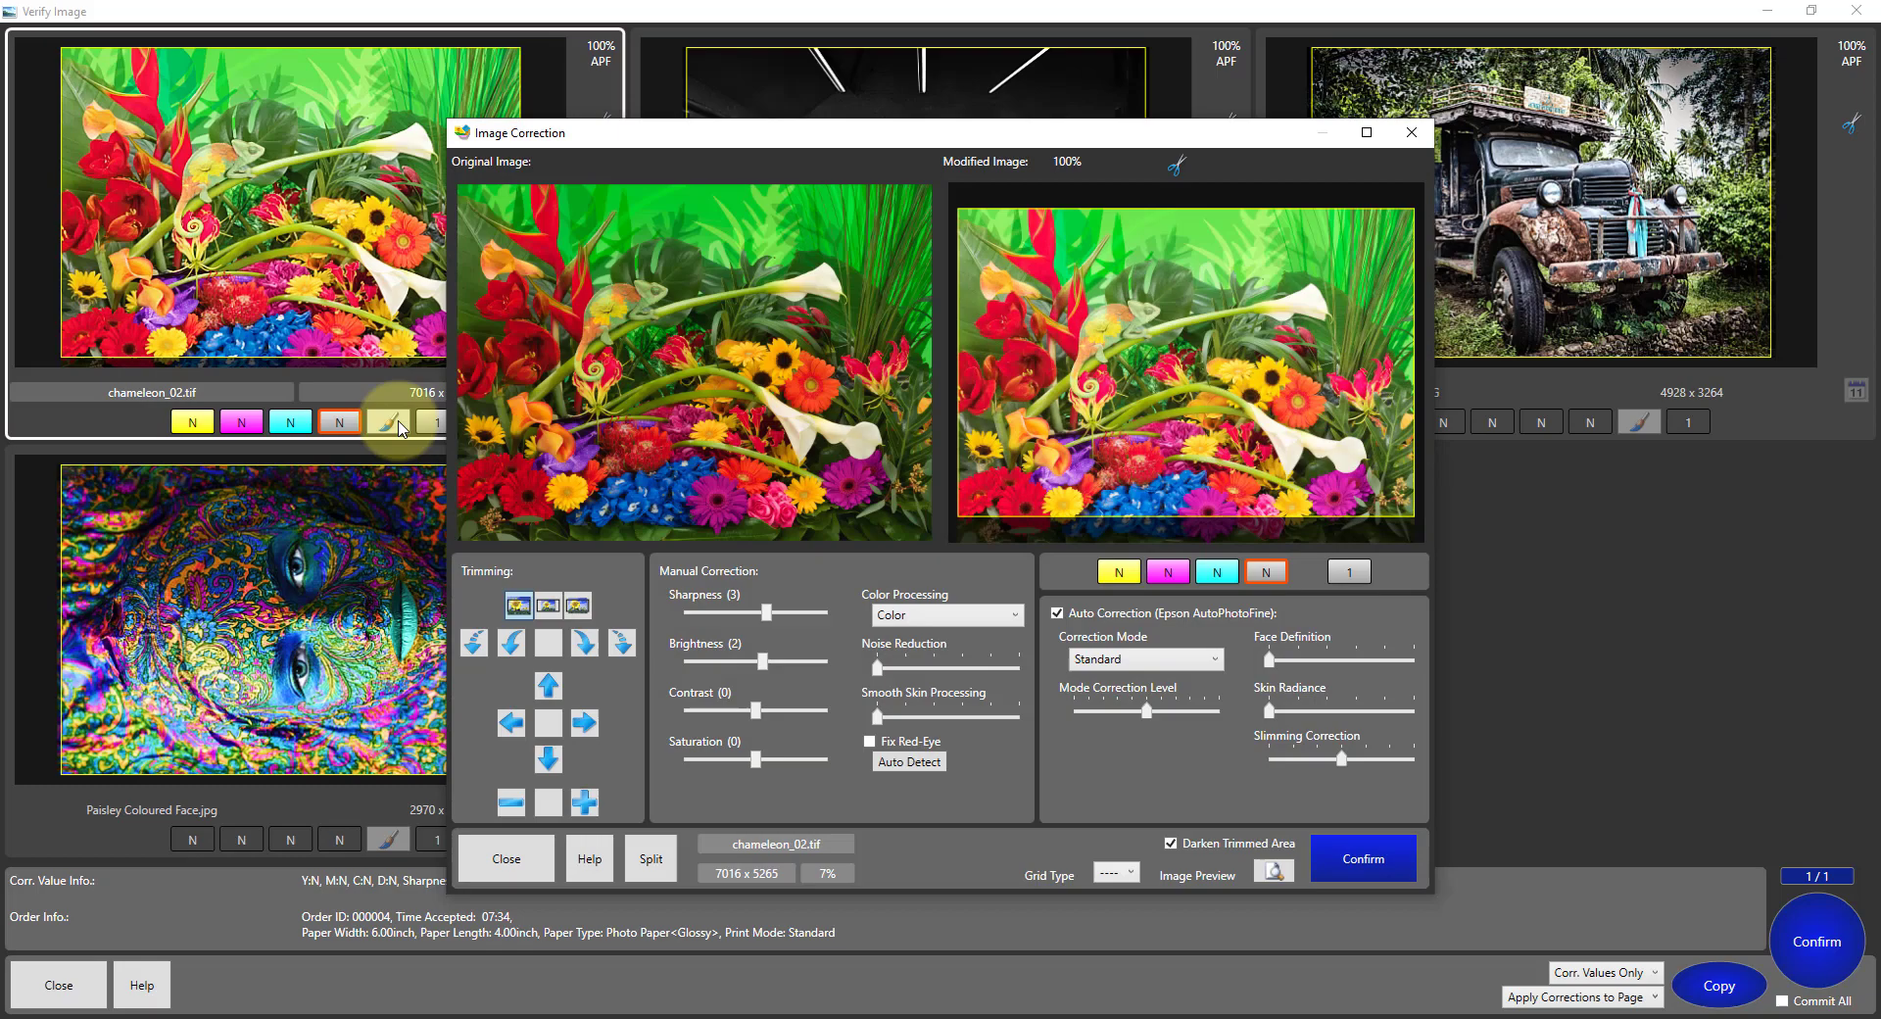
Maximise Image Correction and test trim zoom levels, leaving the chameleon filling the frame at 100%
double_click(1126, 130)
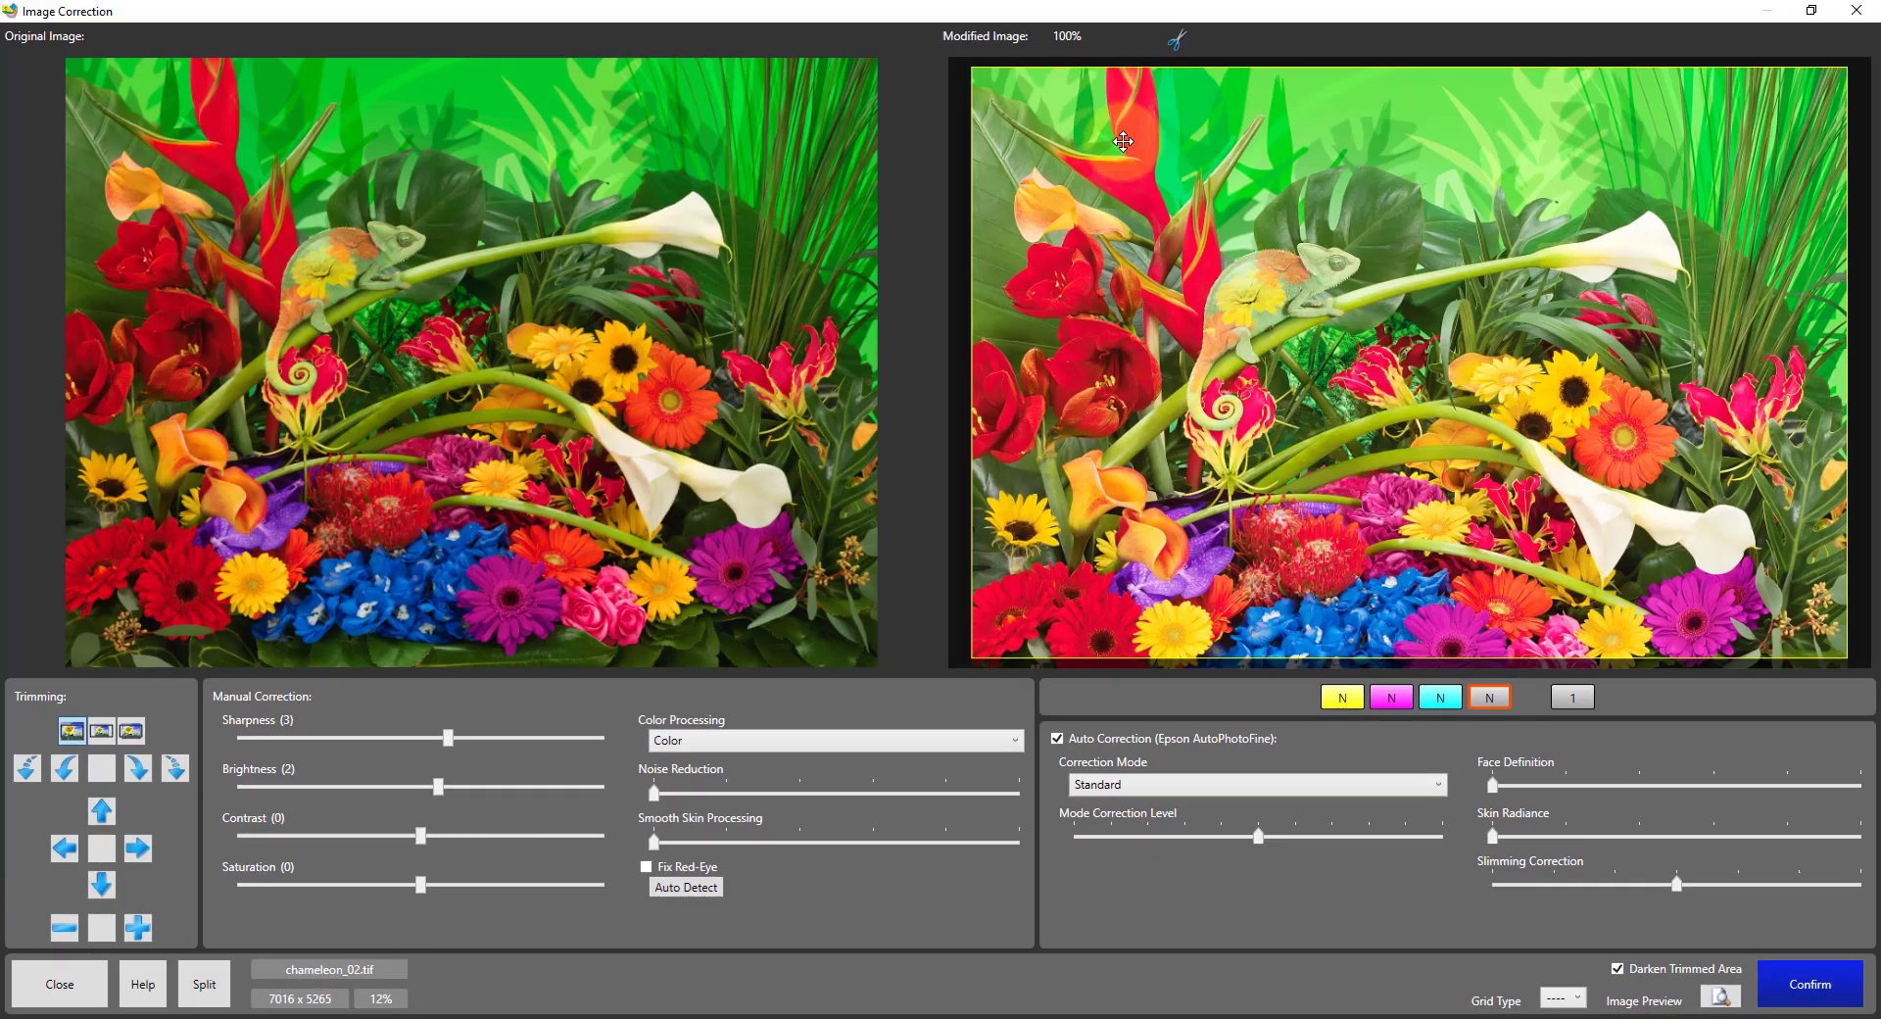
mouse_move(1296, 334)
left_mouse_down()
mouse_move(1403, 384)
mouse_move(1486, 358)
mouse_move(1309, 347)
left_mouse_up()
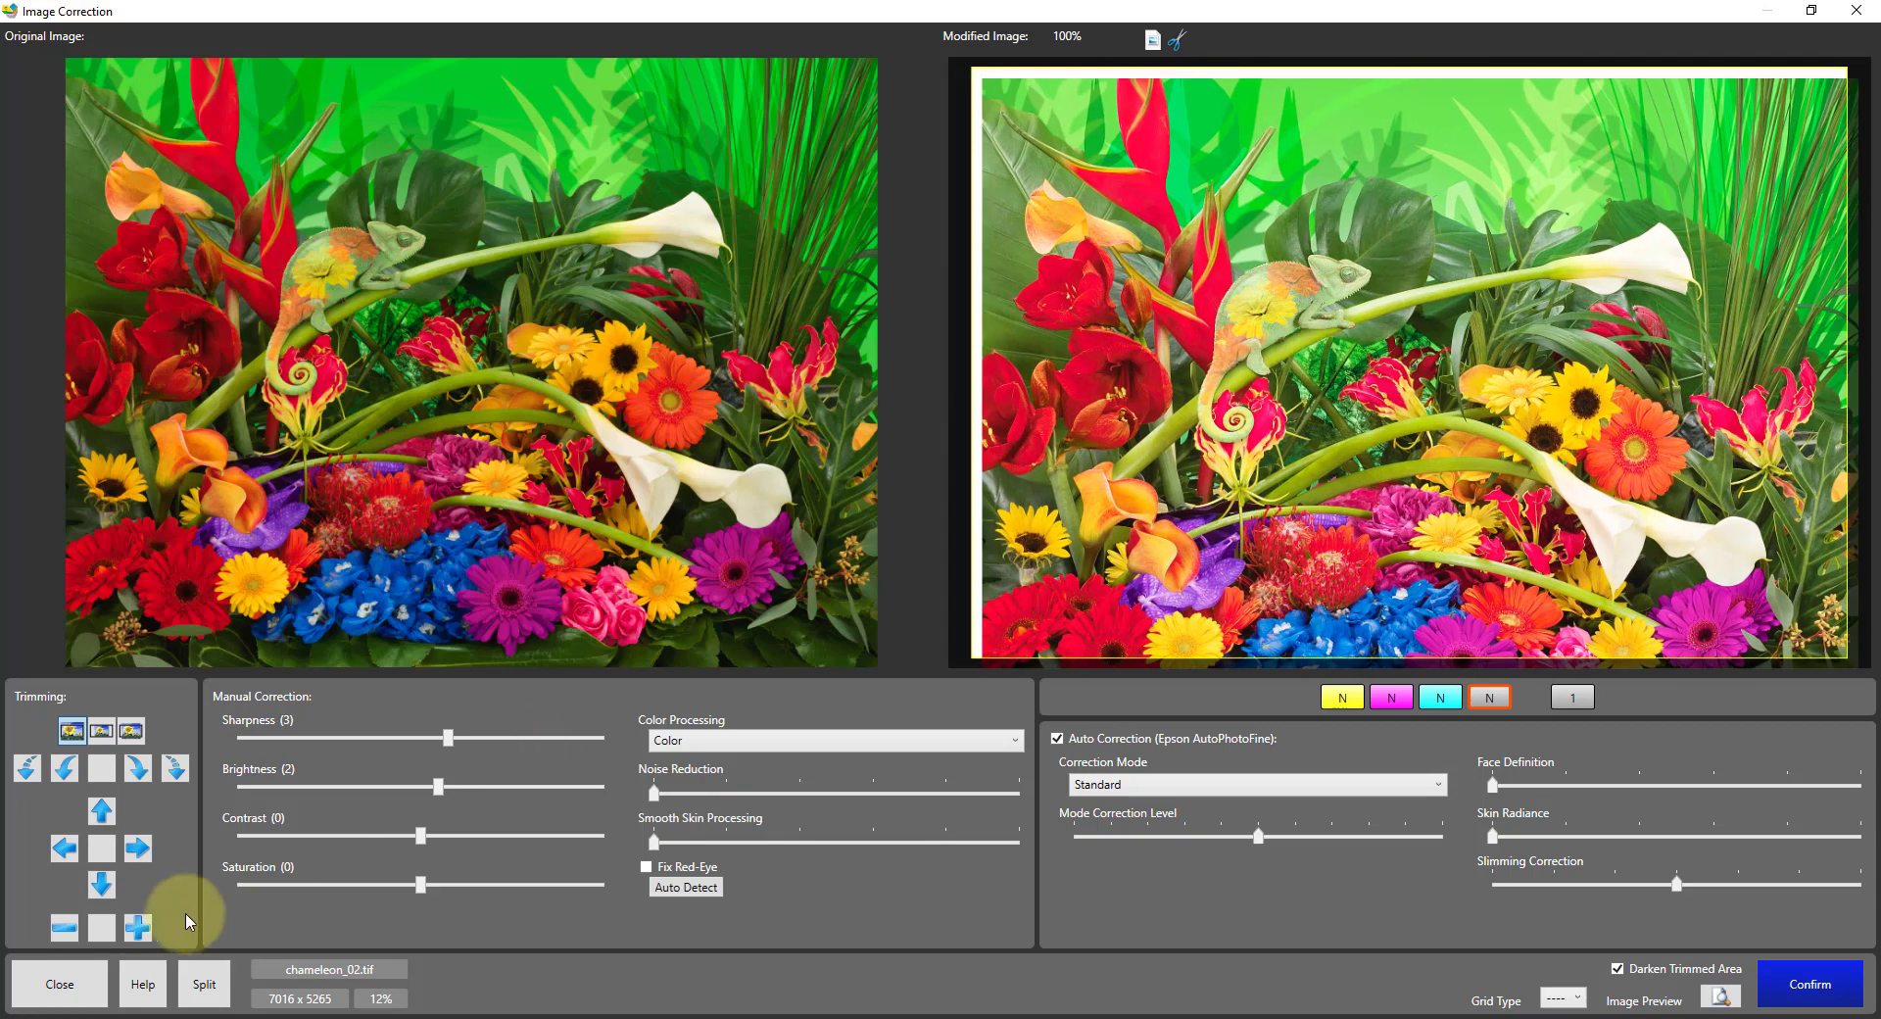
left_click(64, 927)
left_click(64, 927)
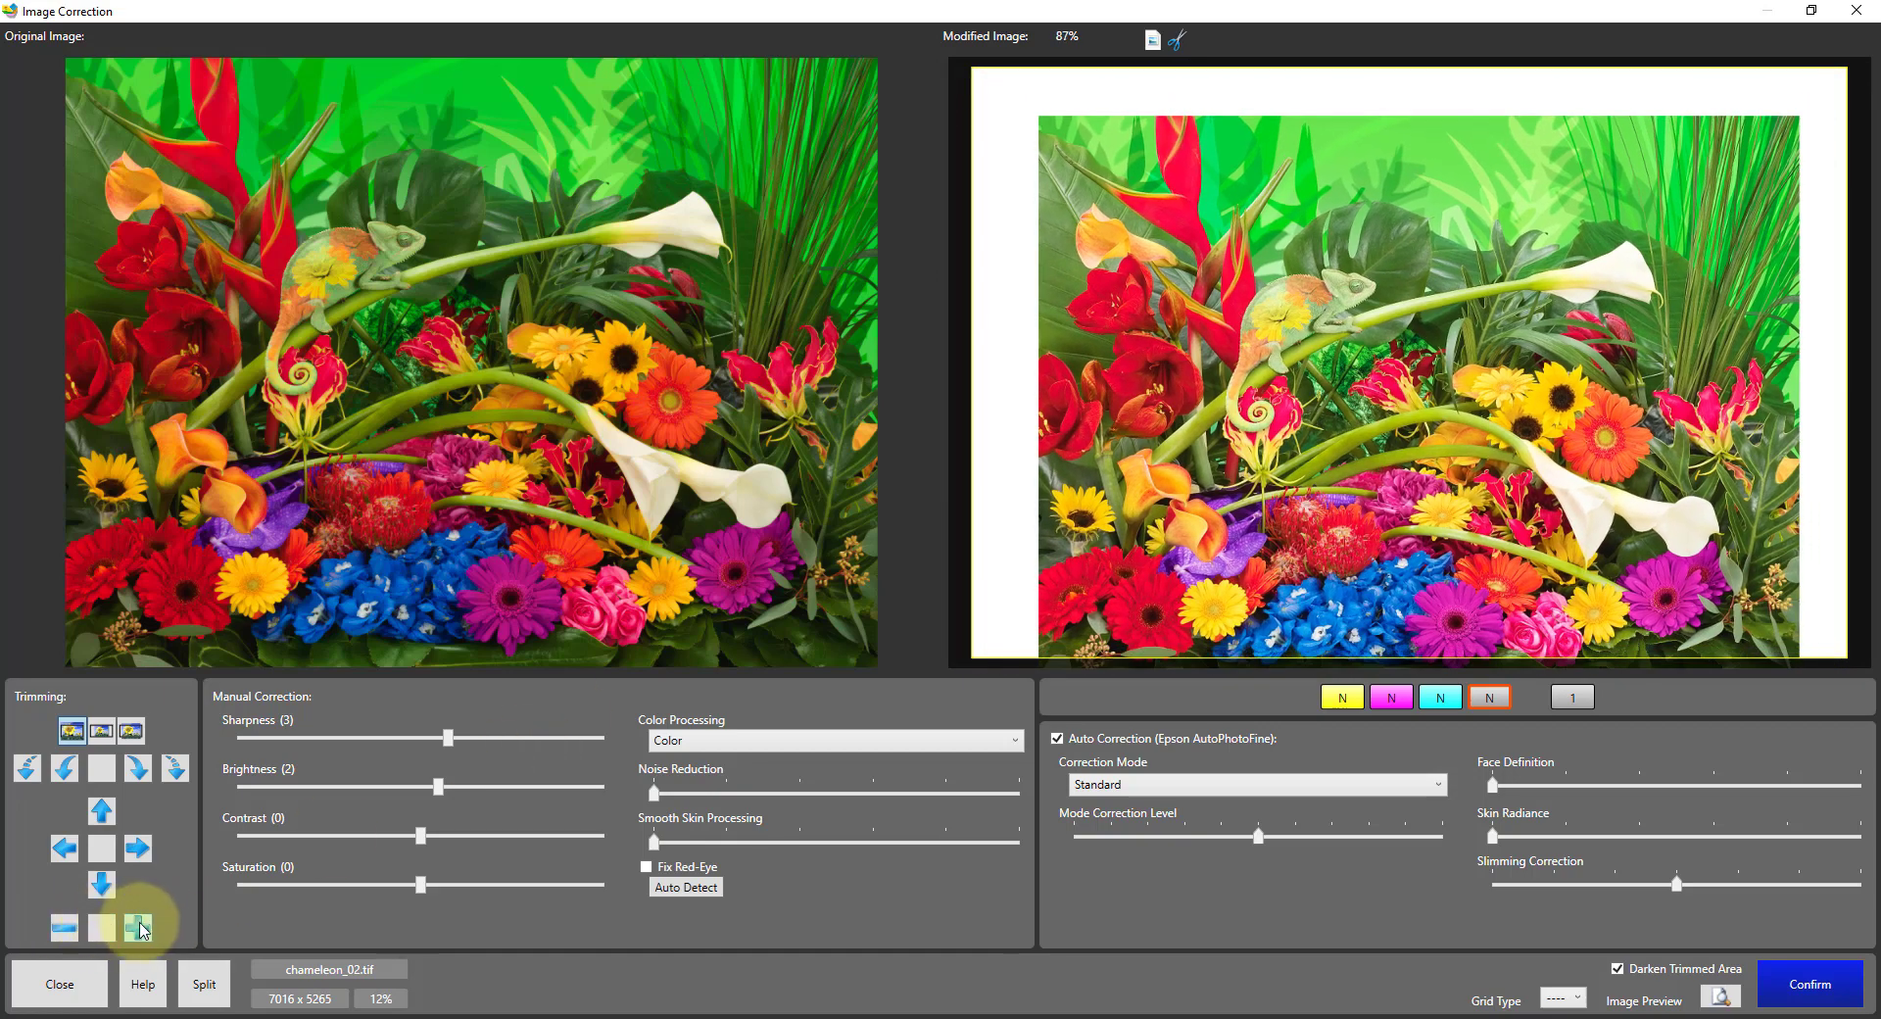
left_click(138, 927)
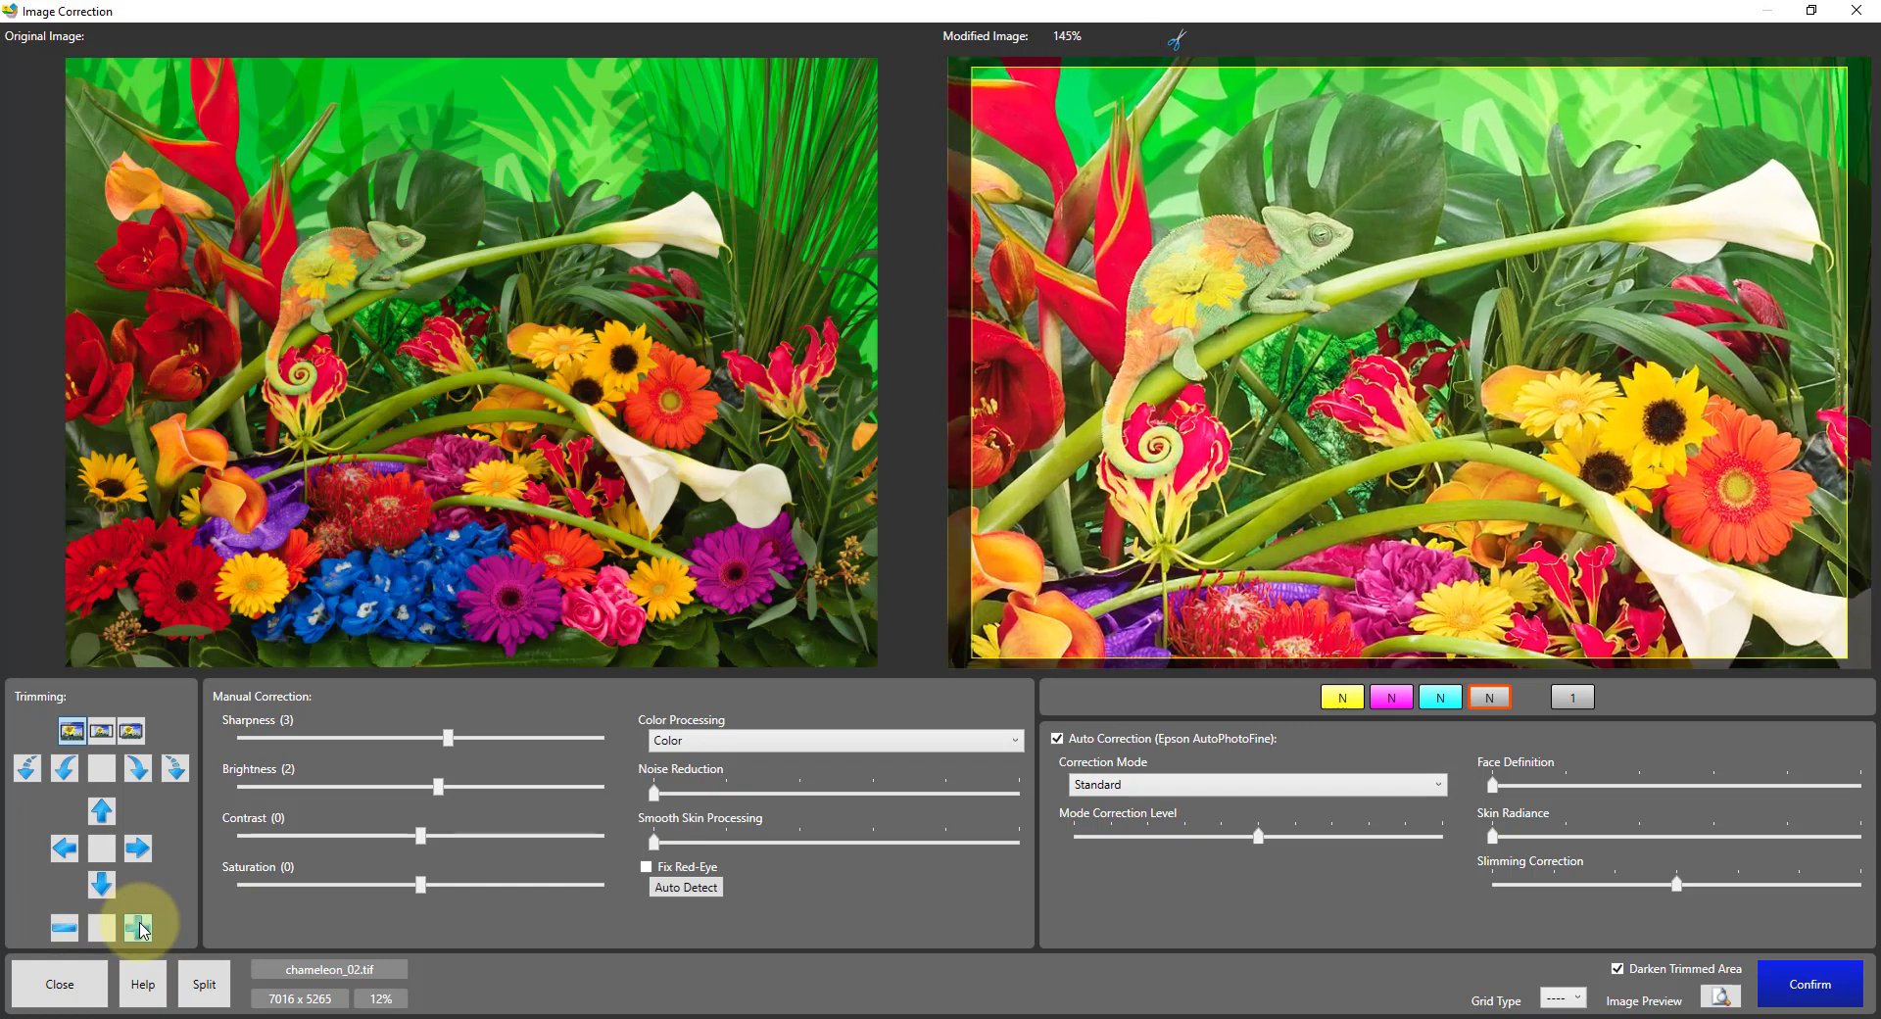
left_click(957, 539)
left_click_drag(1158, 419, 1333, 453)
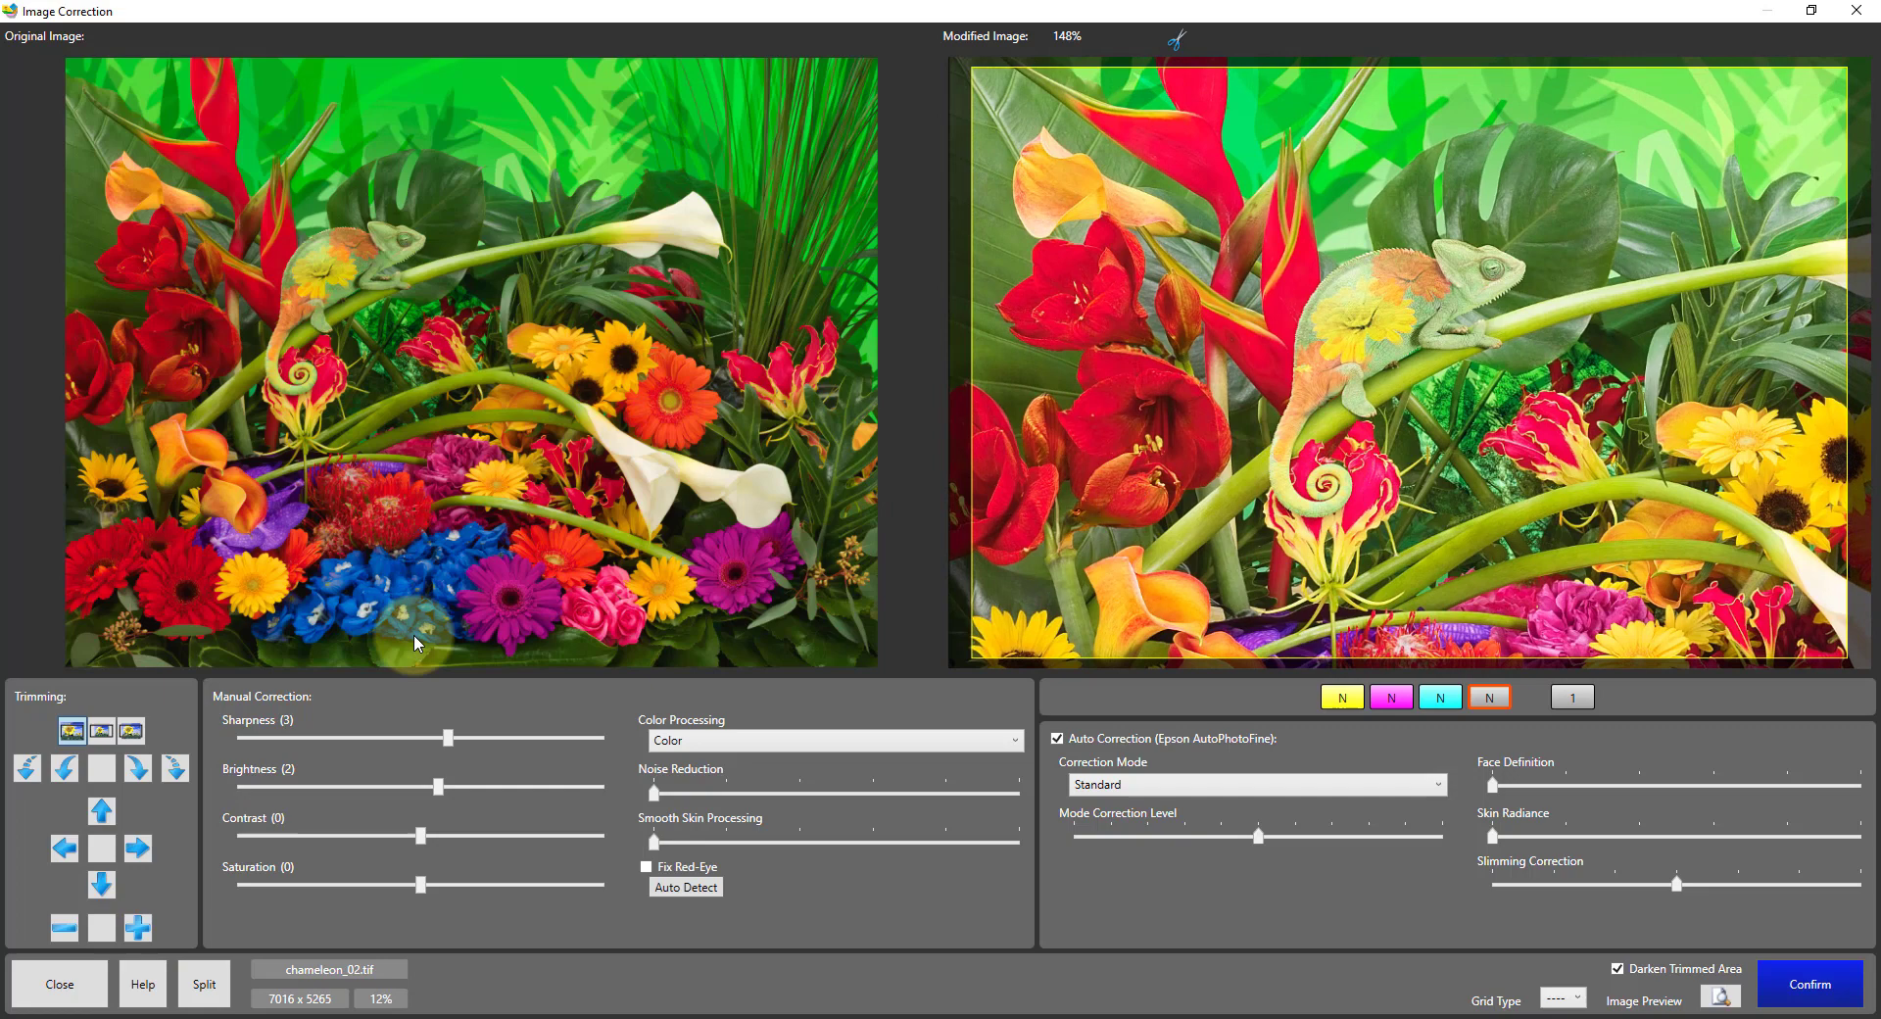
left_click(104, 731)
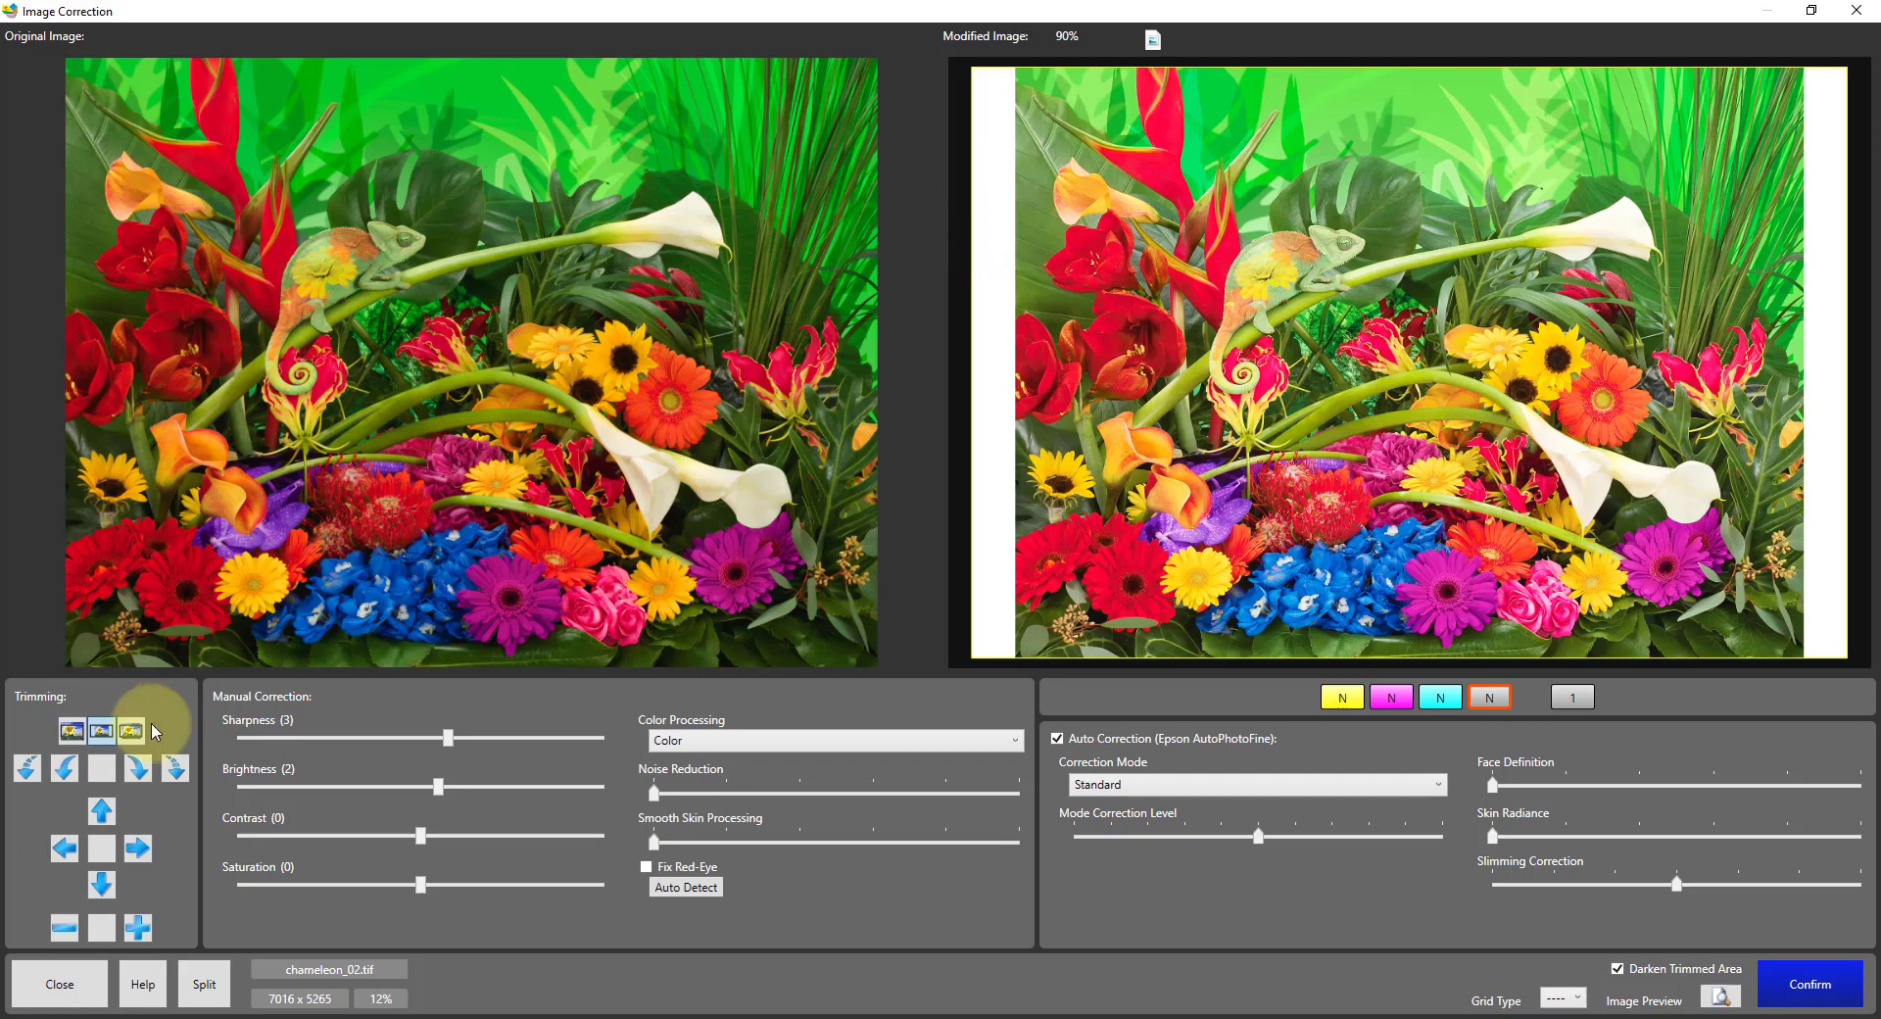
left_click(72, 733)
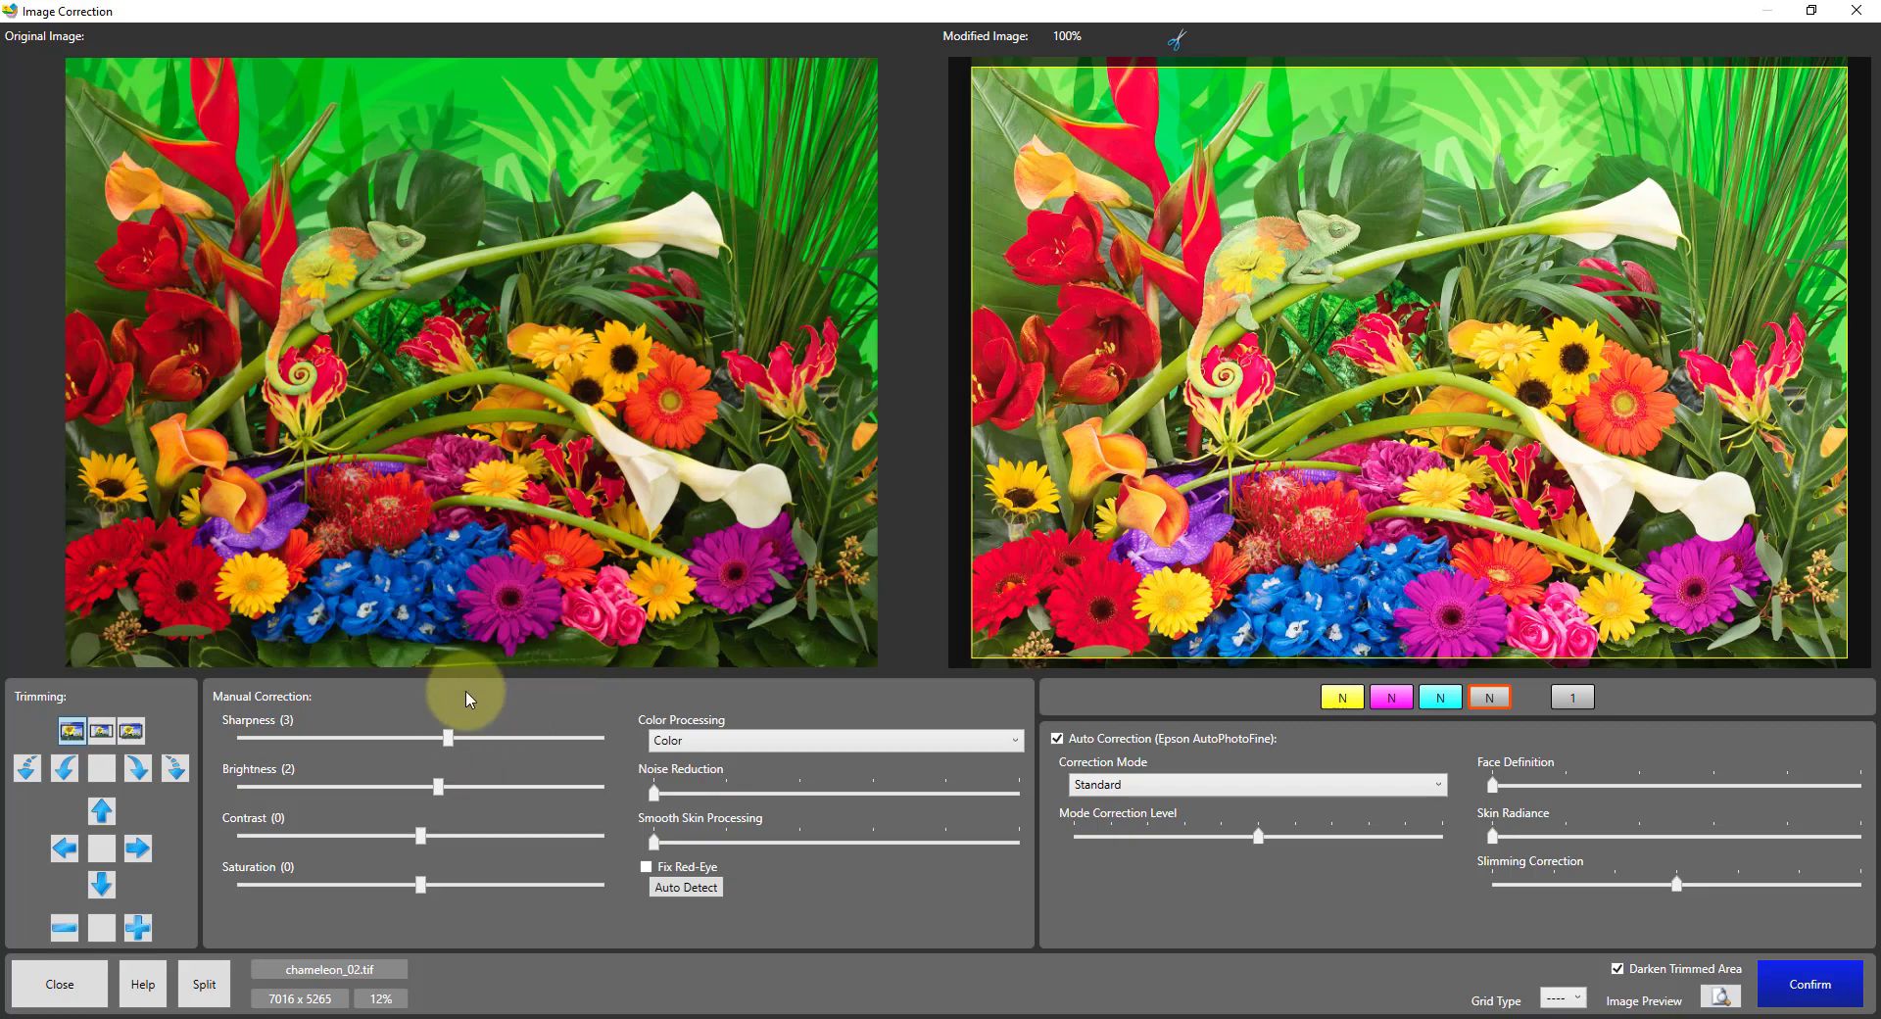
Preview Monochrome, Cool Monotone and Sepia1 colour processing, then return the image to Color
left_click(809, 749)
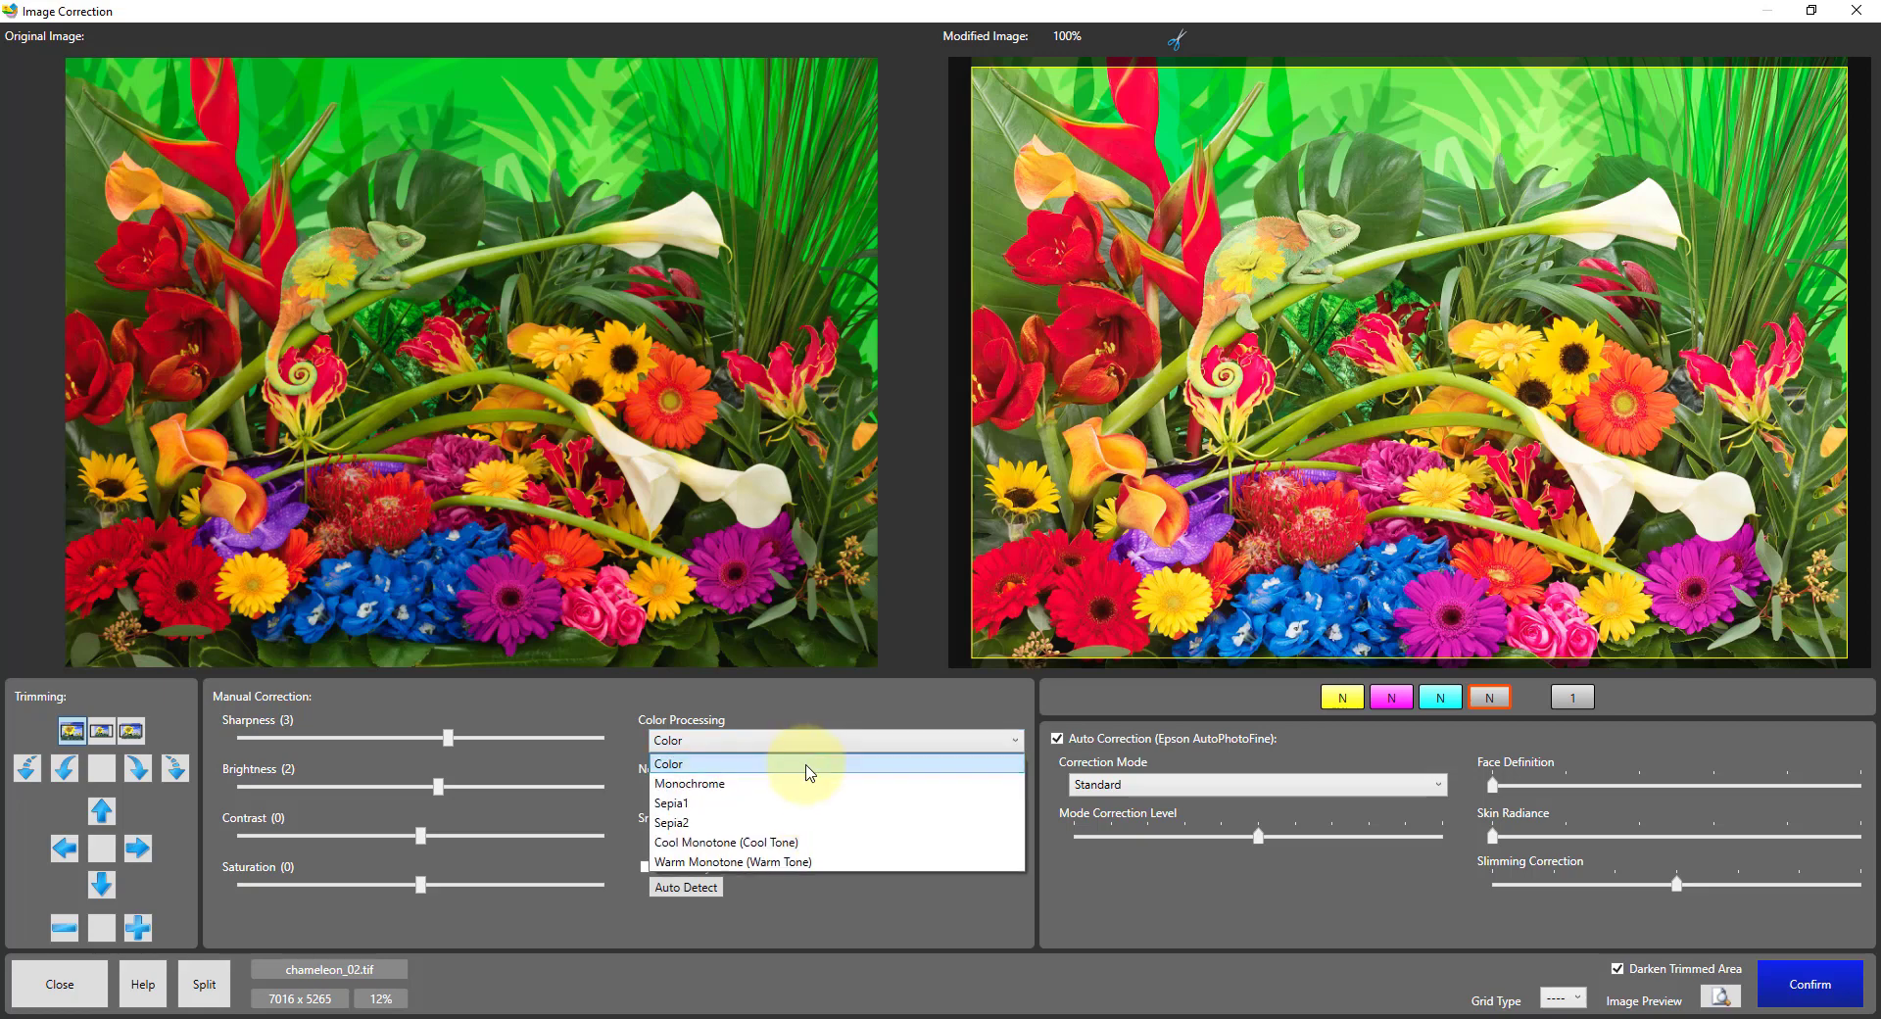
left_click(798, 786)
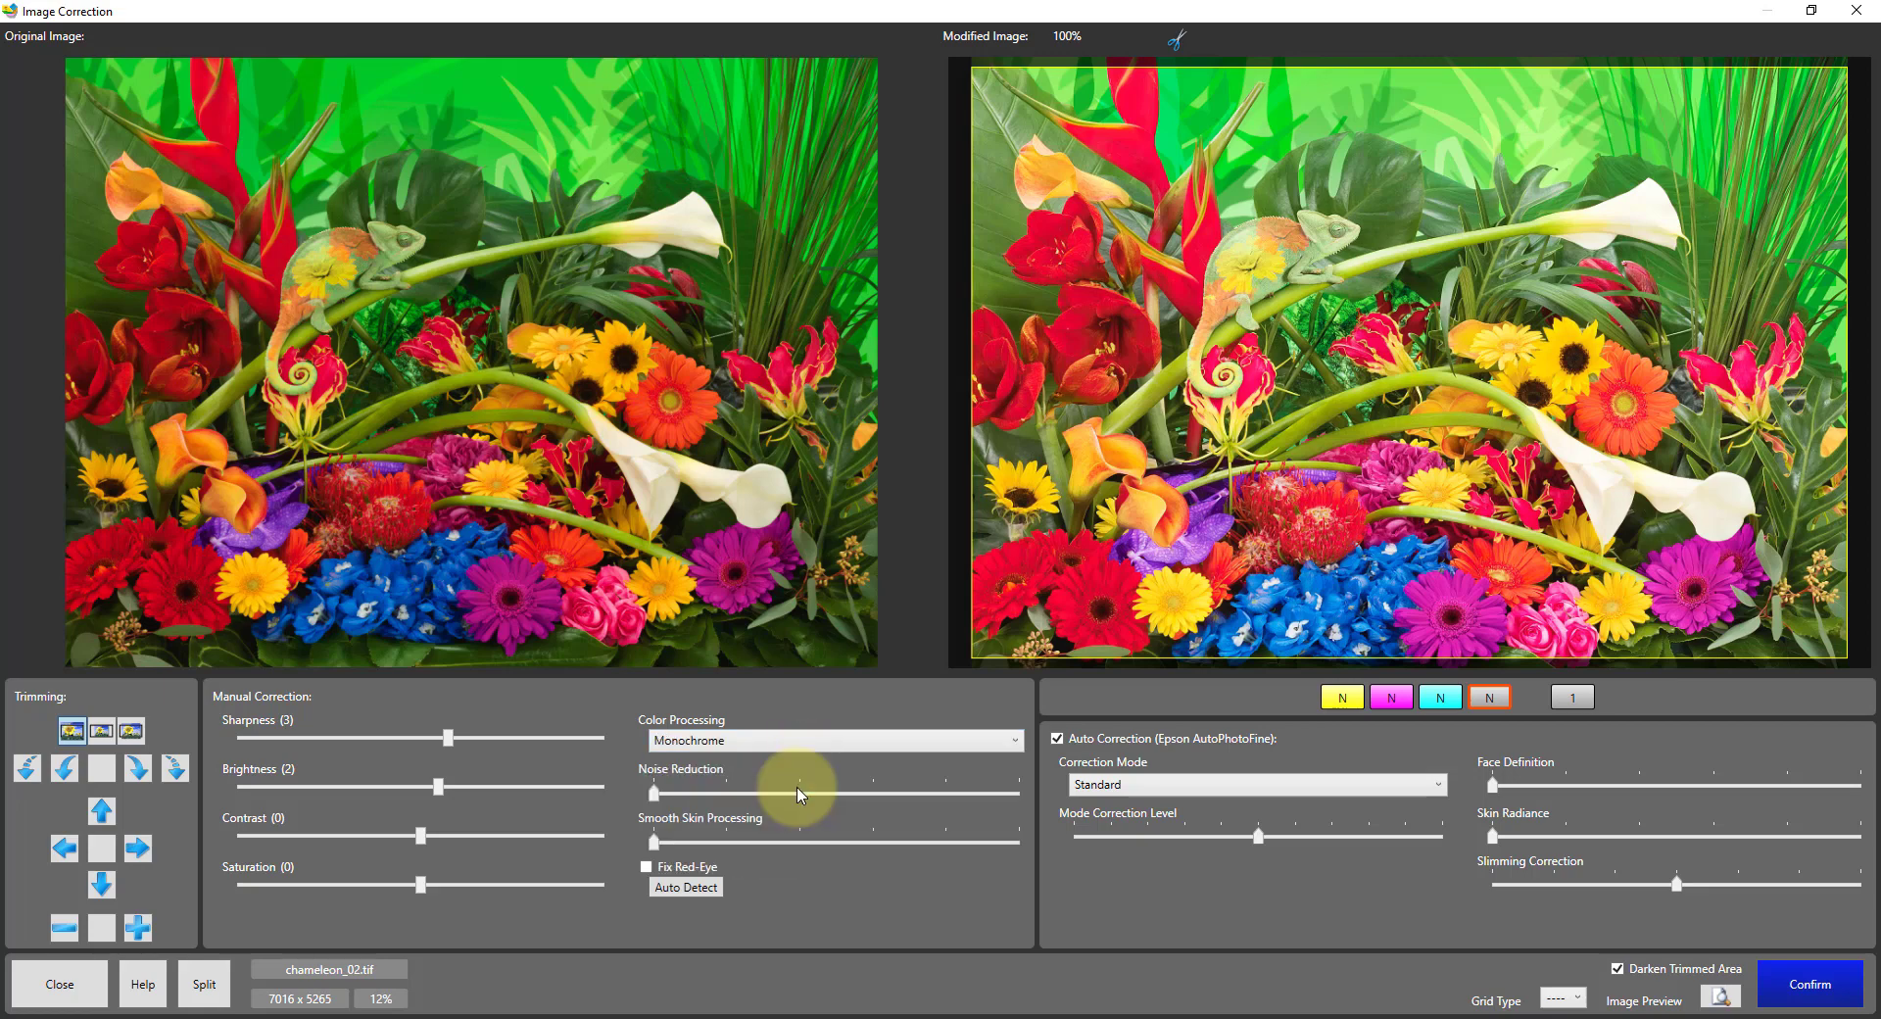
left_click(828, 741)
left_click(799, 842)
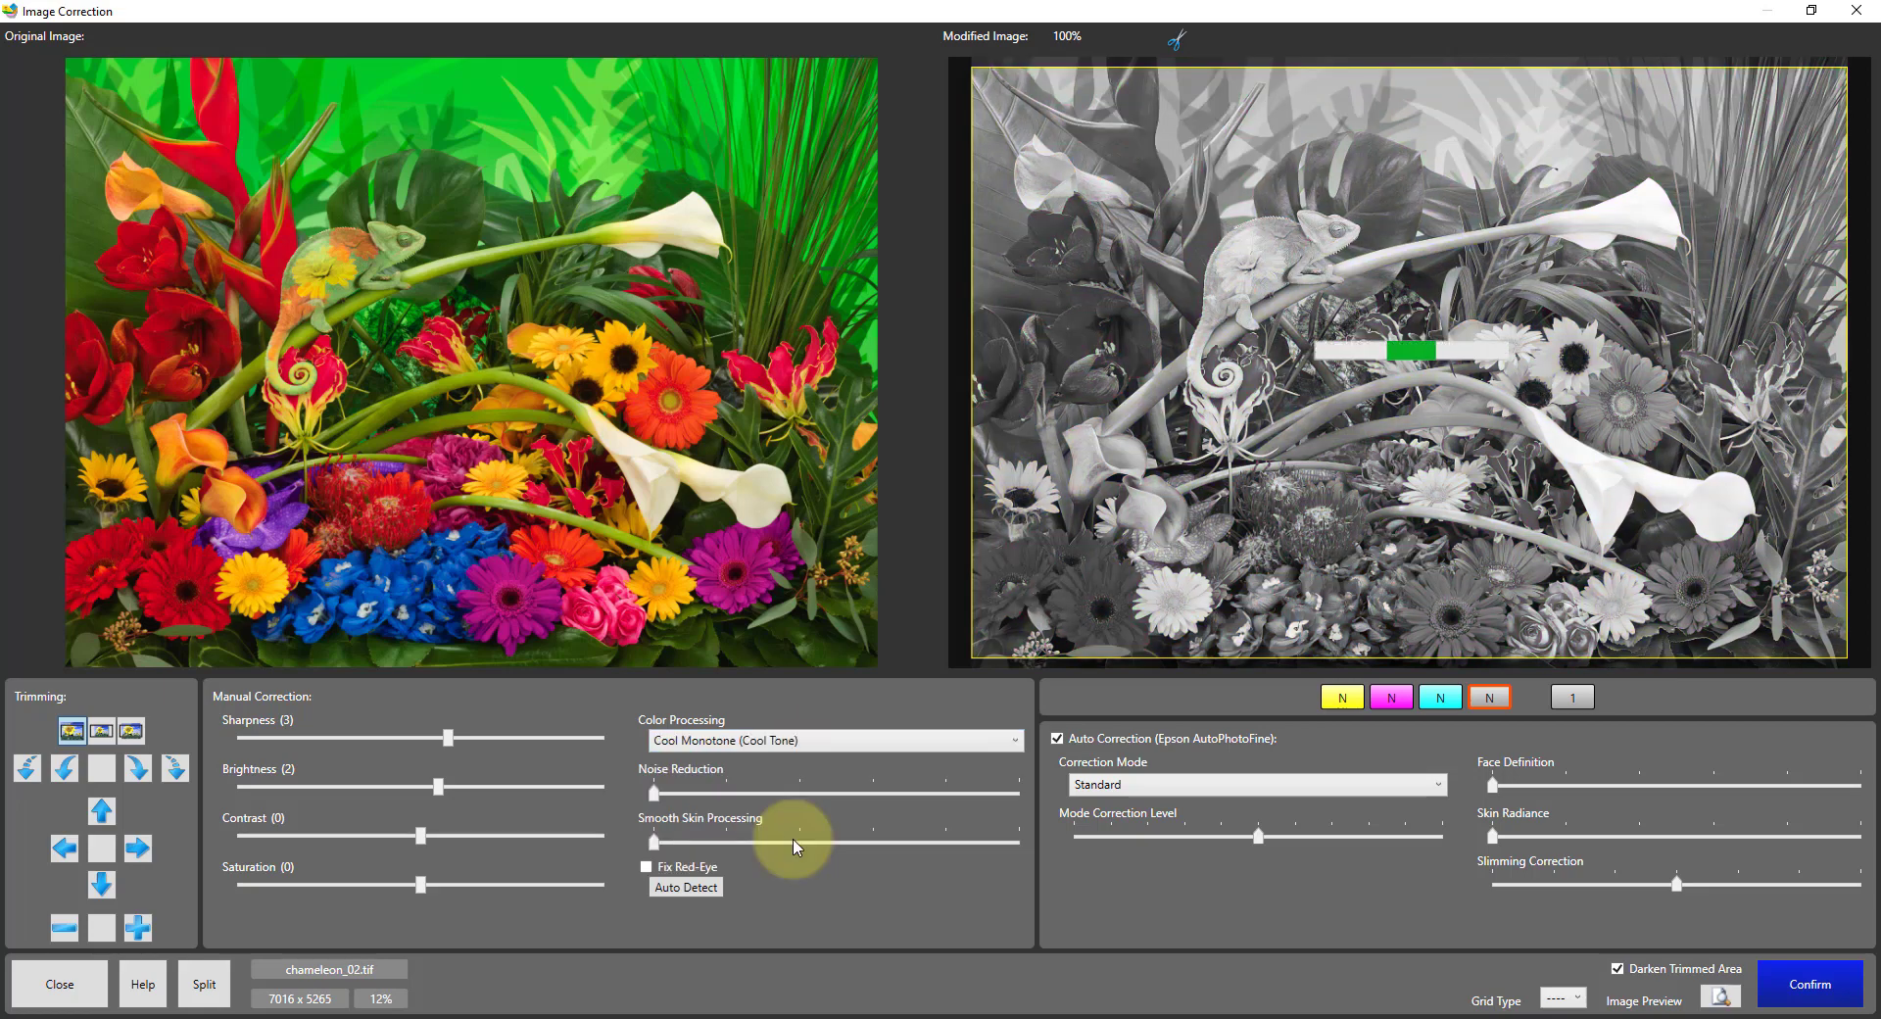
left_click(823, 743)
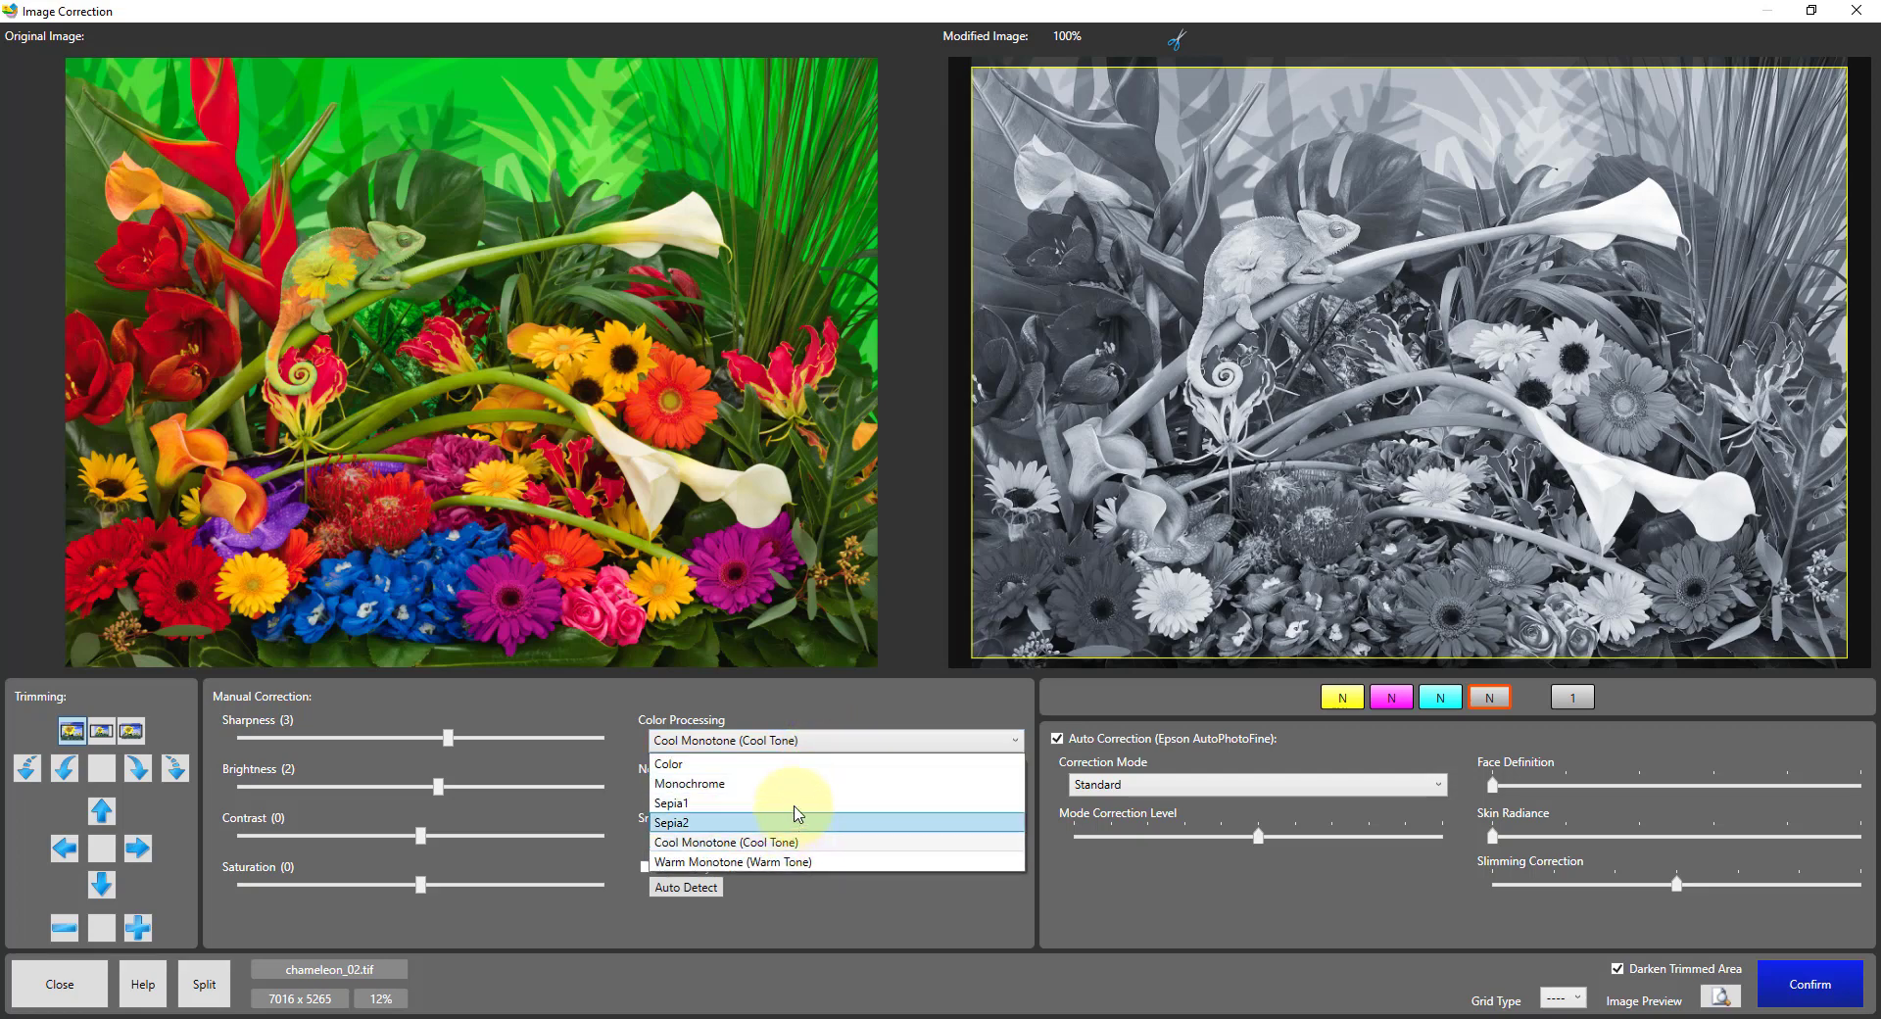
left_click(796, 802)
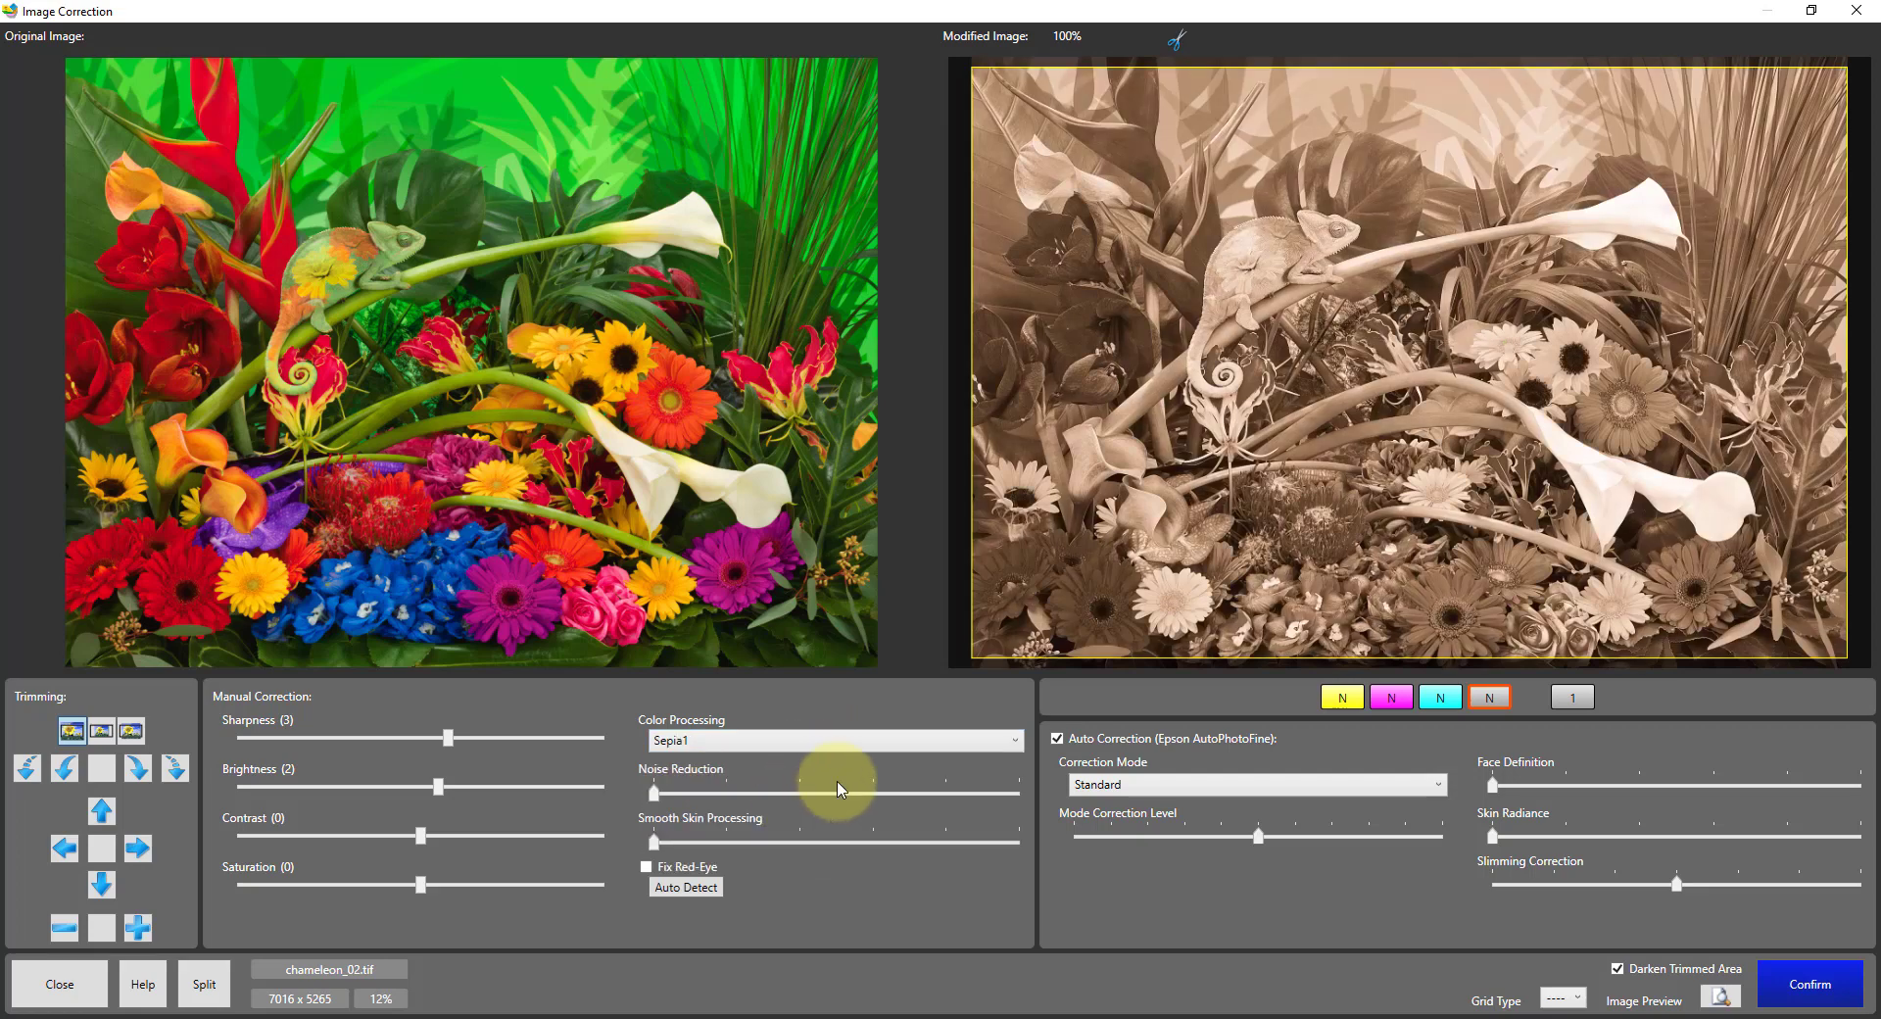
left_click(755, 742)
left_click(725, 761)
Toggle Auto Correction off and on, leaving Epson automatic correction applied
left_click(1057, 738)
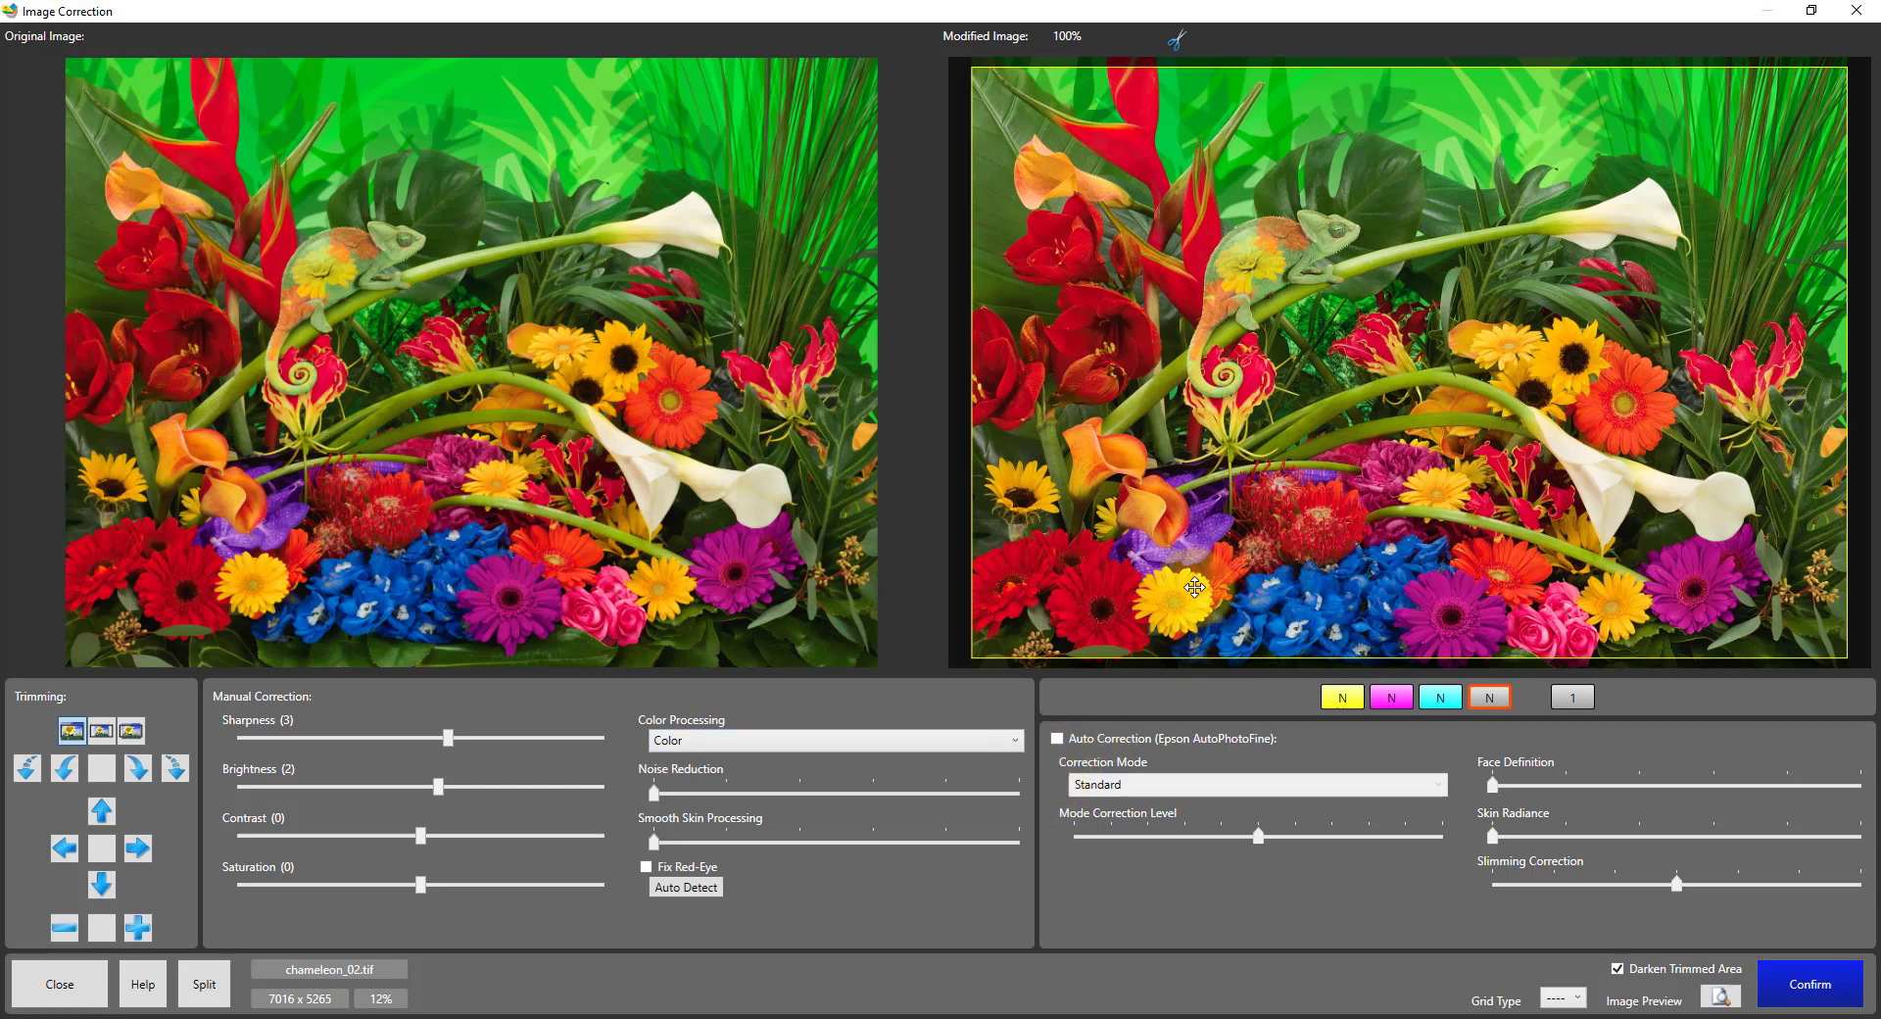
left_click(1060, 740)
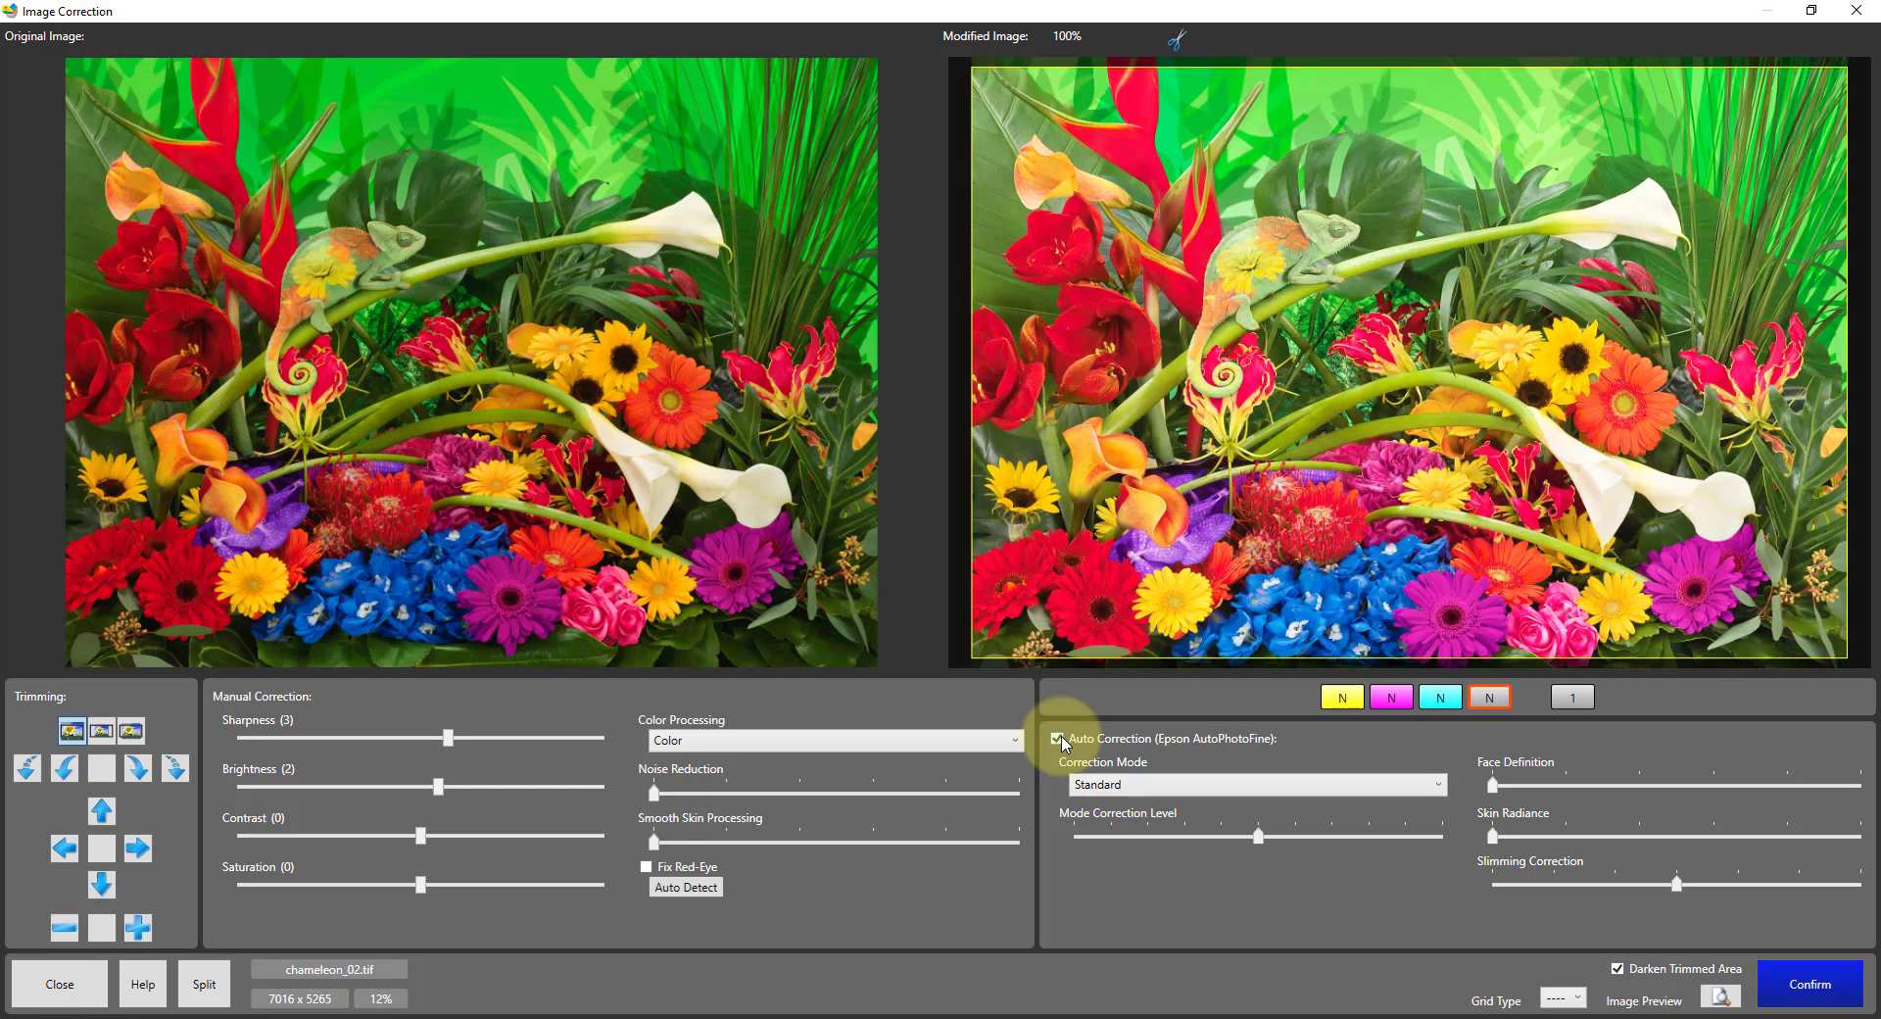
left_click(1058, 740)
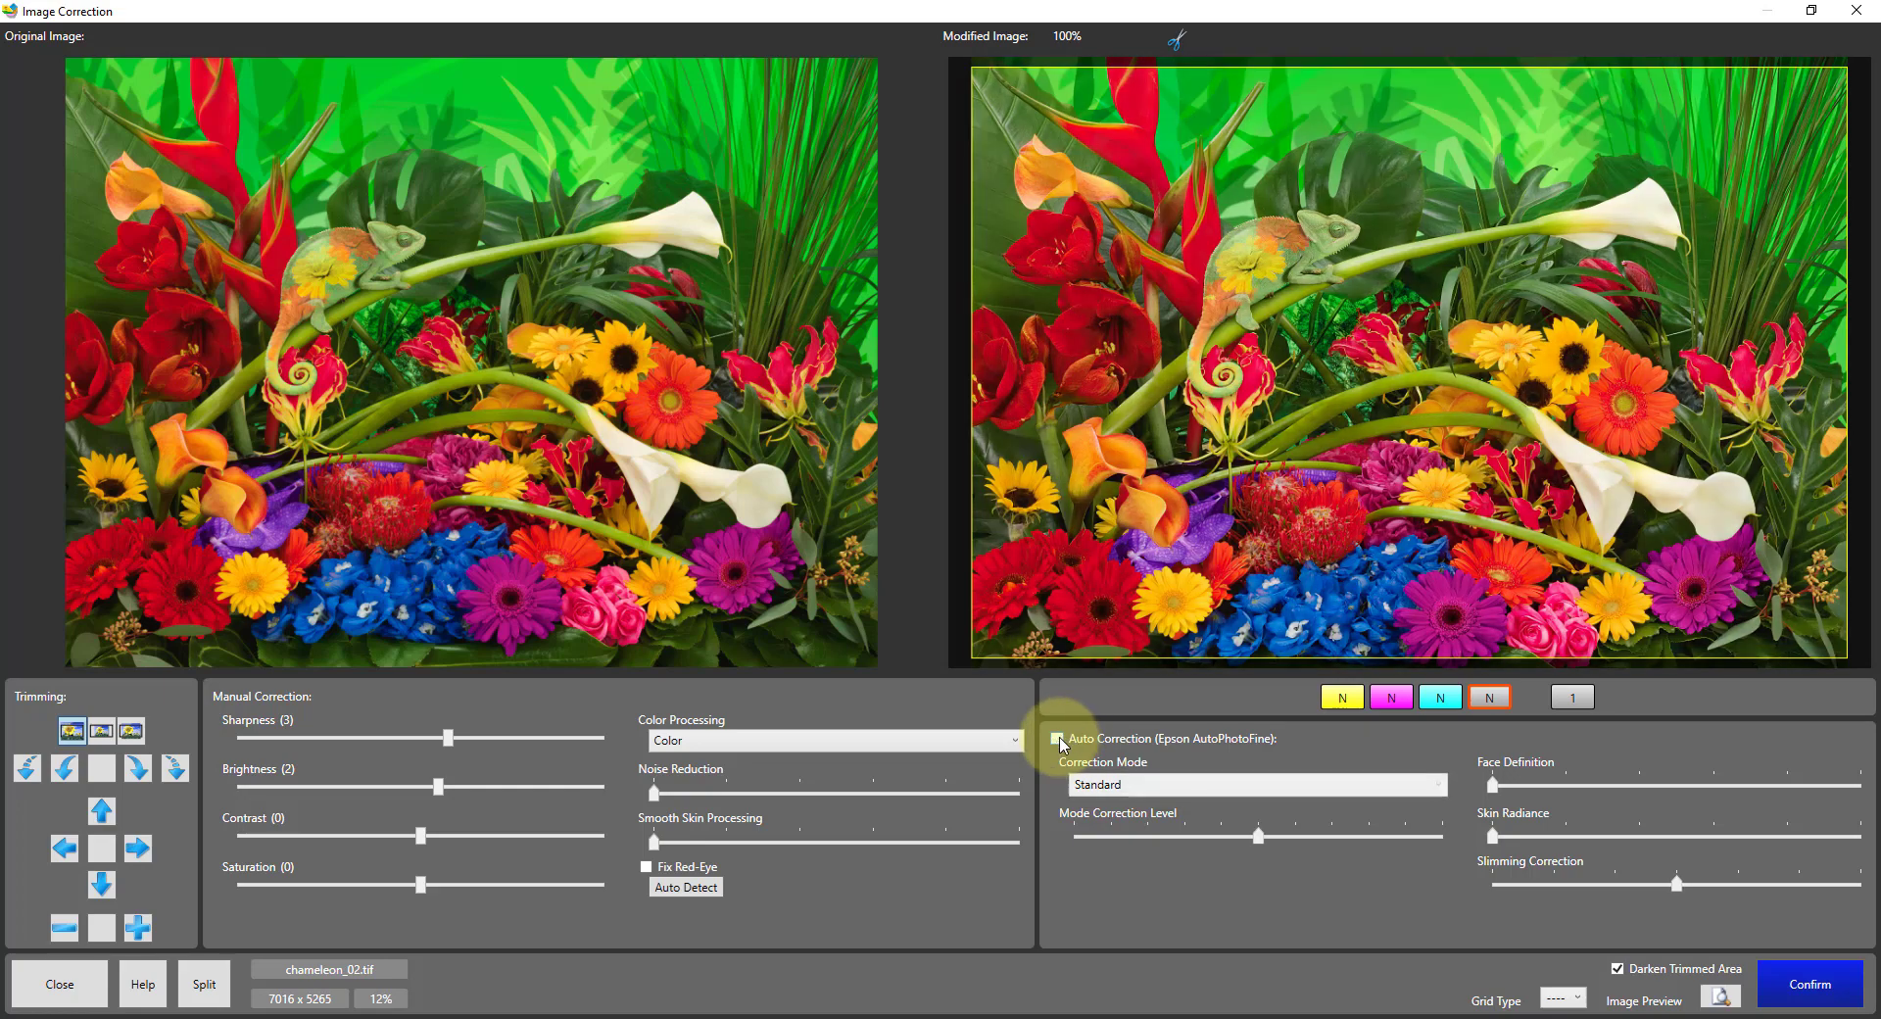
left_click(1058, 739)
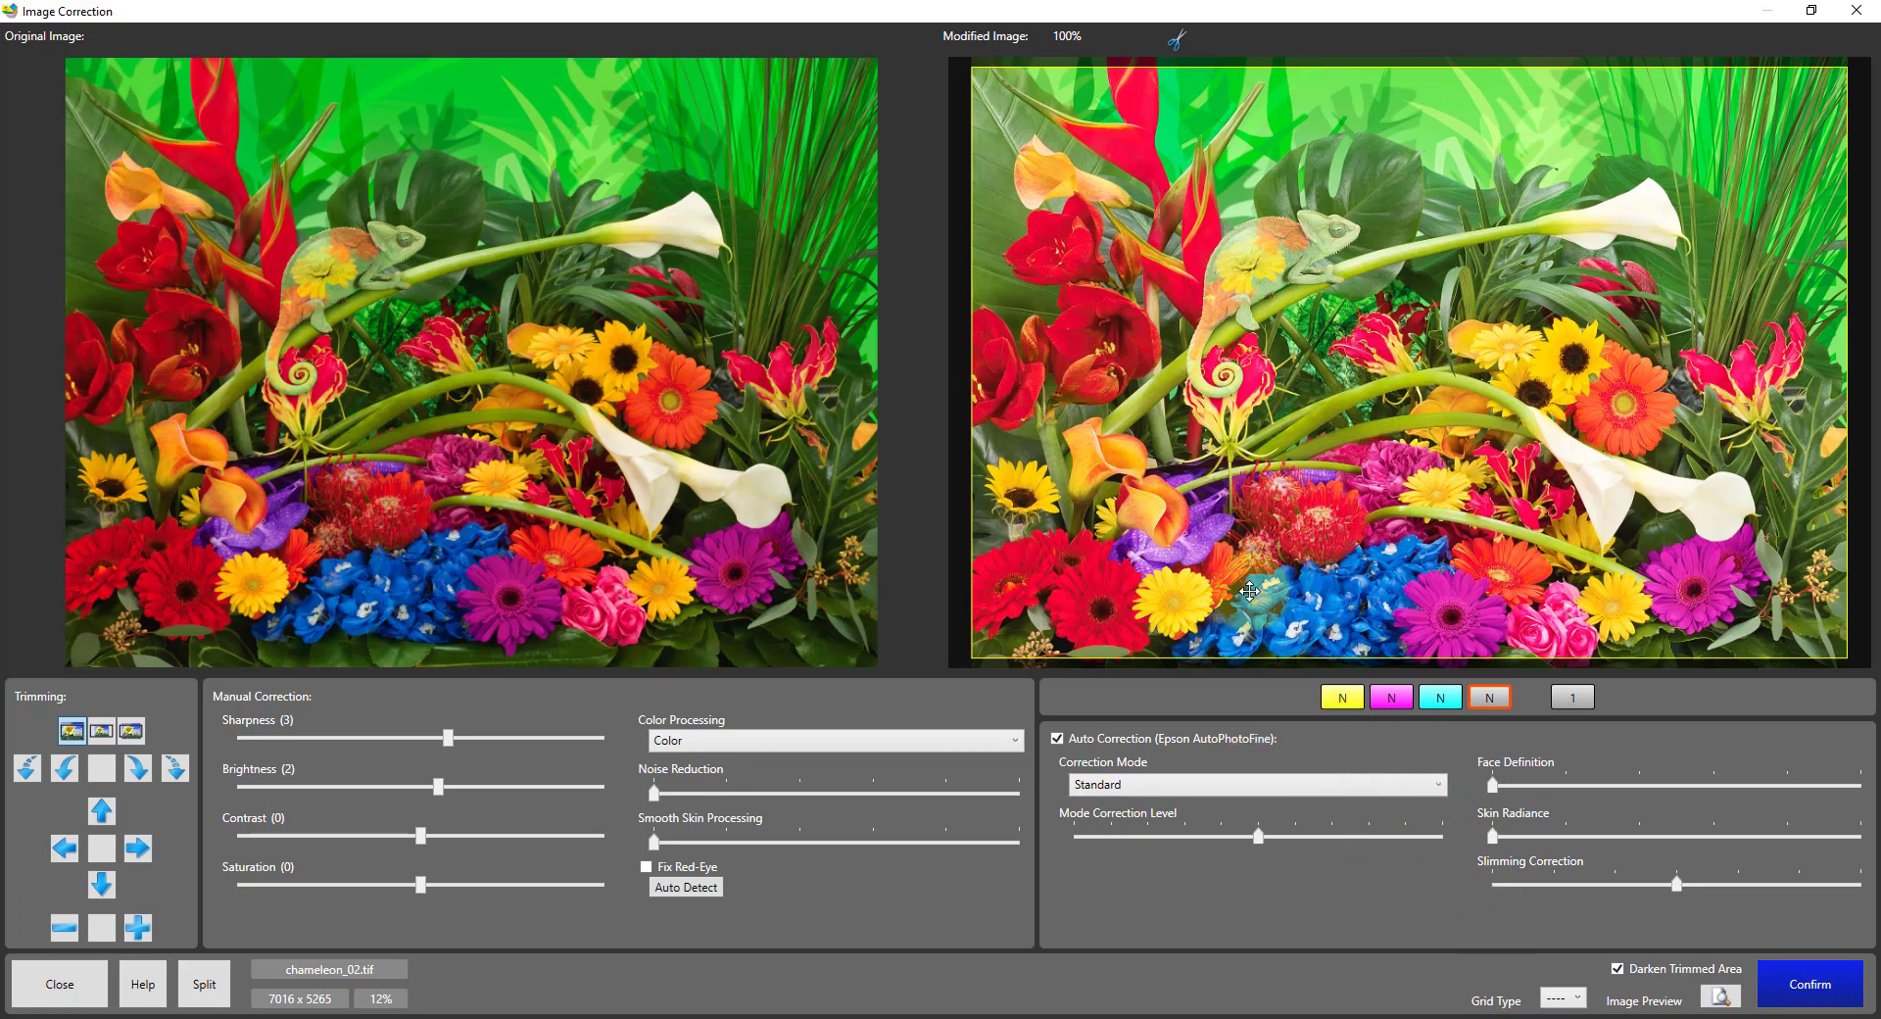
Accept the chameleon corrections and set the chameleon image to 2 copies
left_click(1795, 976)
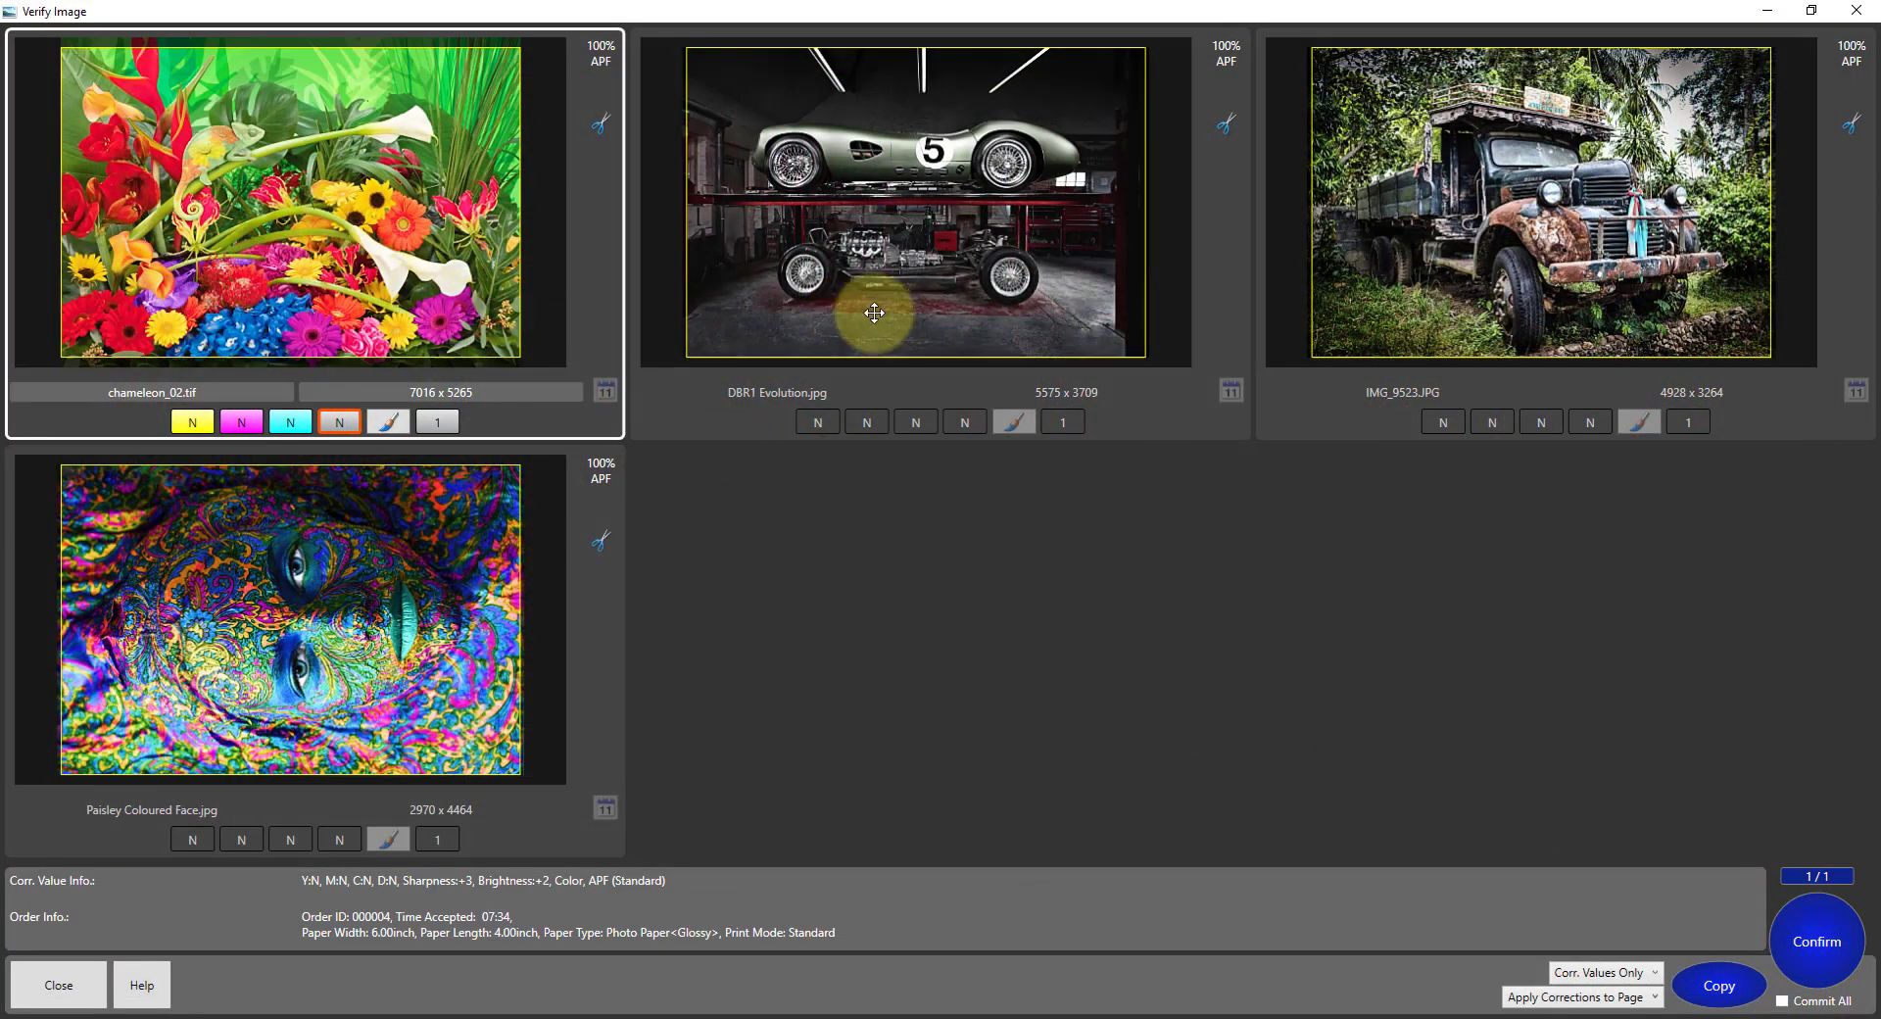
left_click(833, 292)
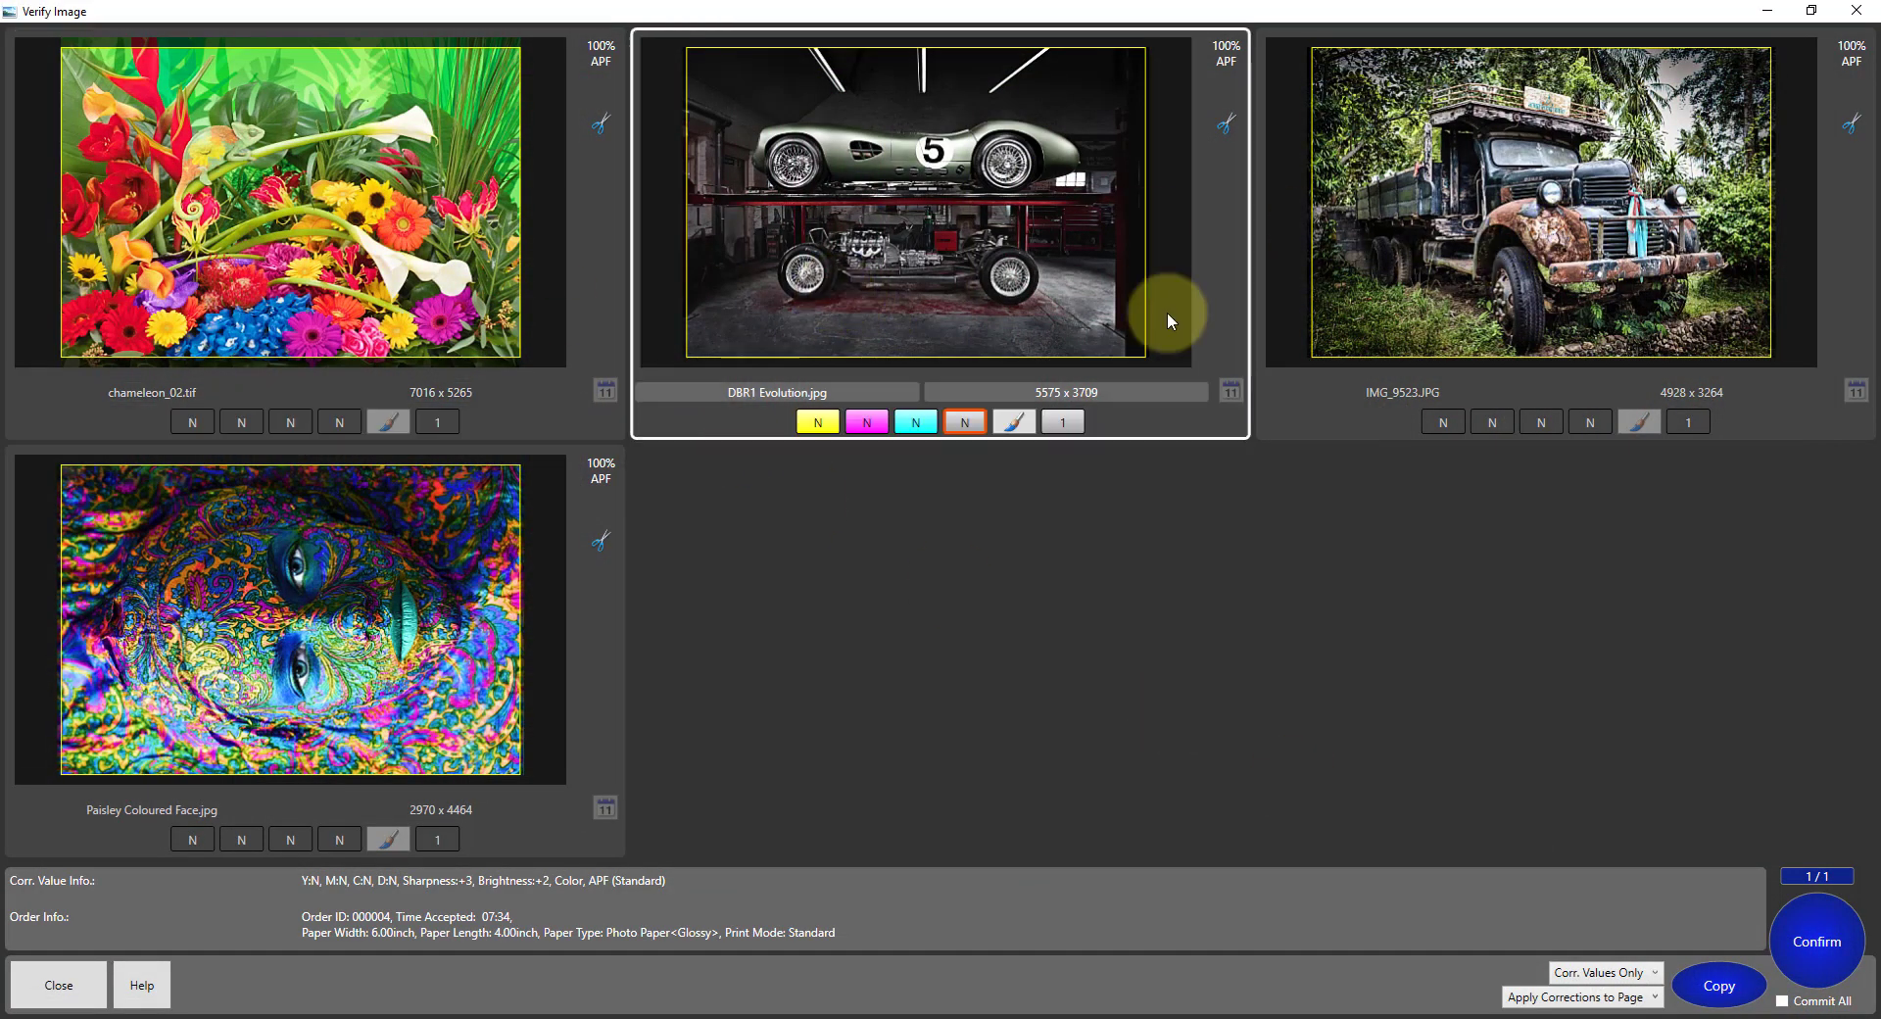
left_click(438, 422)
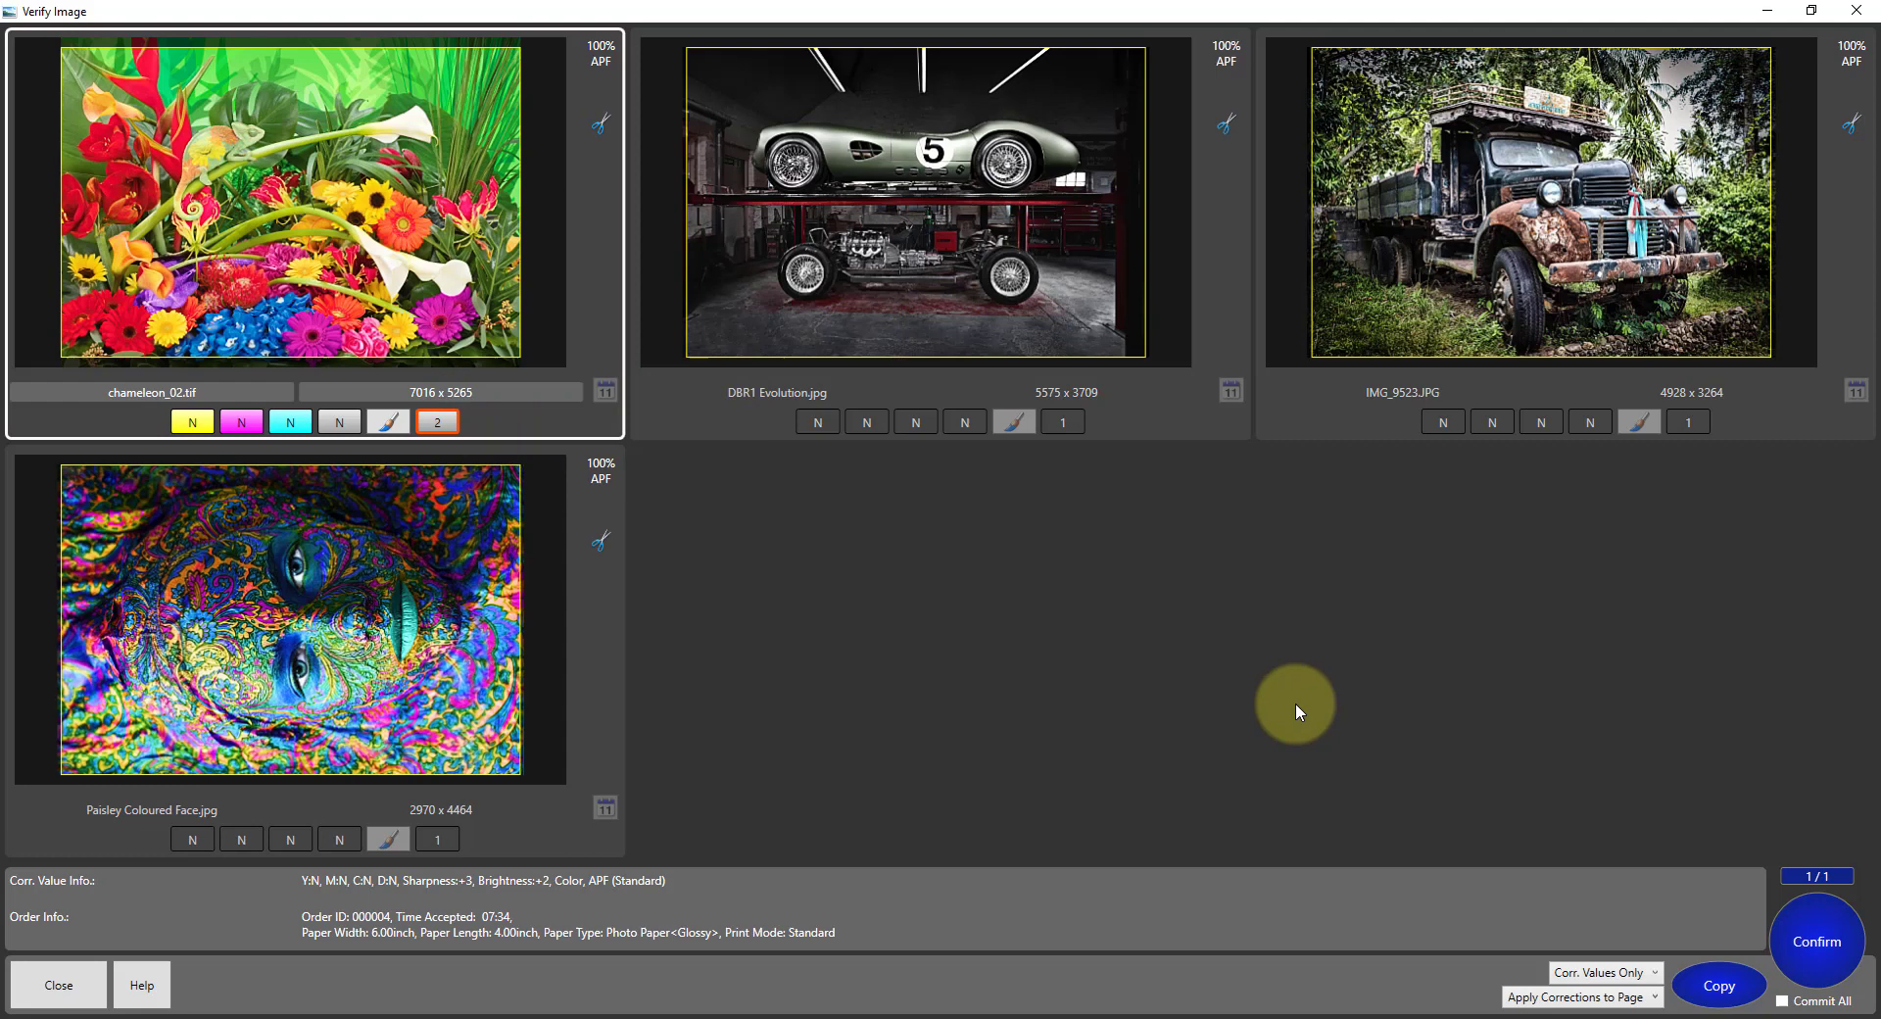
Copy the copy count to all images using No. of Copies Only, then confirm the order
left_click(1605, 972)
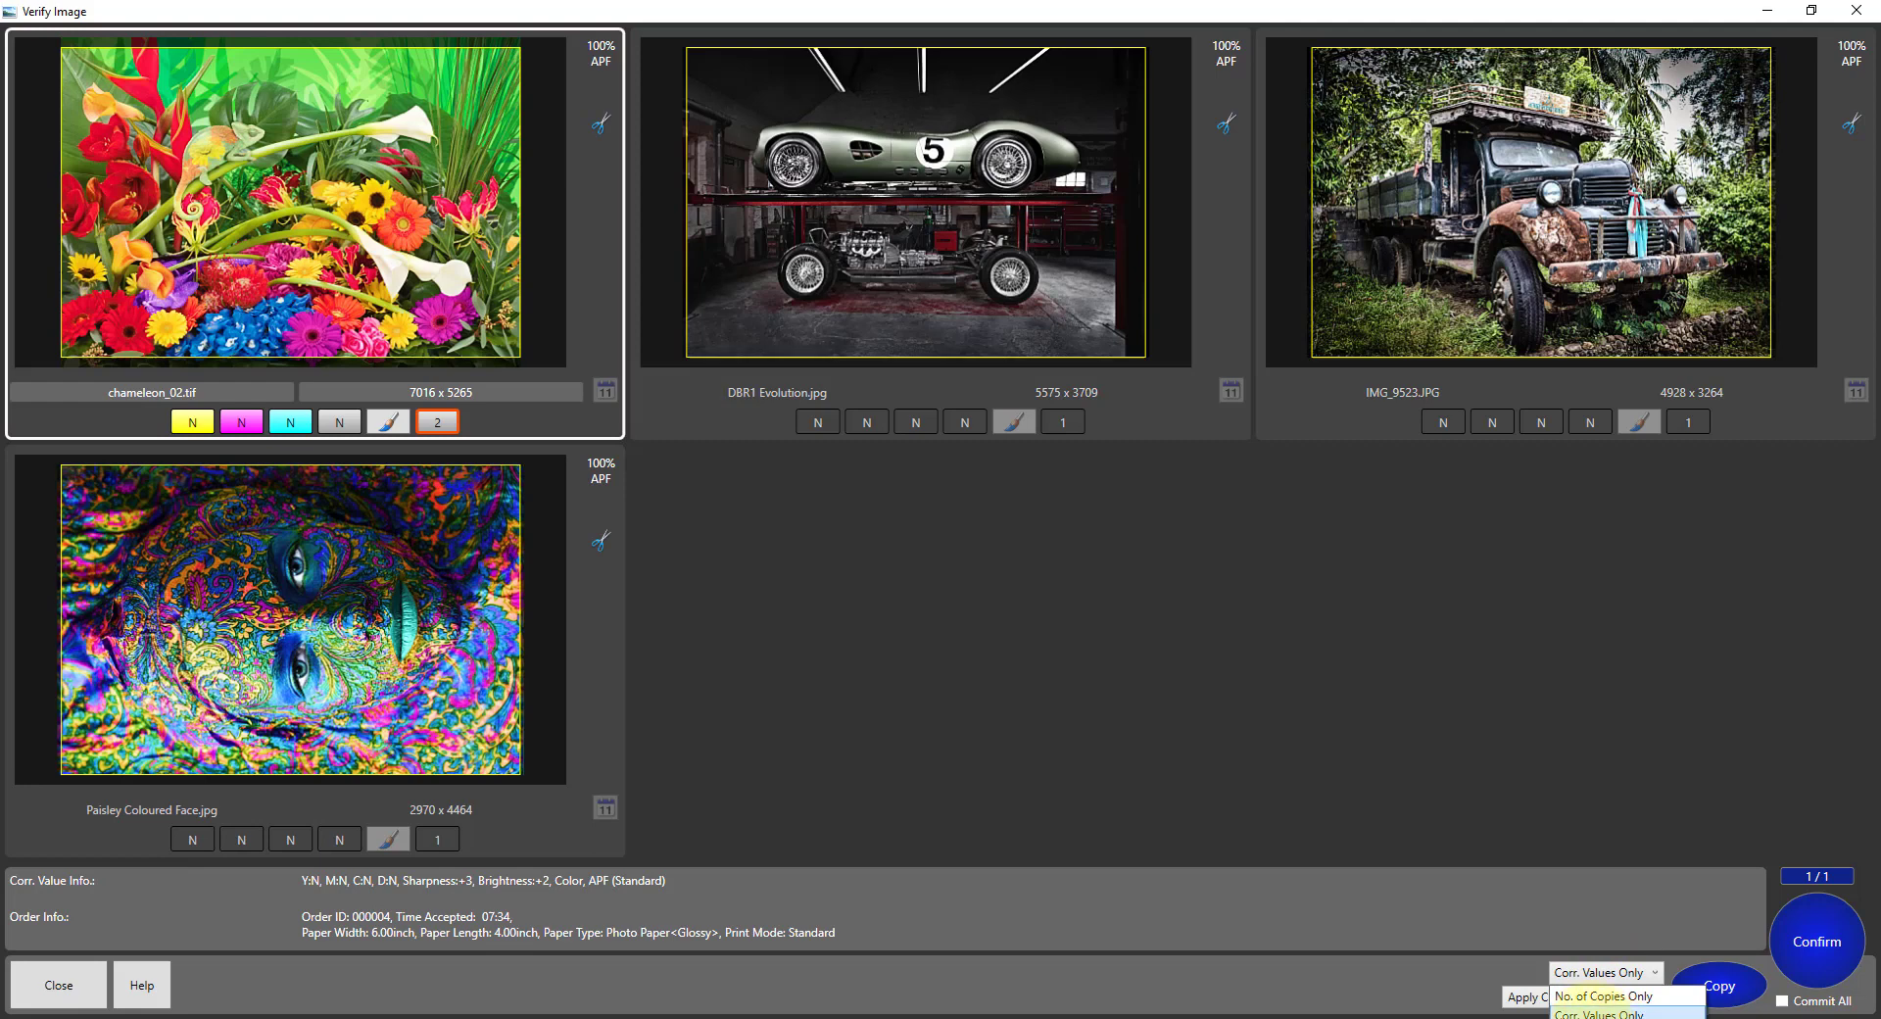
left_click(1610, 997)
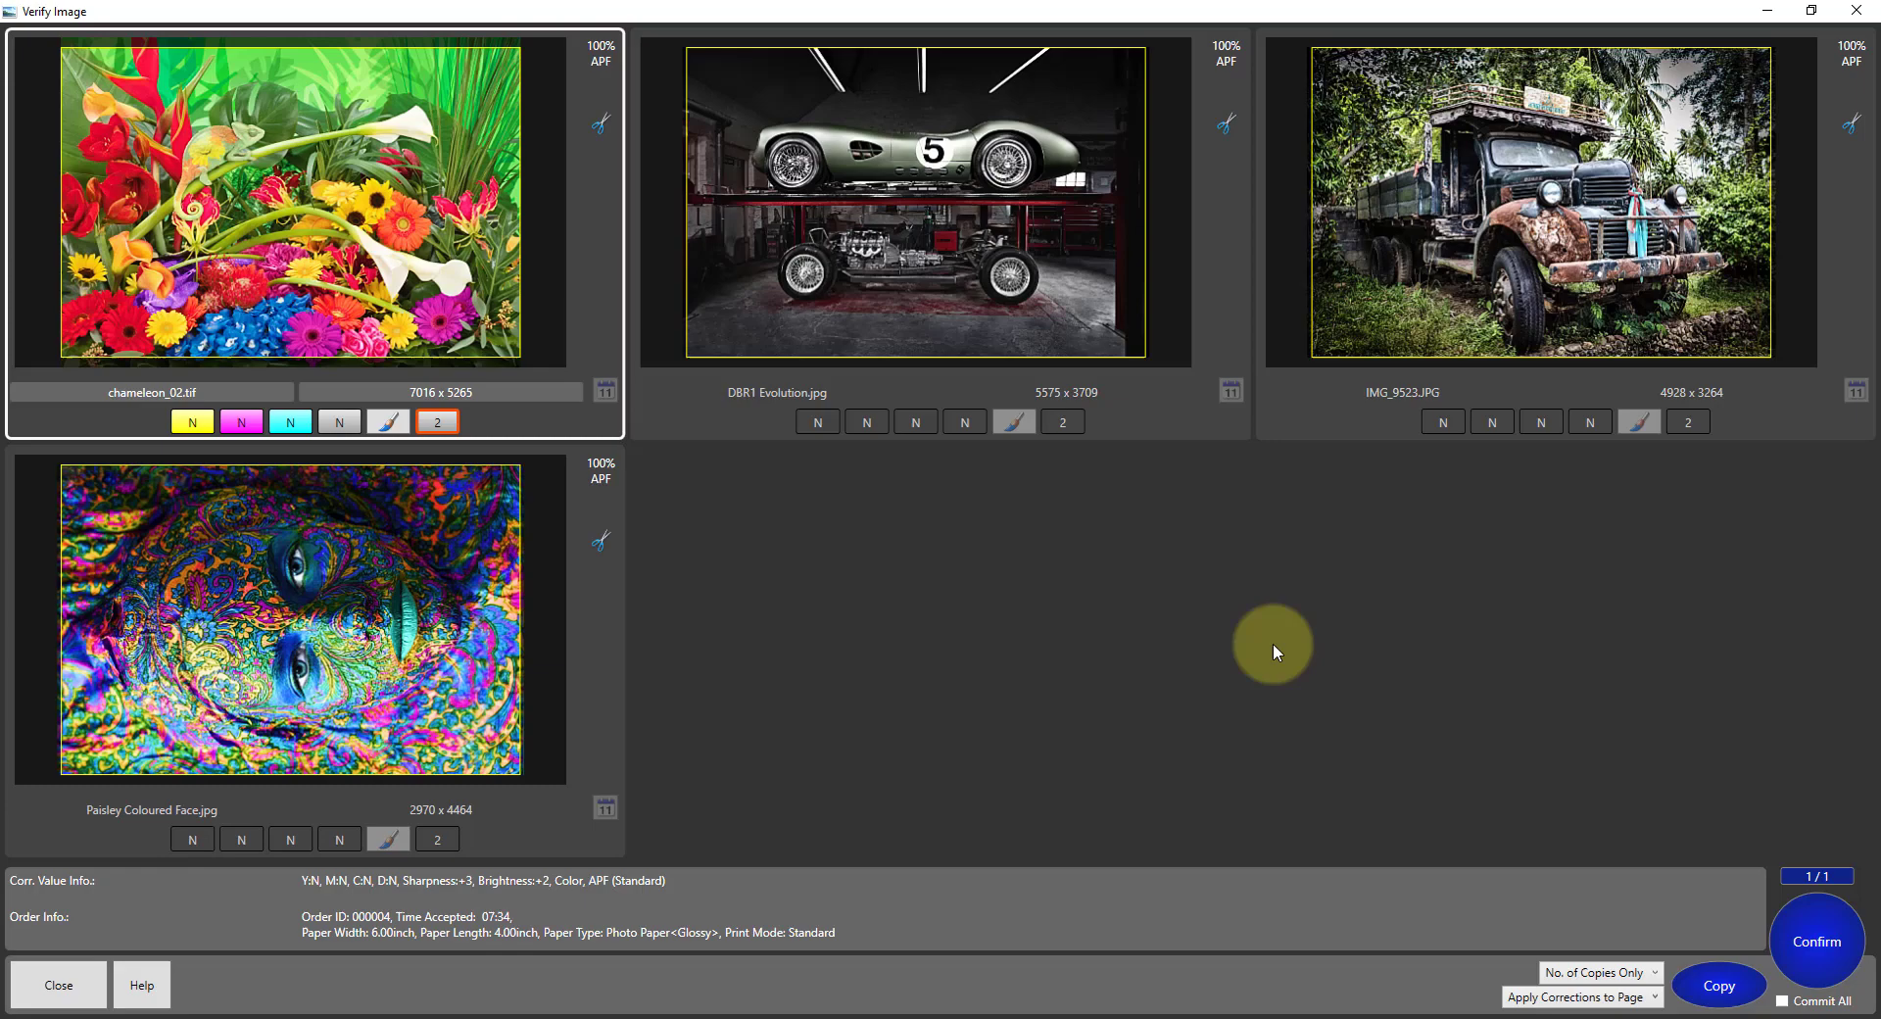
left_click(1820, 936)
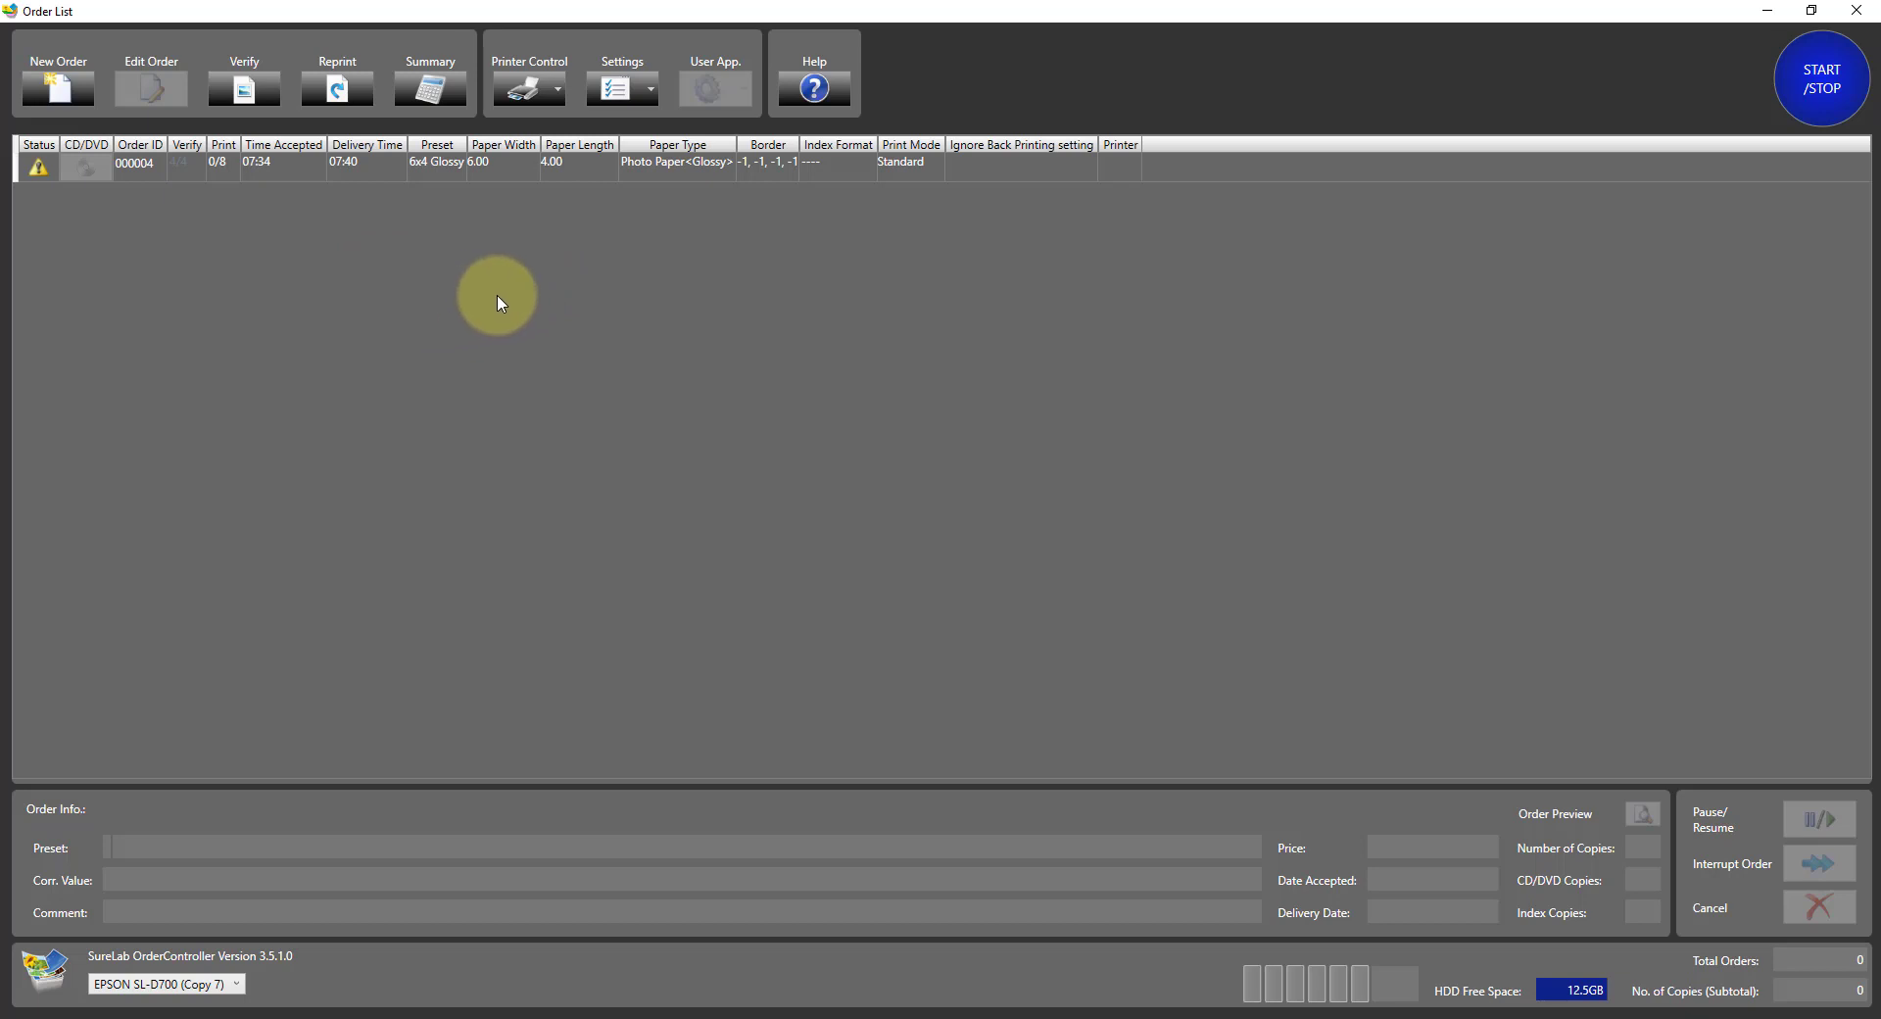
View the details of order 000004 and open the March 2021 sales Summary
left_click(498, 162)
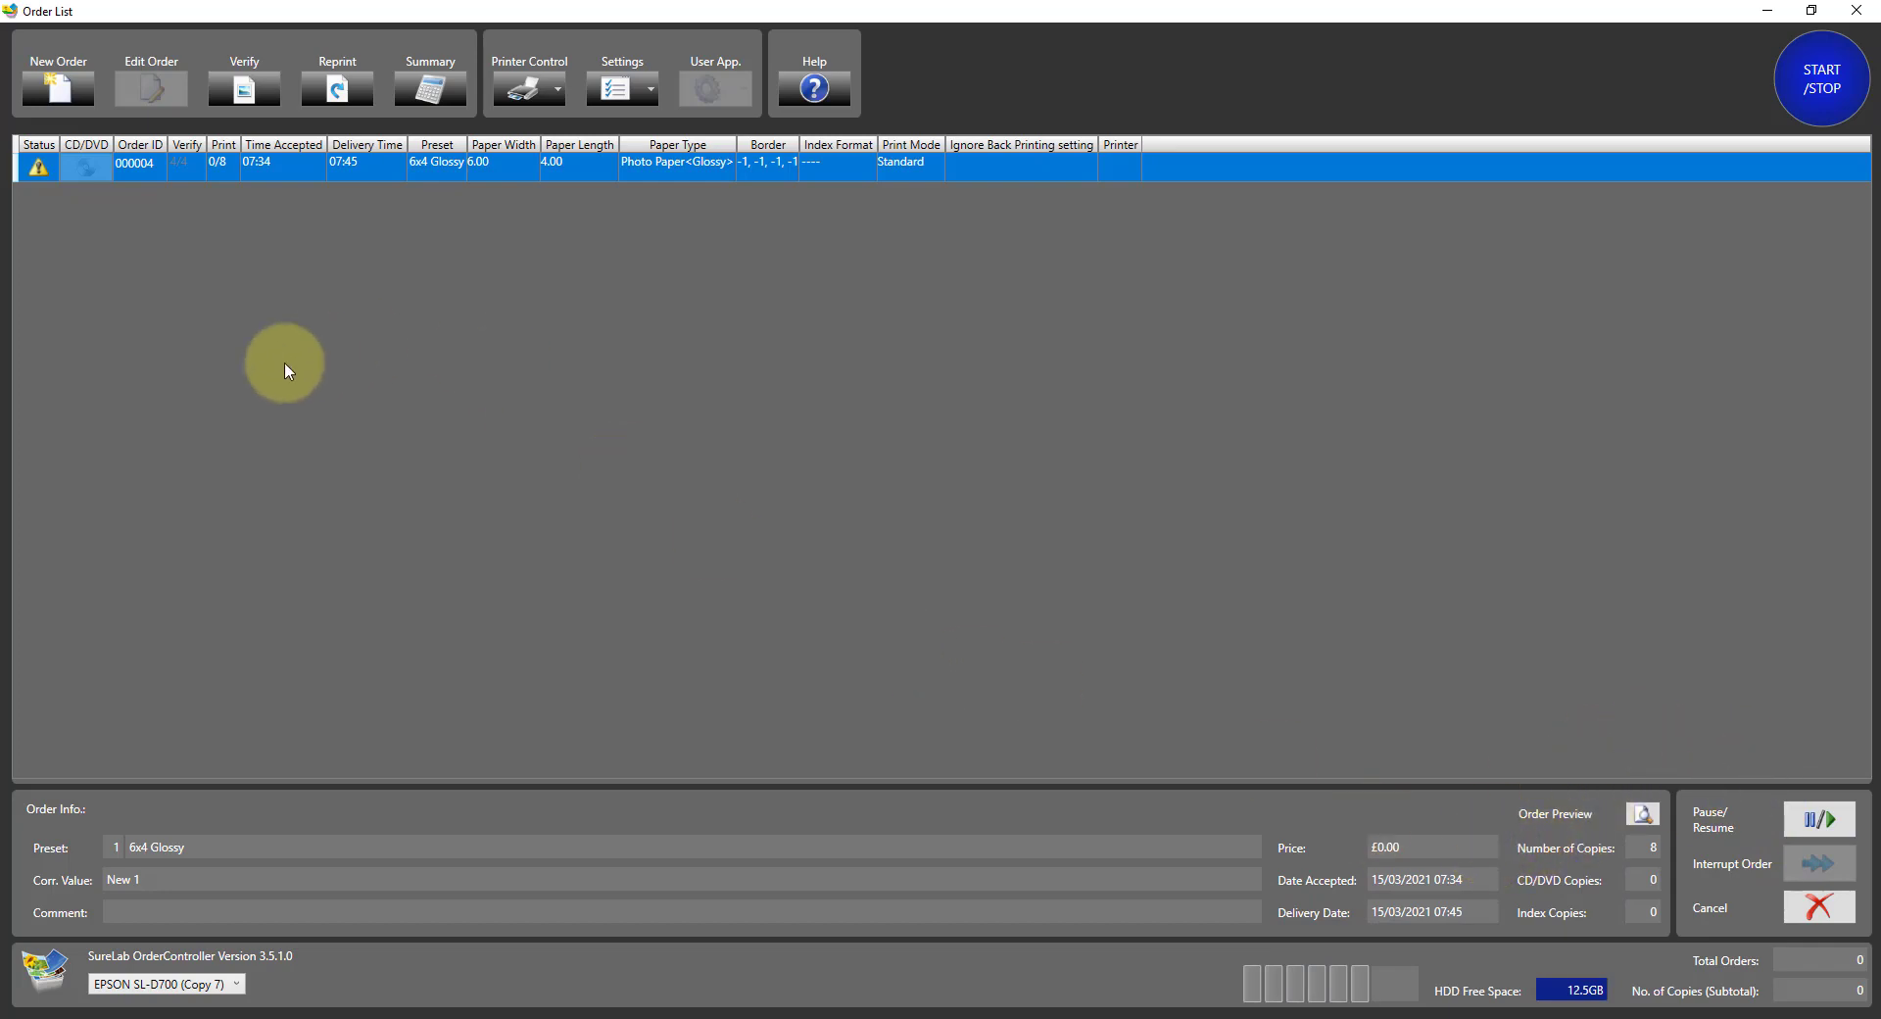
left_click(430, 88)
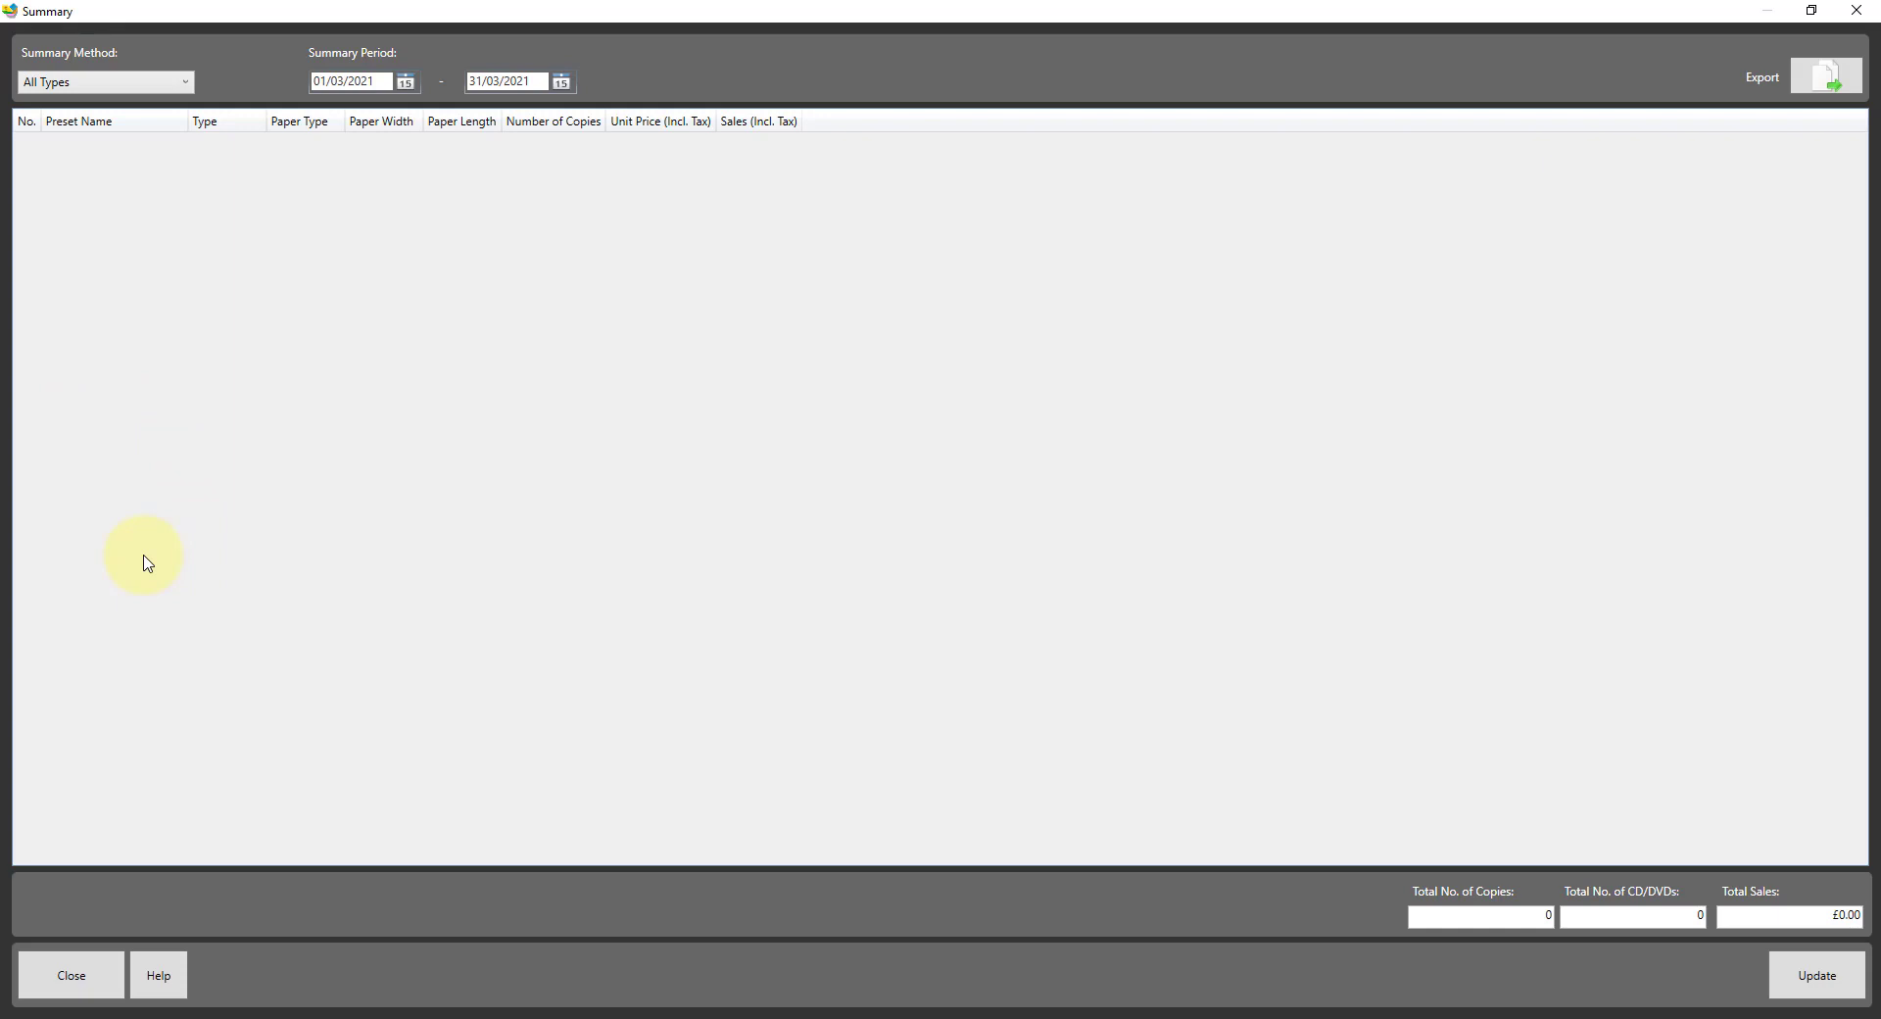
Close the Summary and bring up the Printer Control and Settings menus
left_click(88, 976)
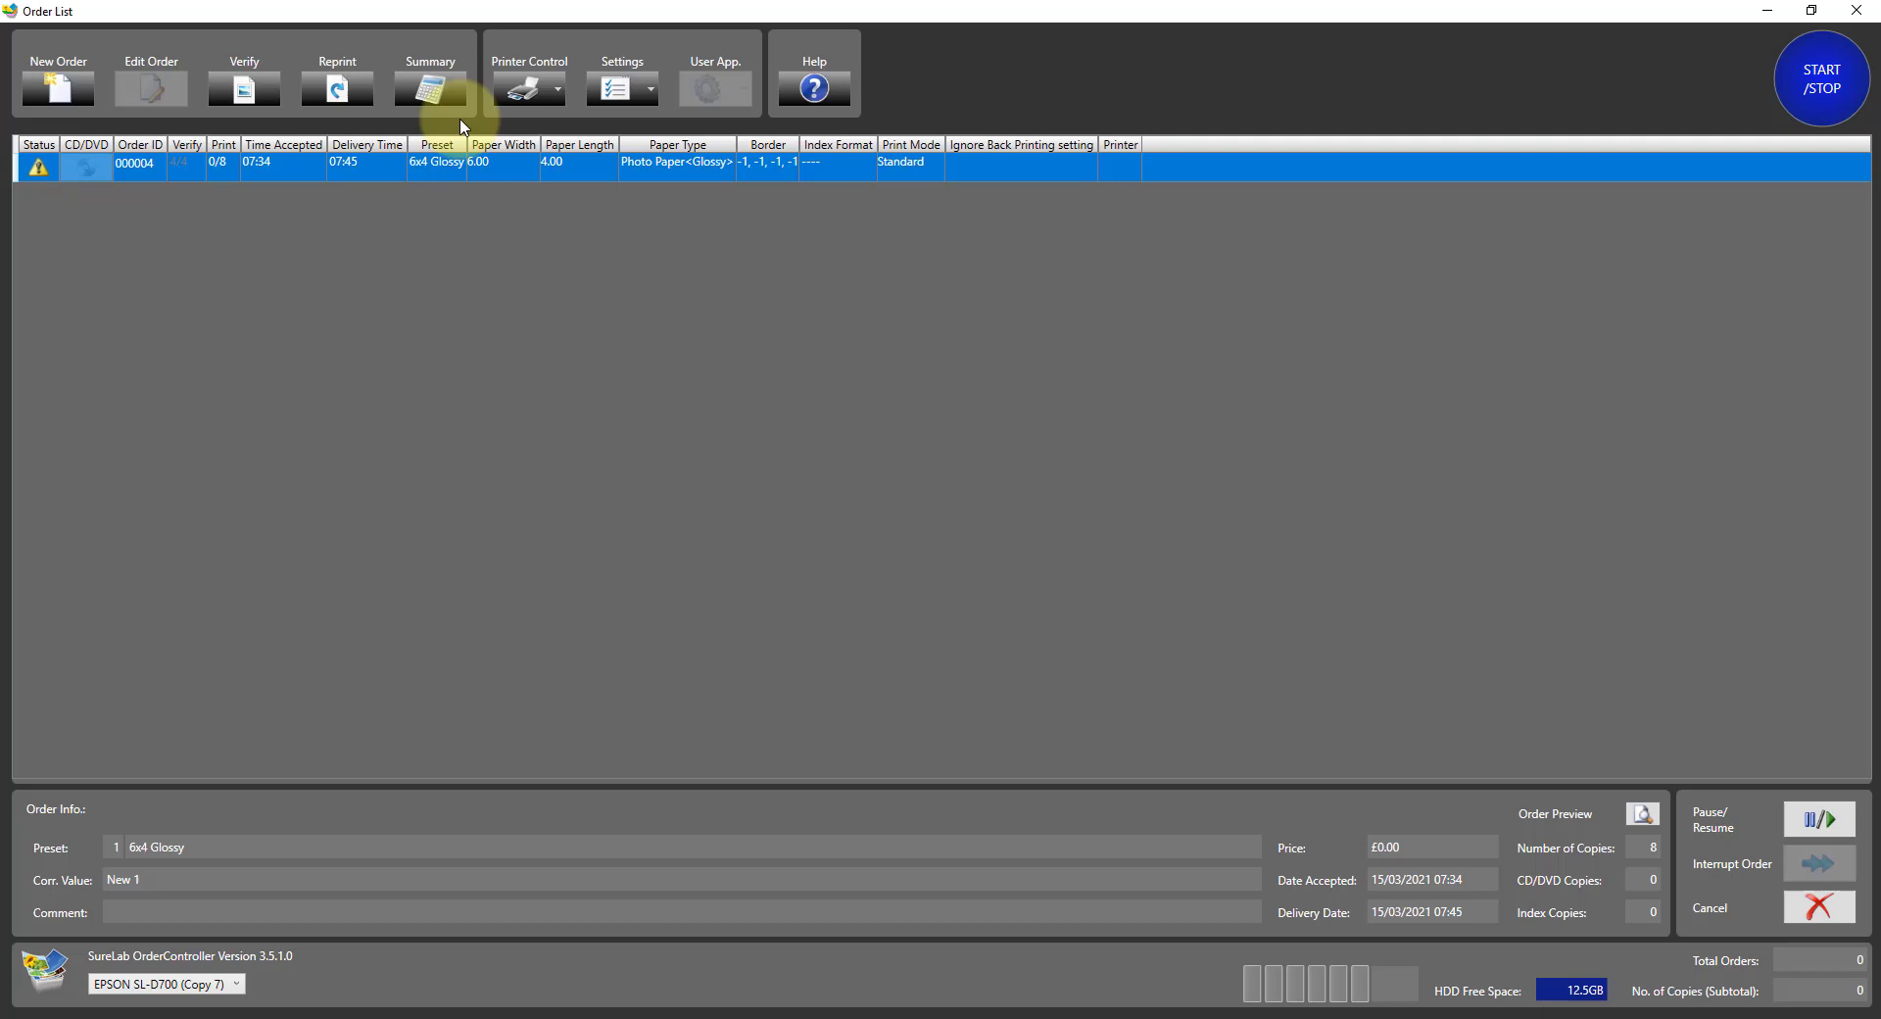
left_click(534, 95)
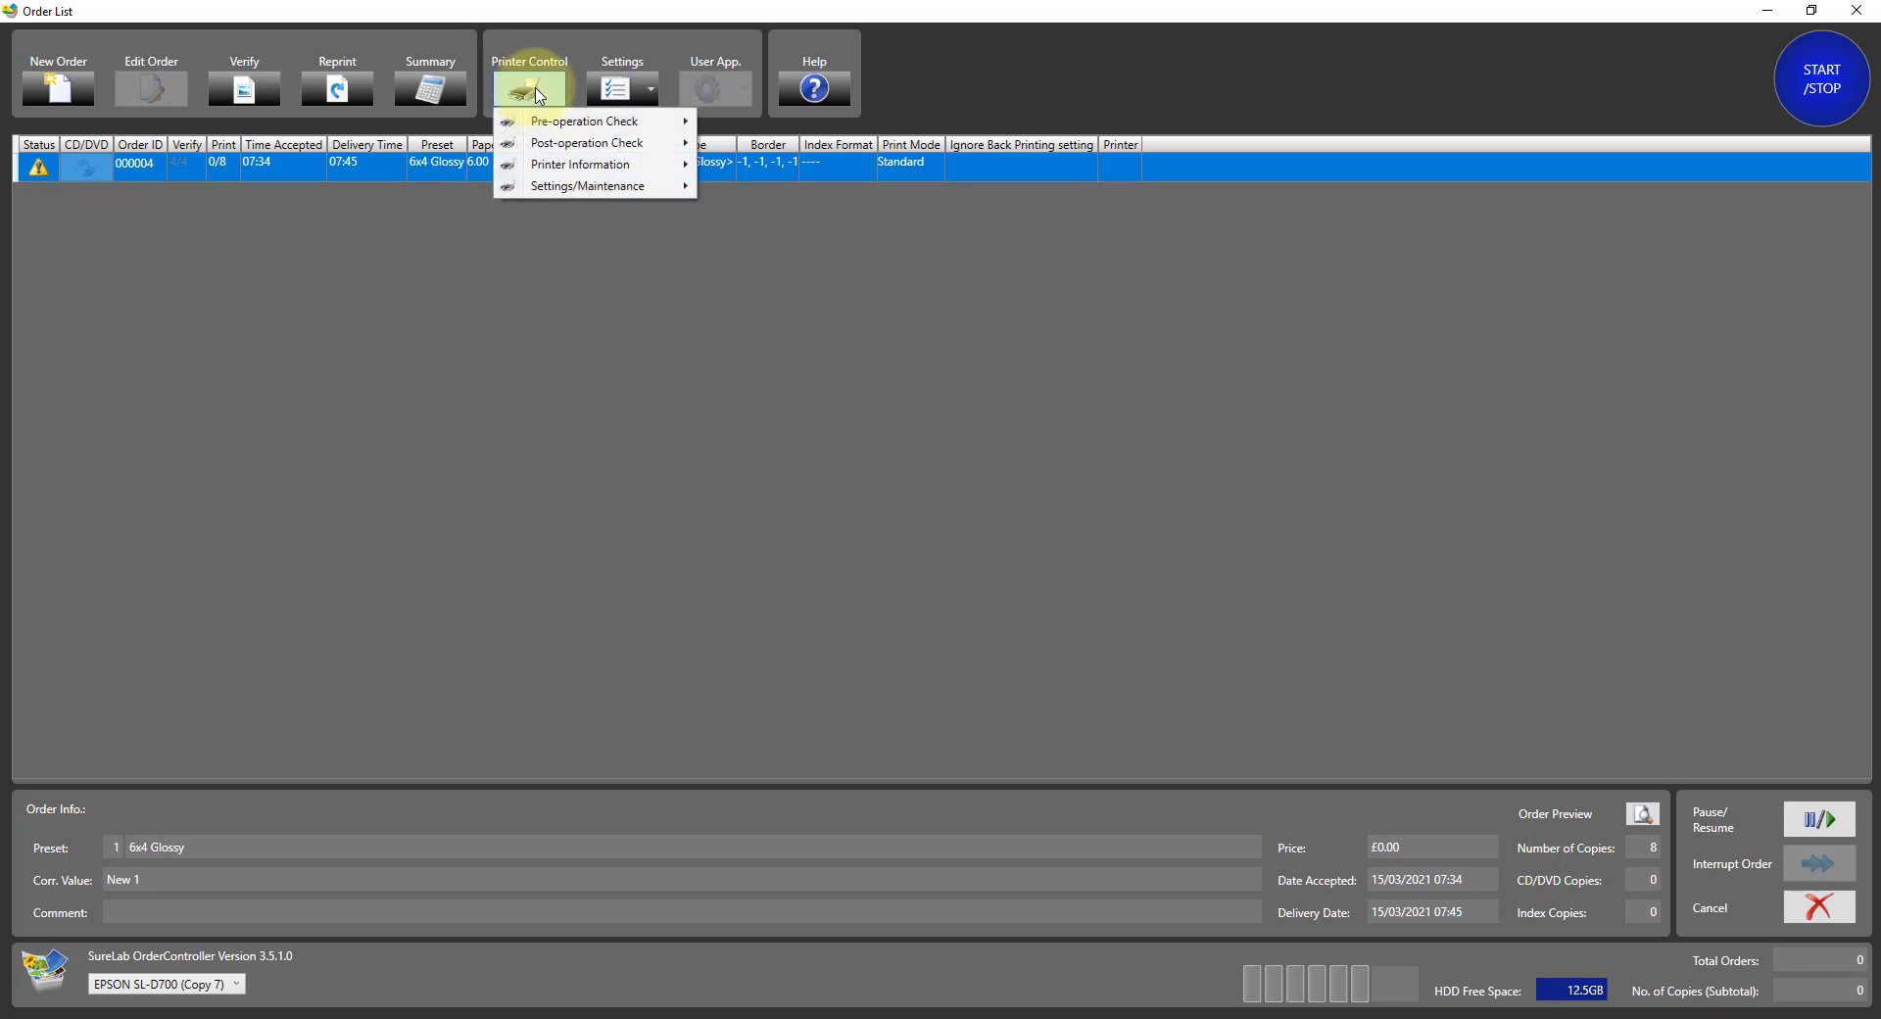
mouse_move(554, 127)
left_click(628, 96)
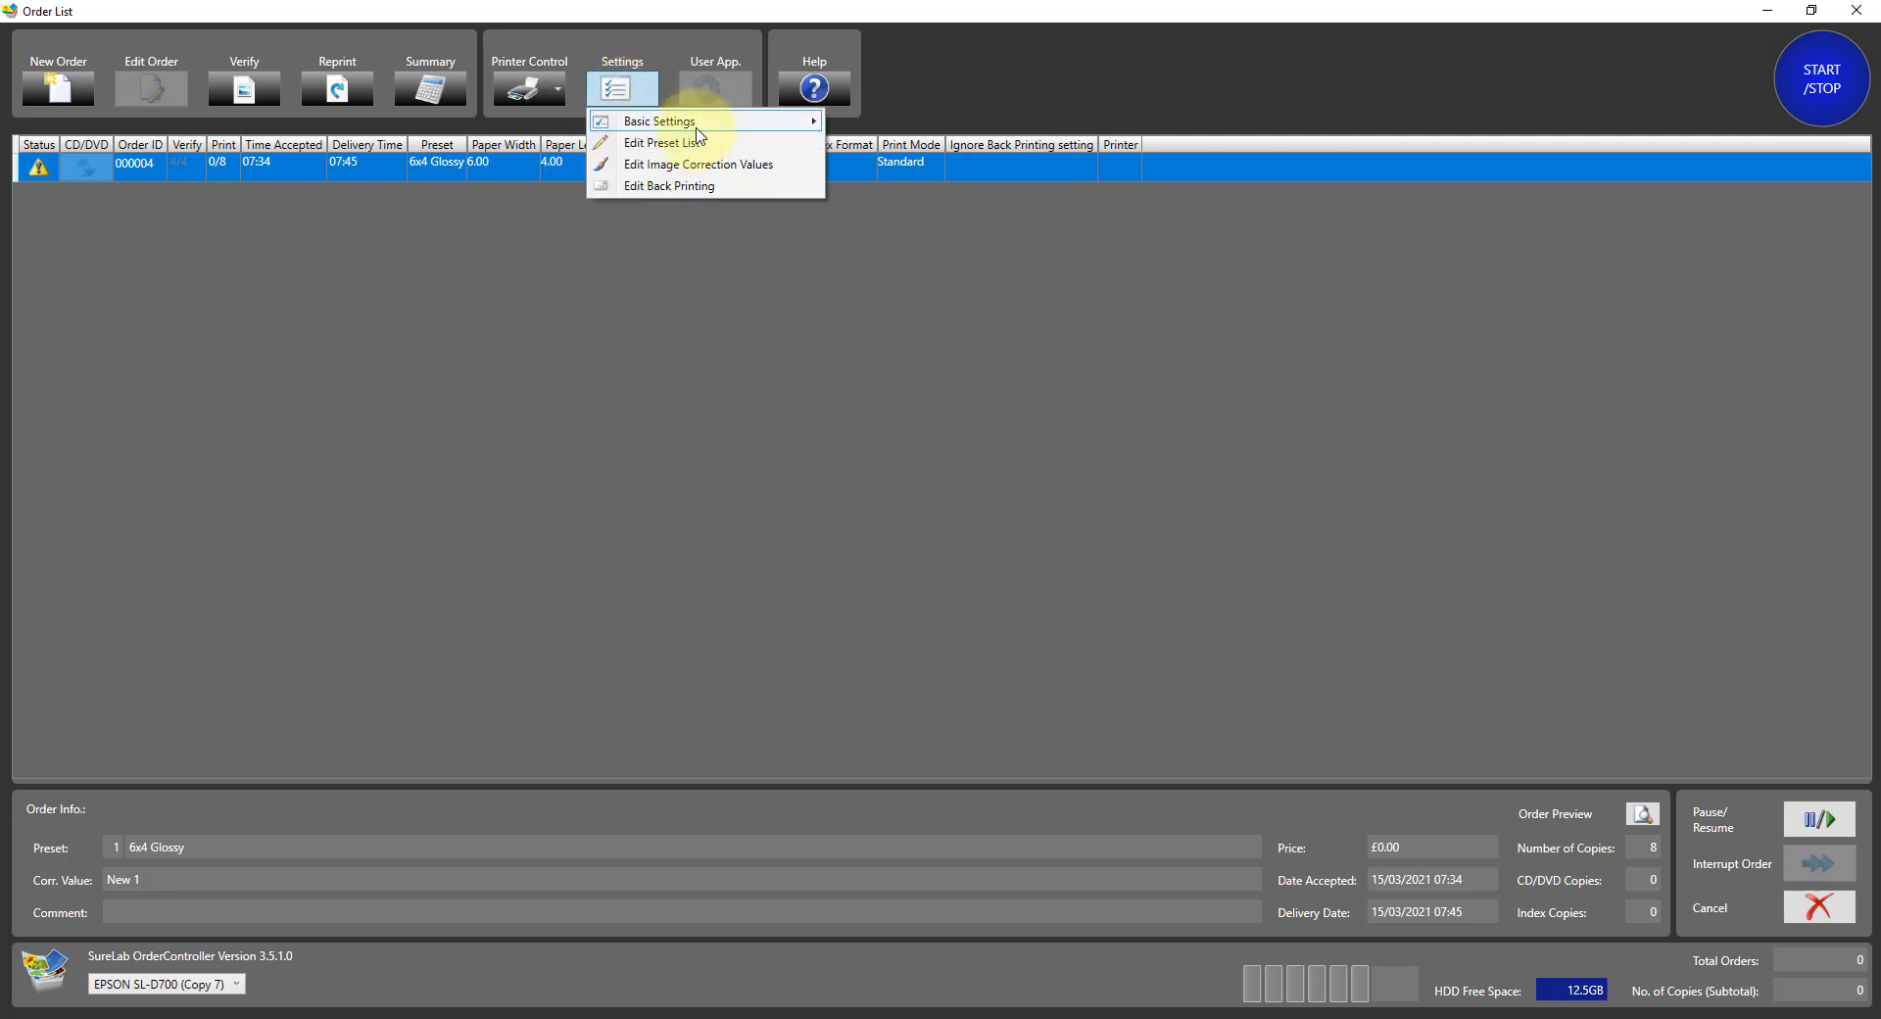
Open Basic Settings at Print Settings, keeping Processing Priority and a 1-day order save period
mouse_move(798, 119)
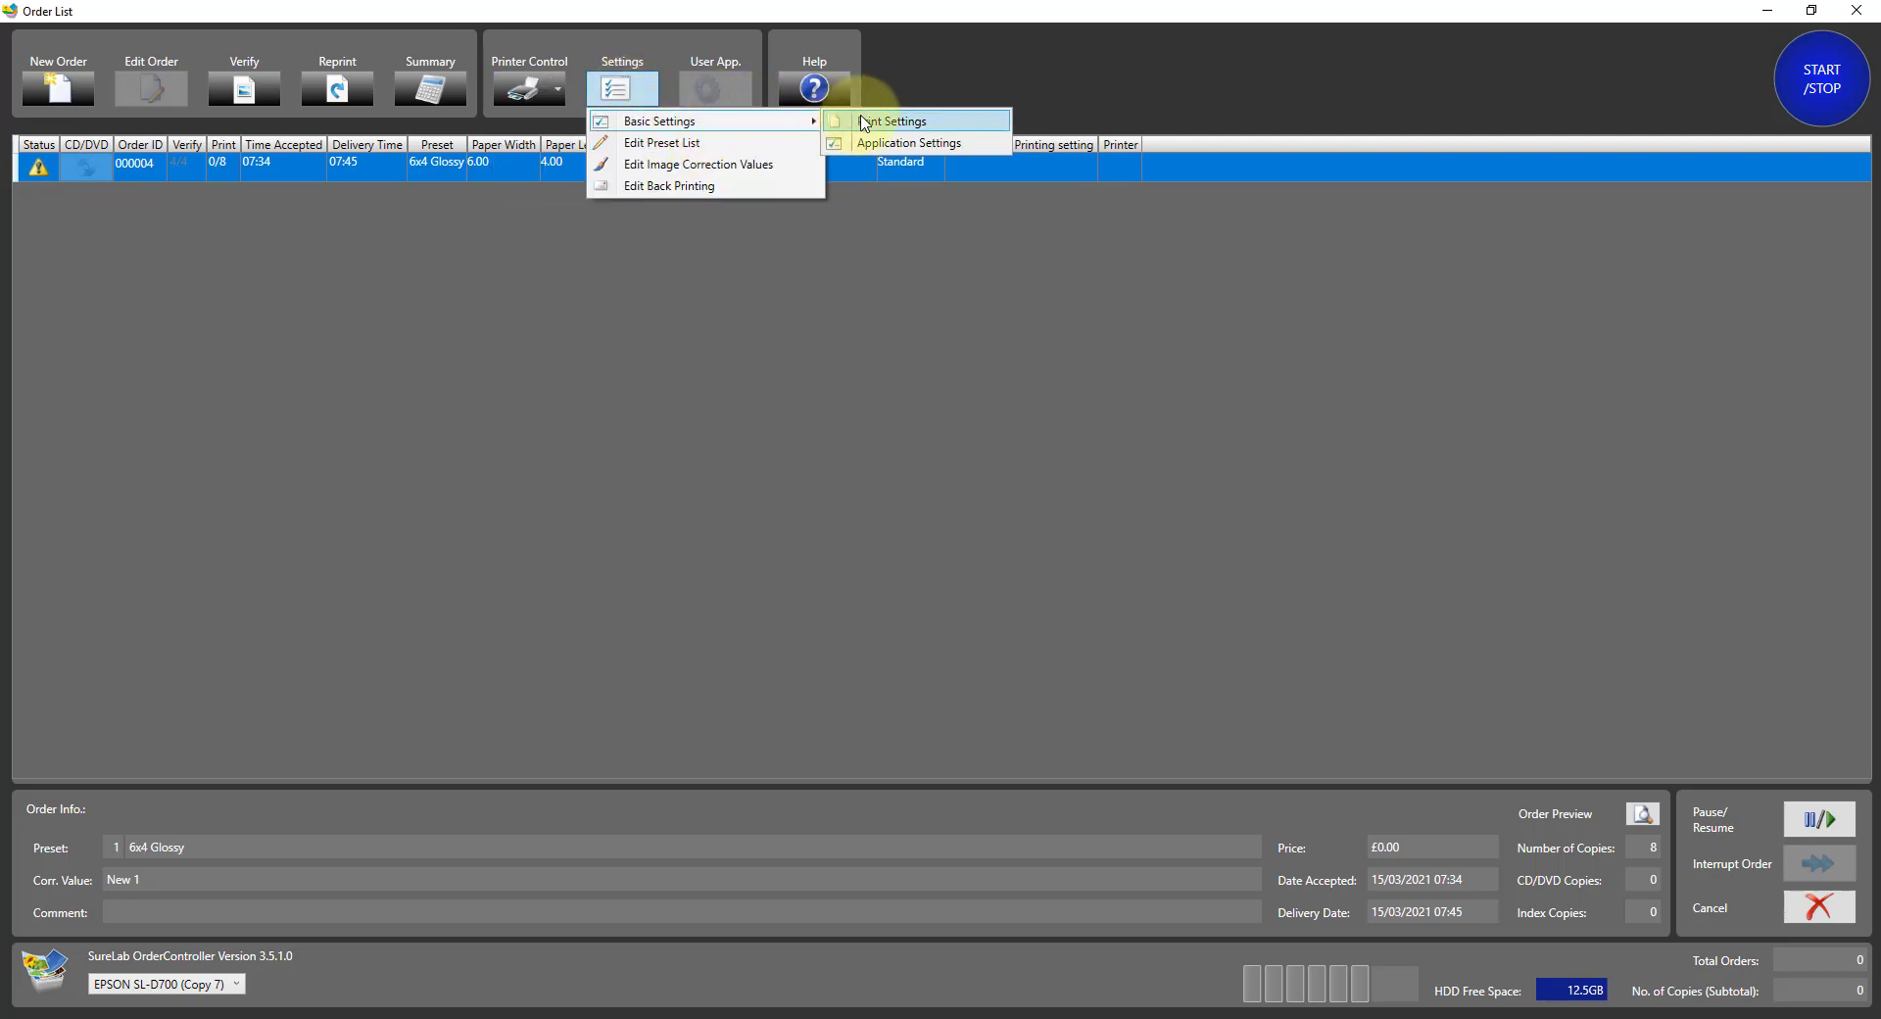
left_click(864, 121)
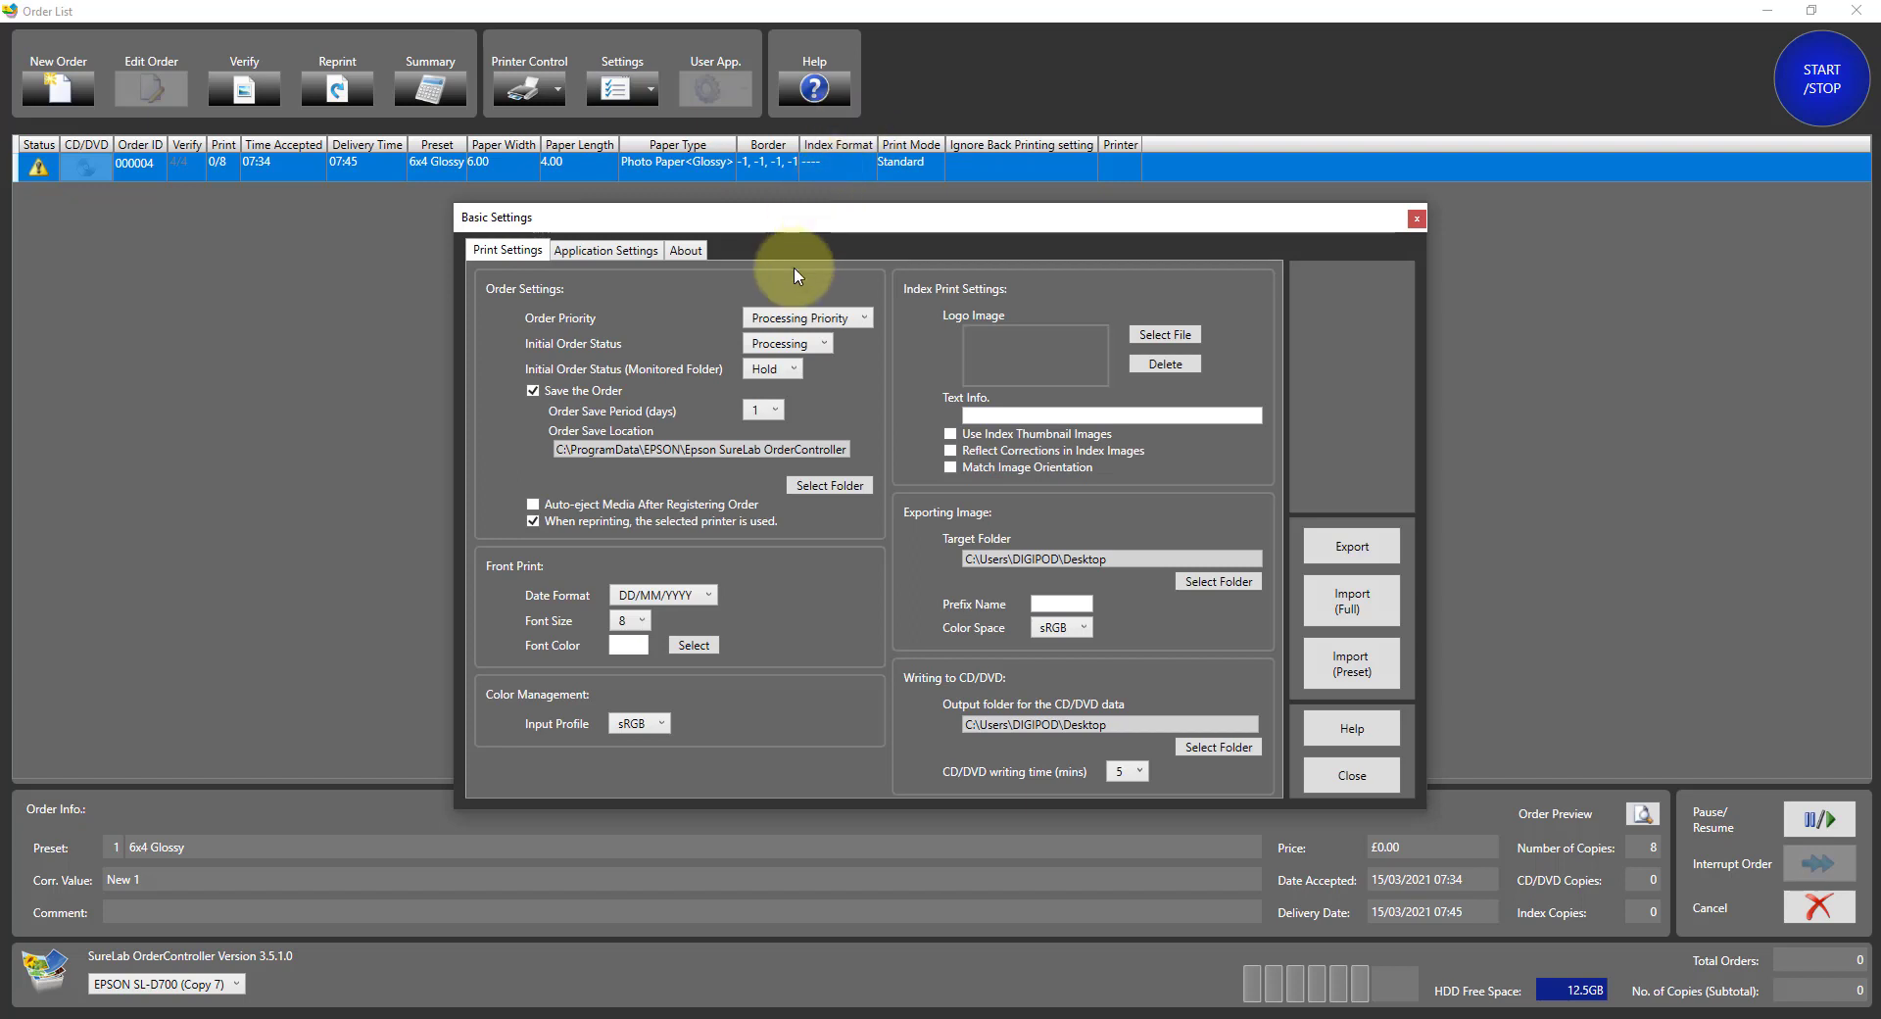
left_click(867, 320)
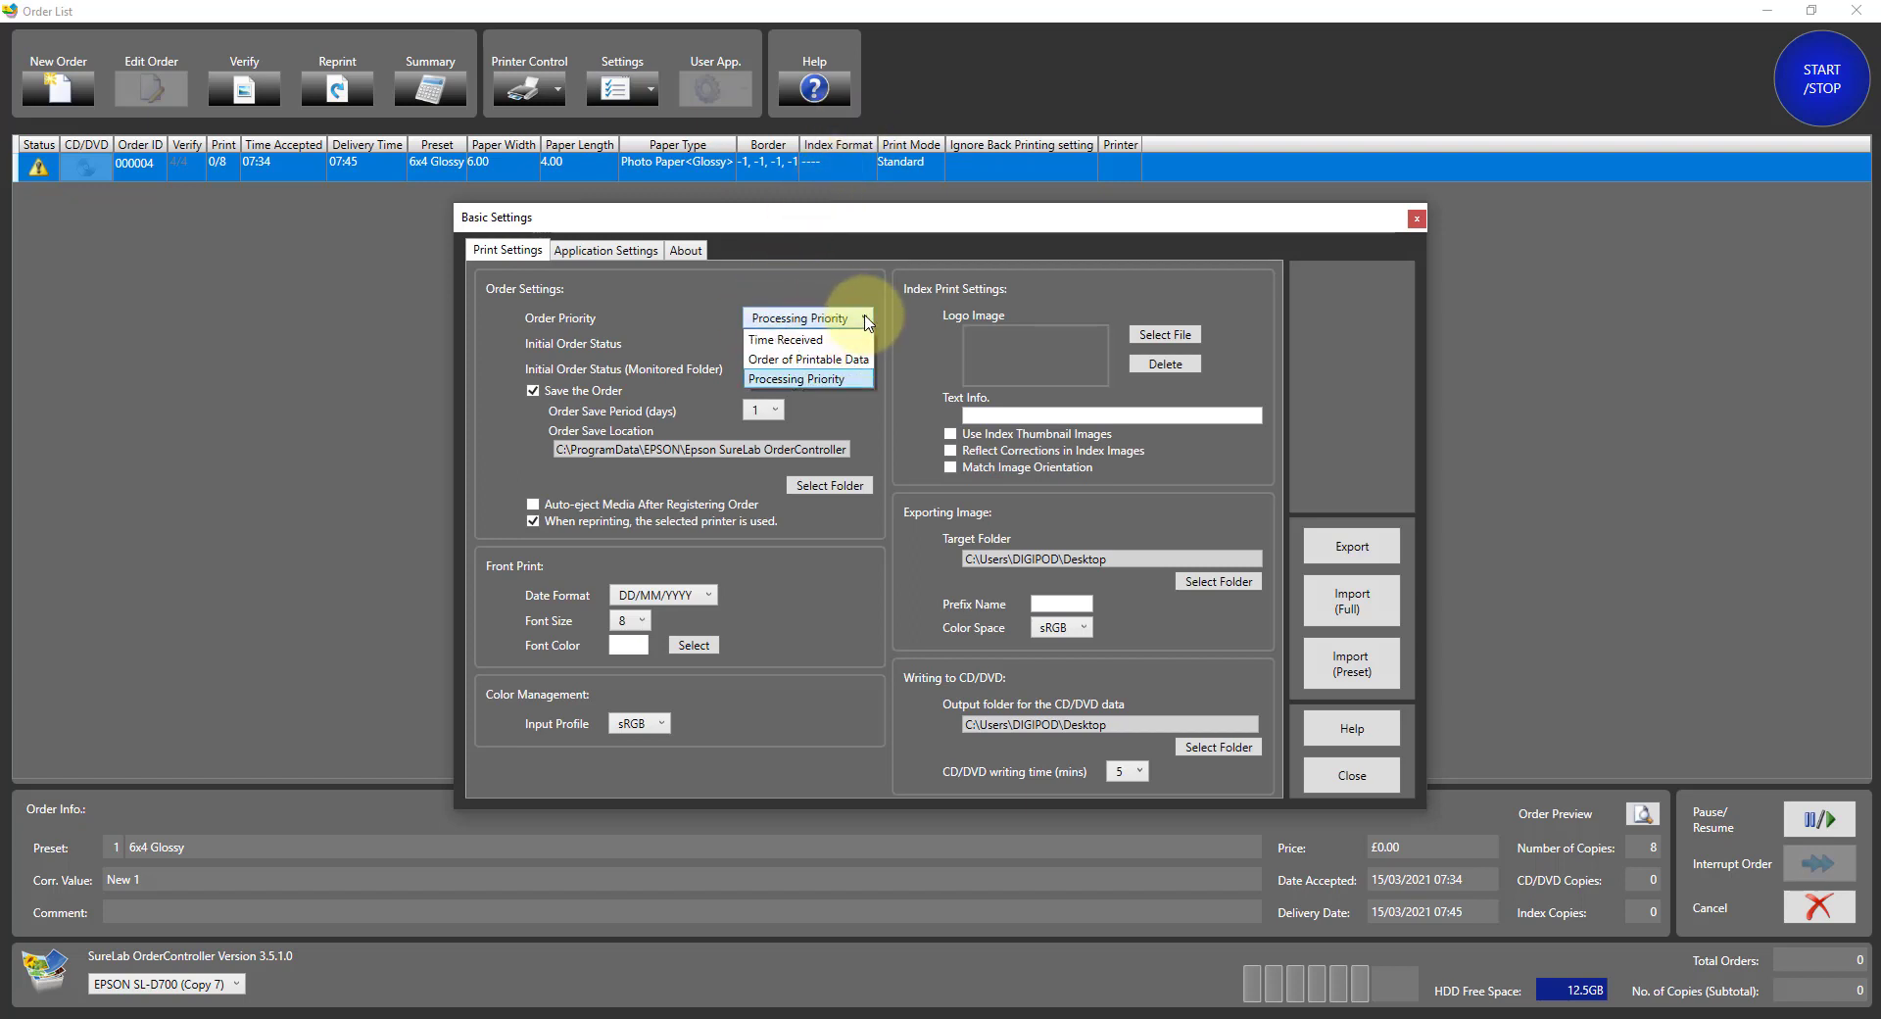
left_click(803, 381)
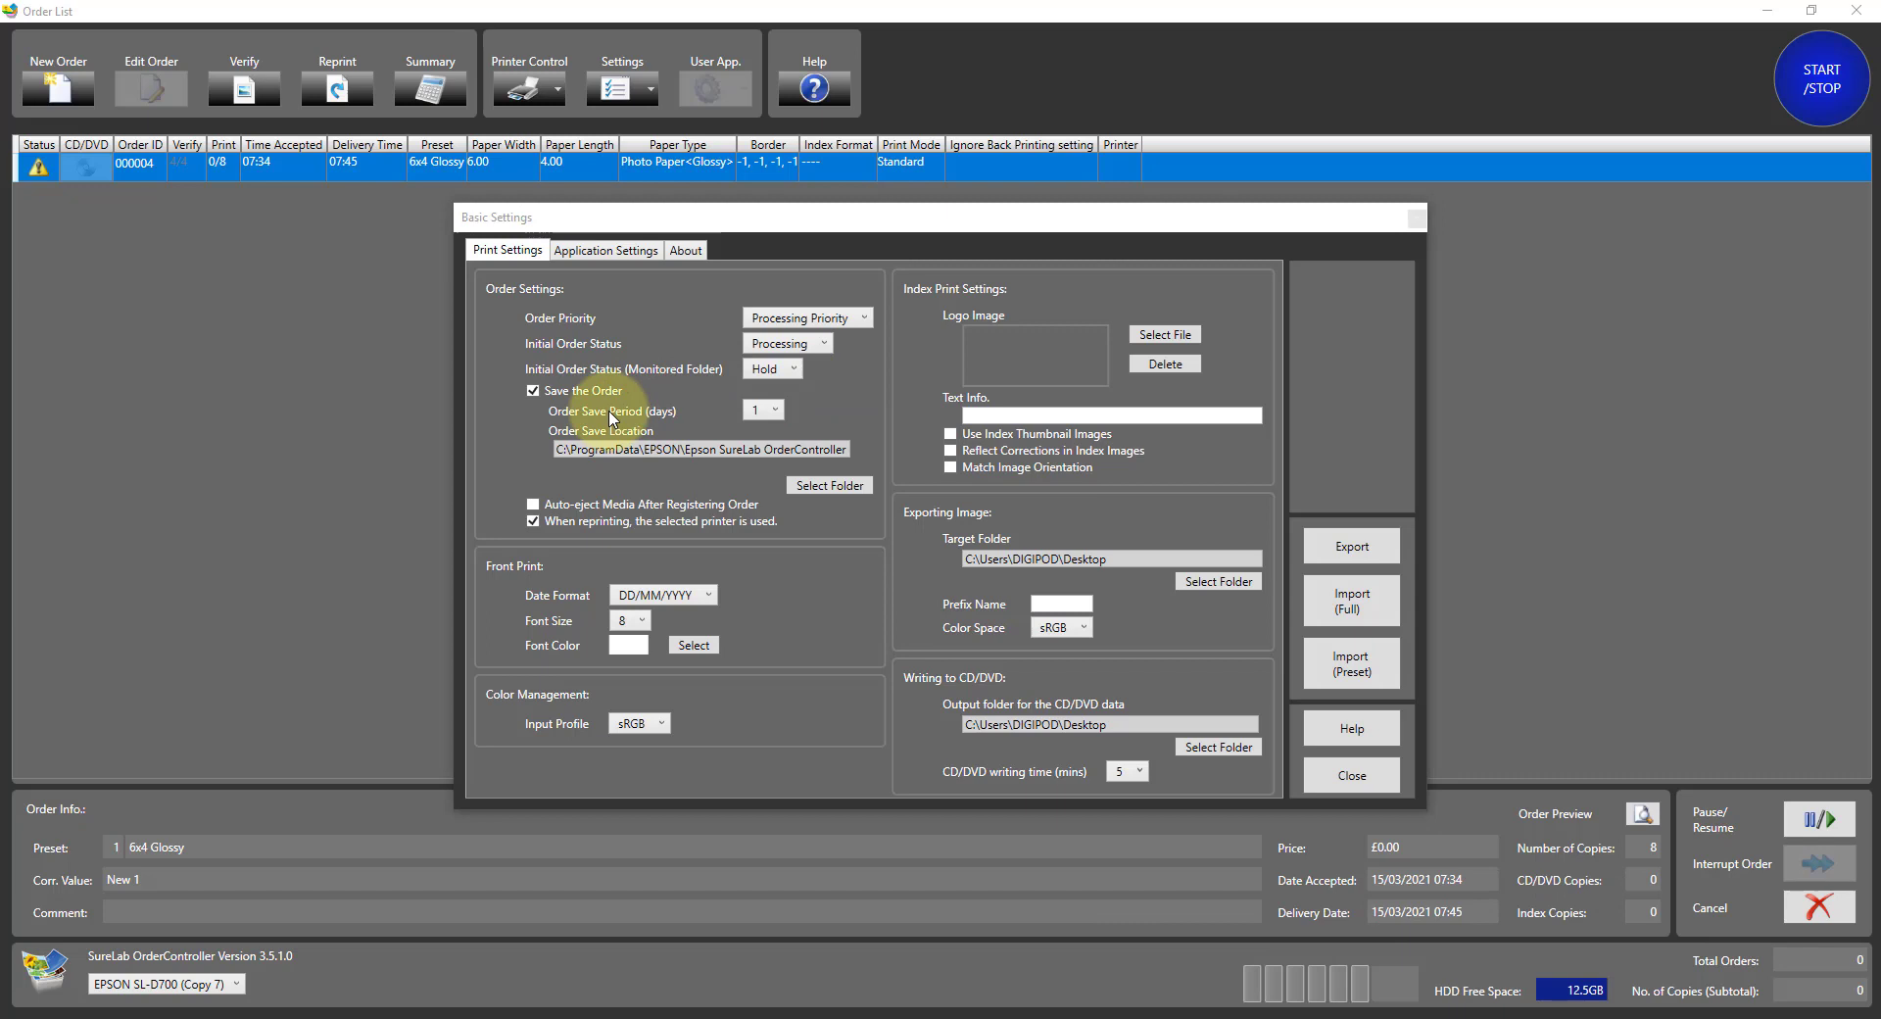
left_click(776, 411)
double_click(776, 411)
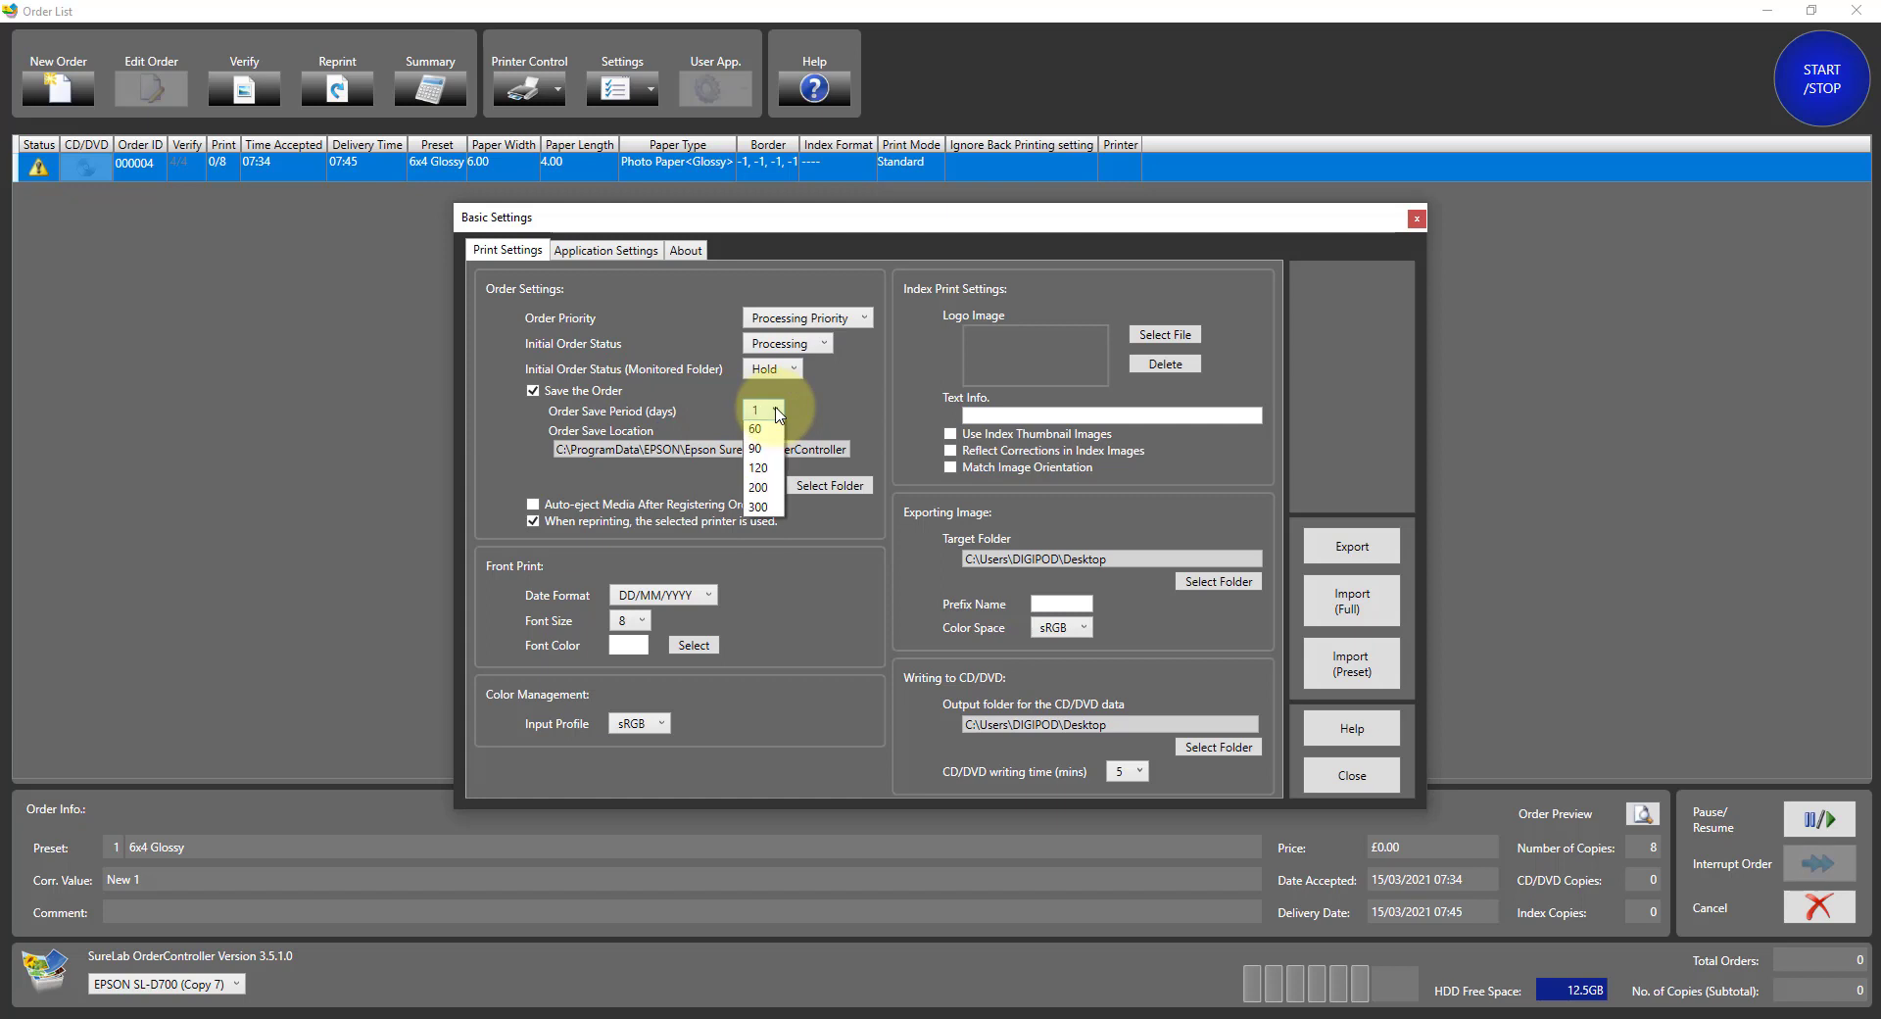
left_click(692, 416)
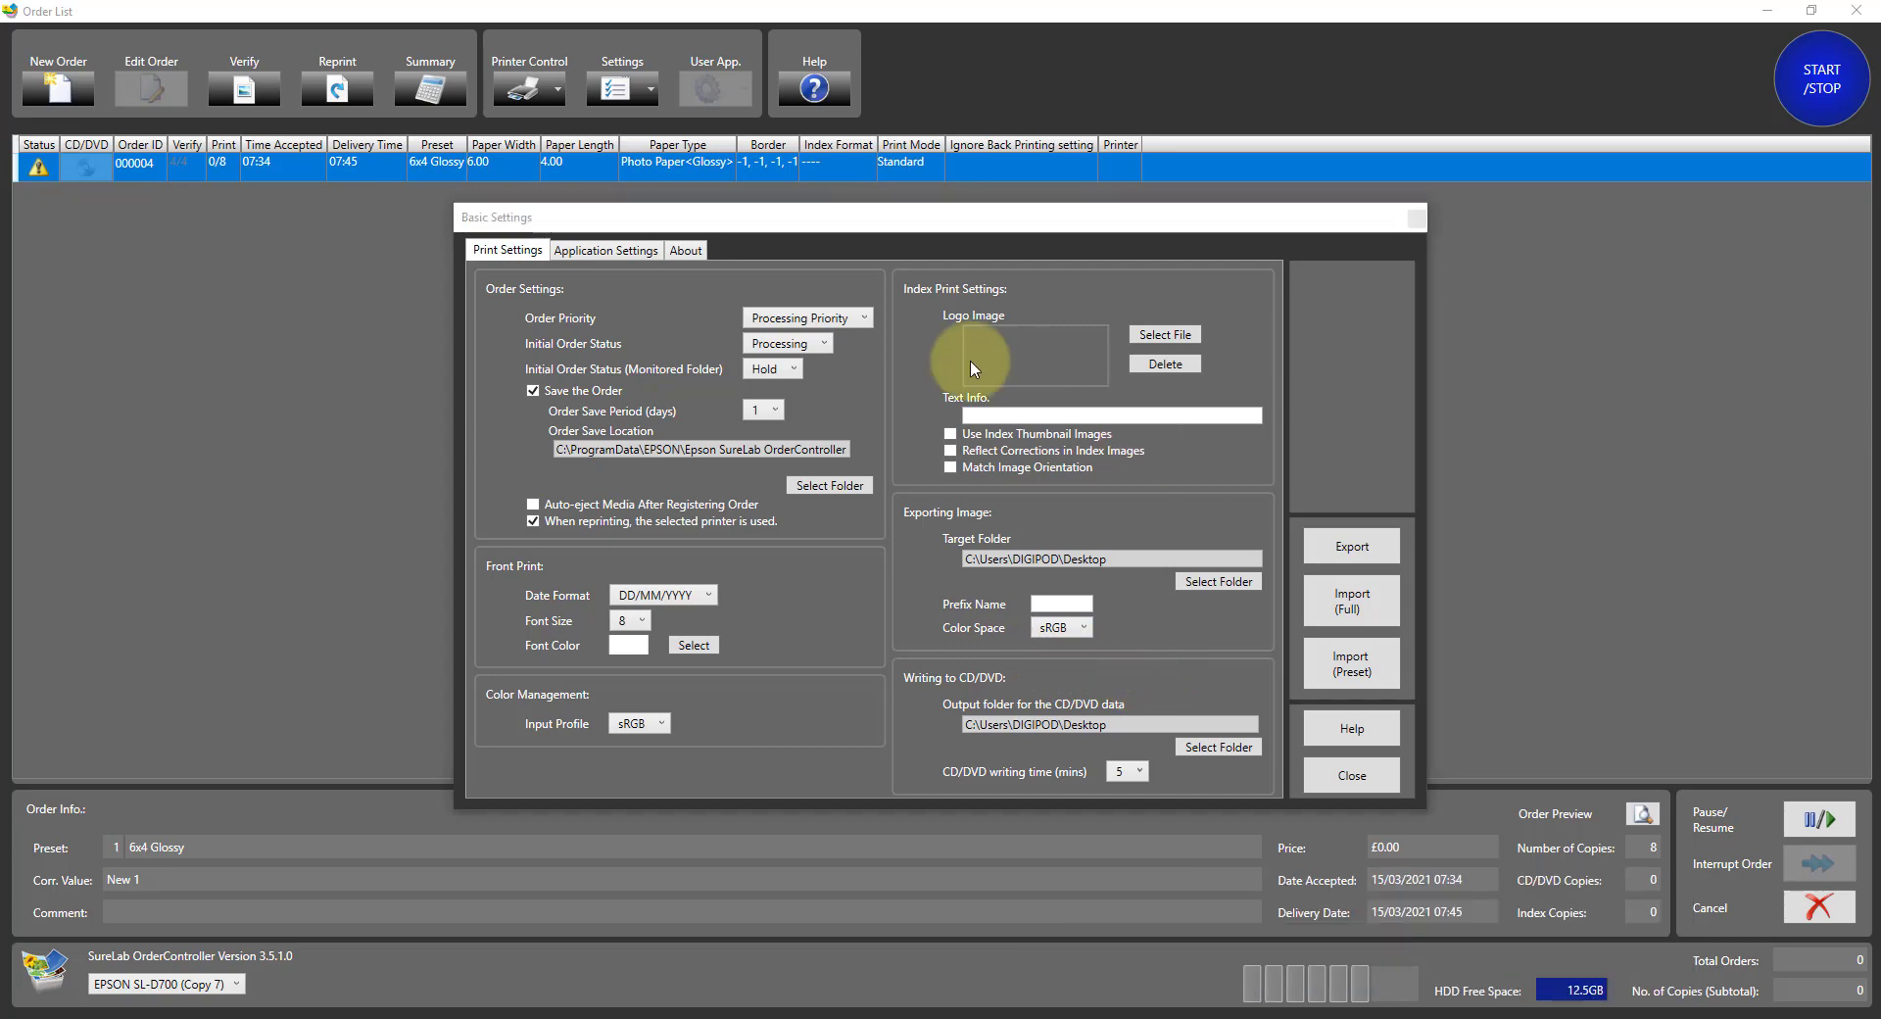
left_click(662, 261)
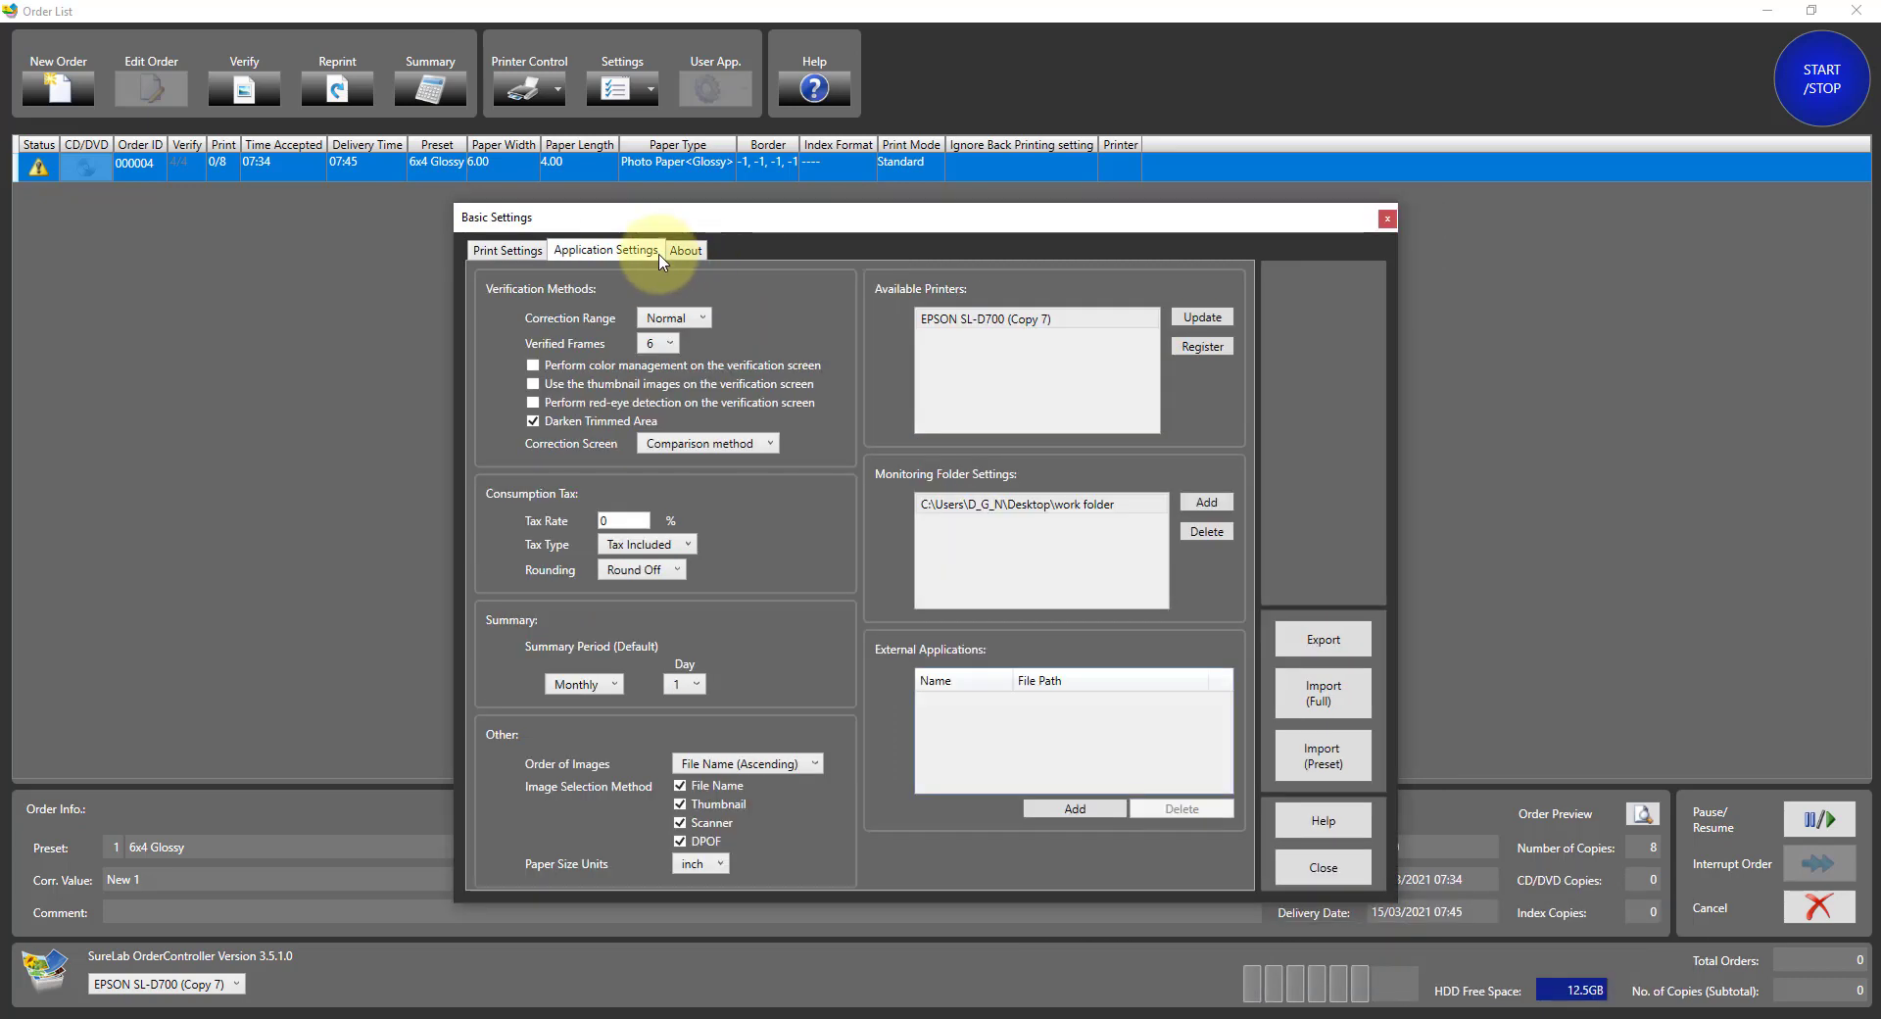
left_click(686, 321)
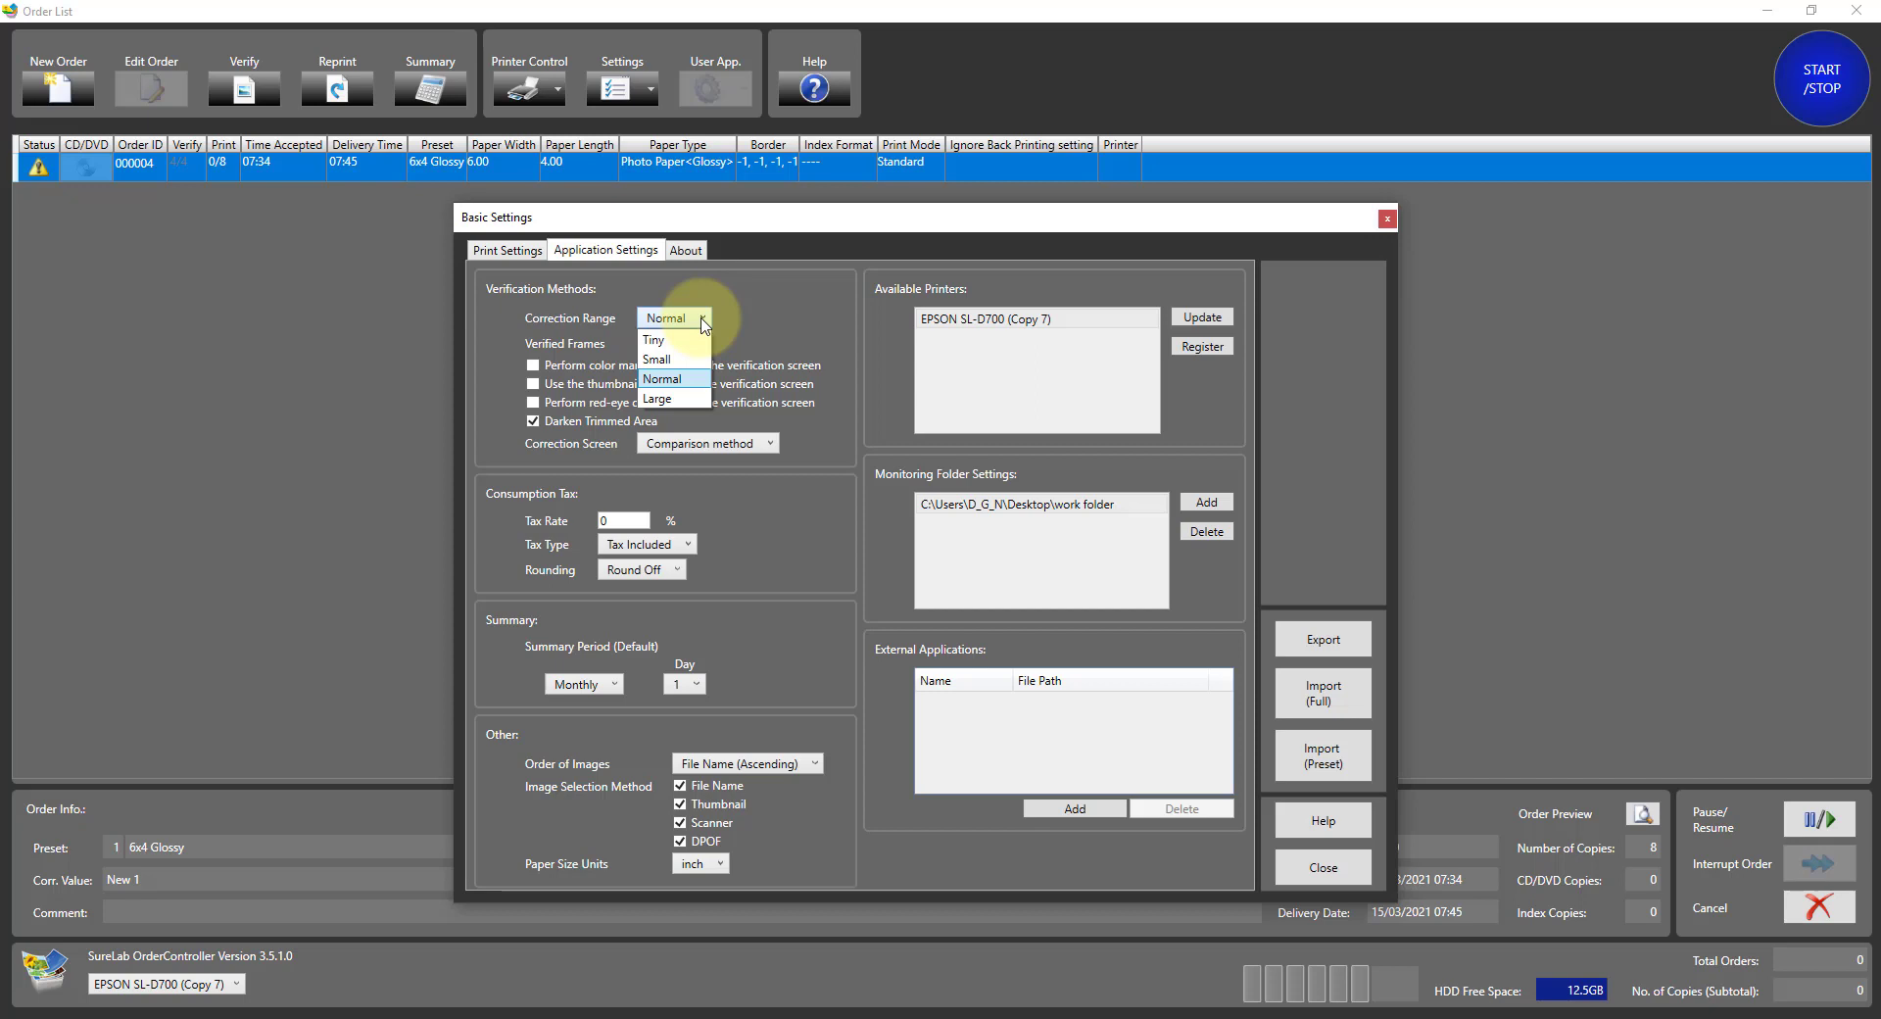
key("Up")
key("Up")
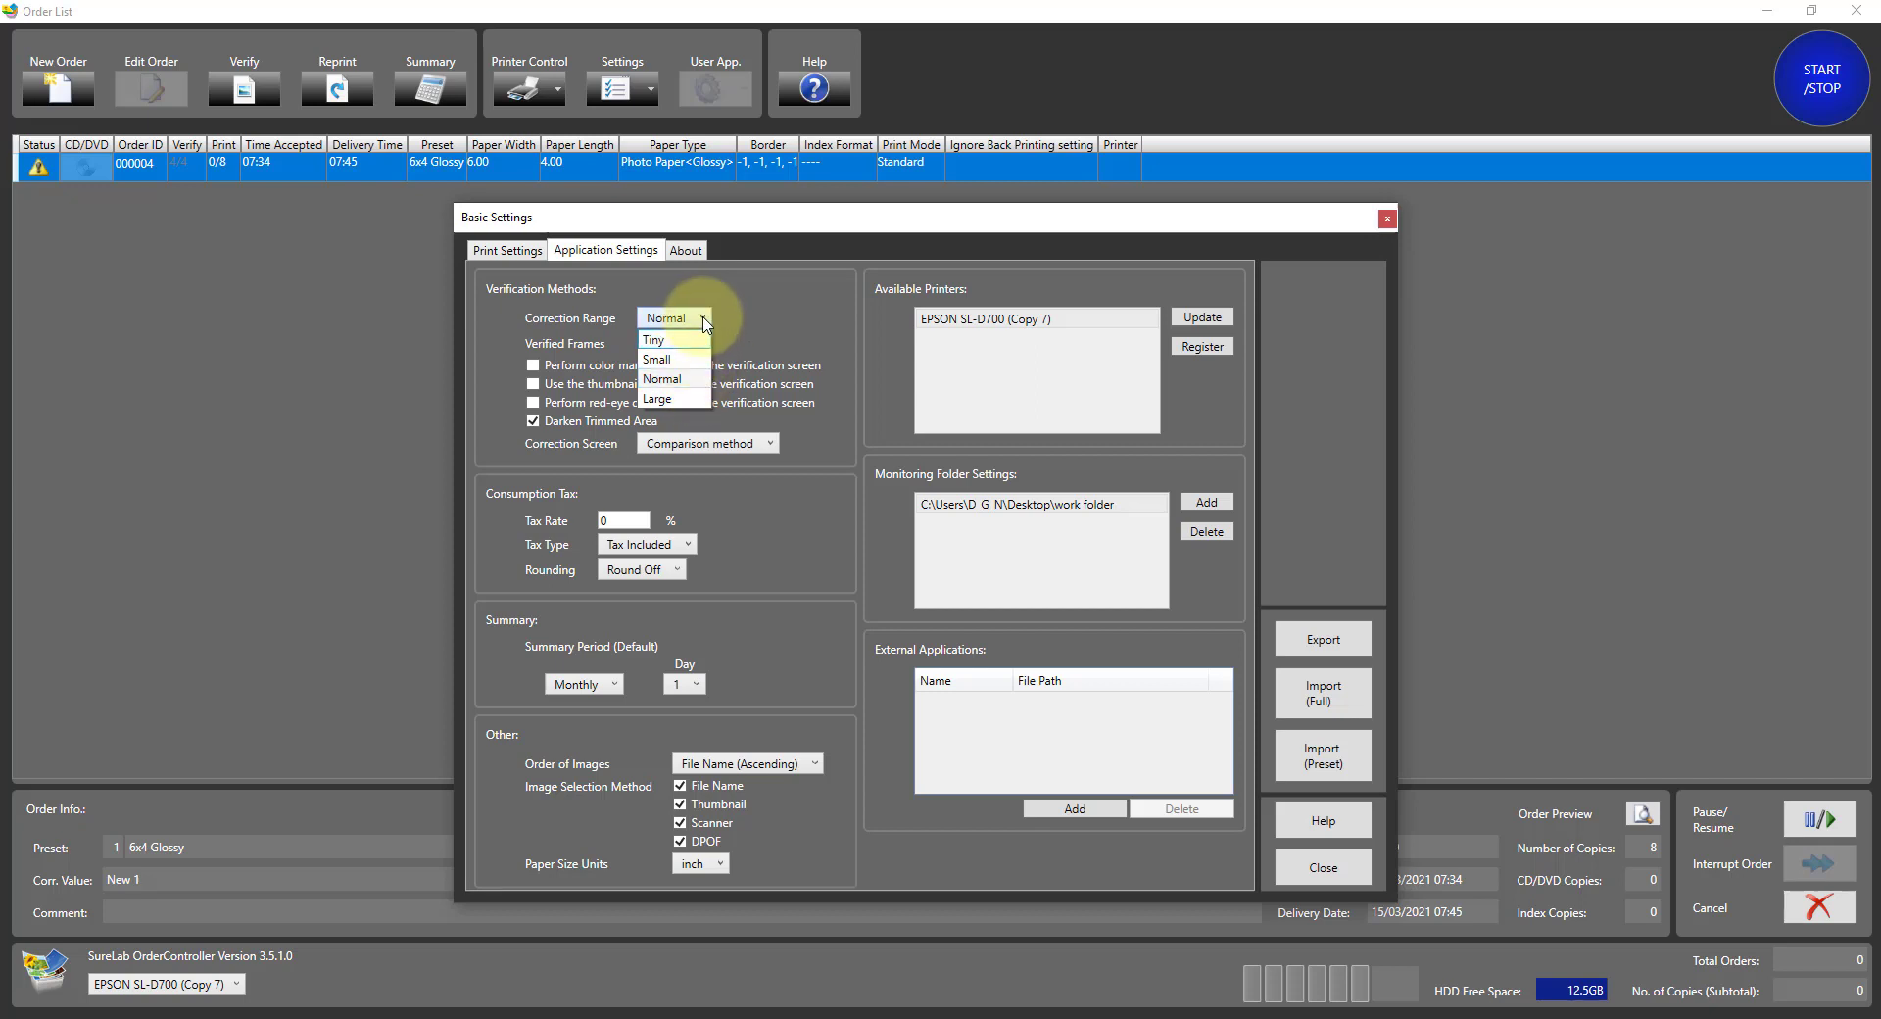
key("Escape")
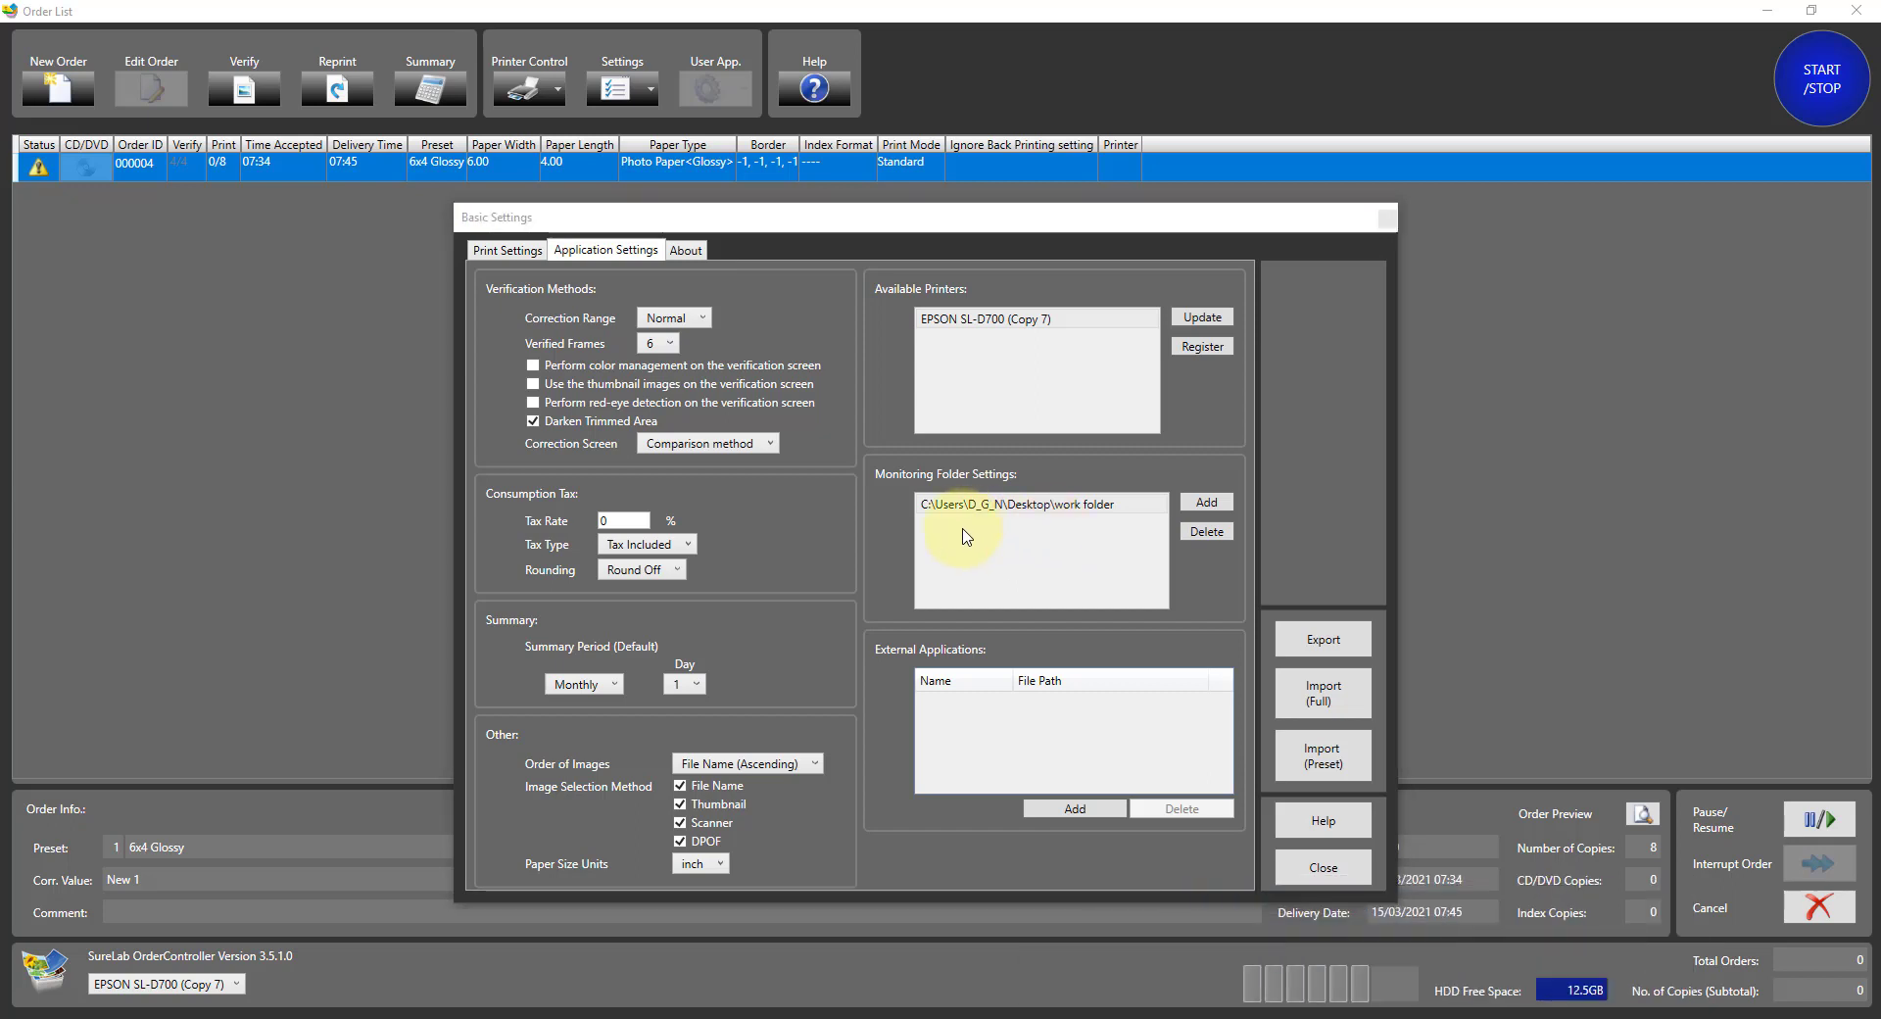
Leave Order of Images at File Name (Ascending) and close Basic Settings
left_click(784, 766)
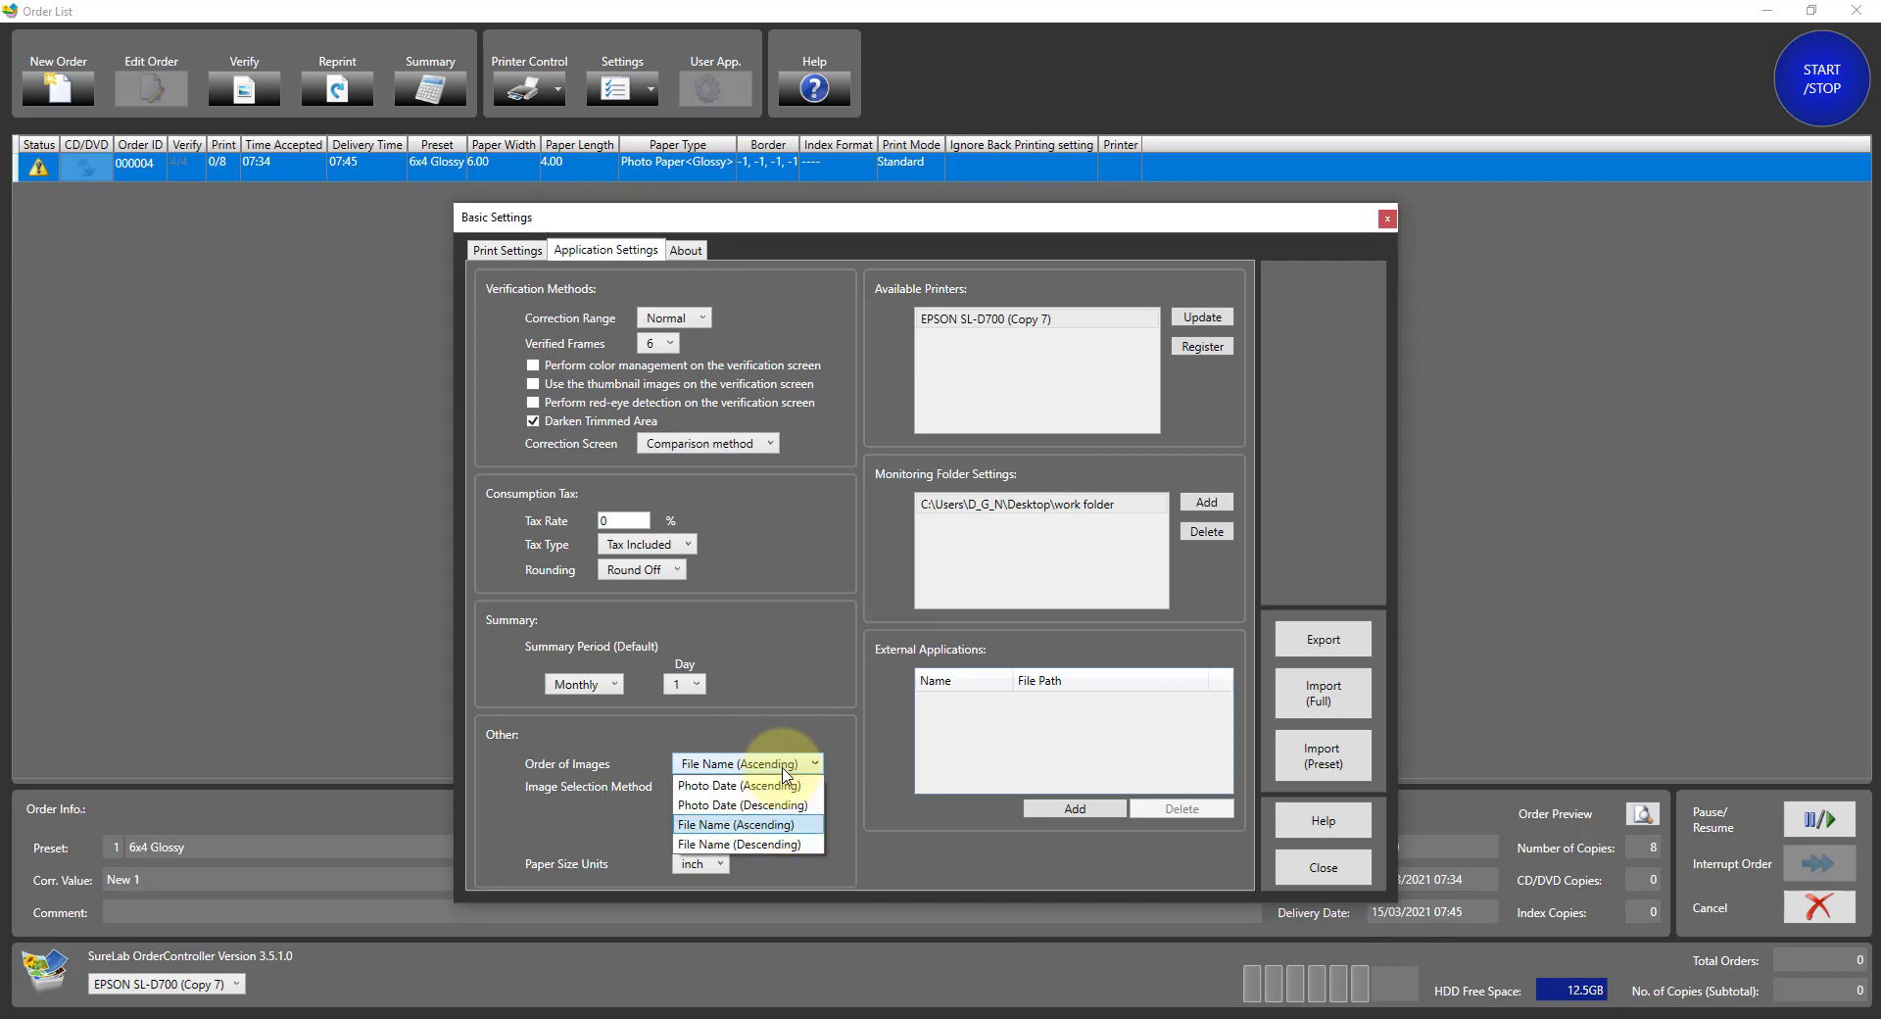
left_click(784, 730)
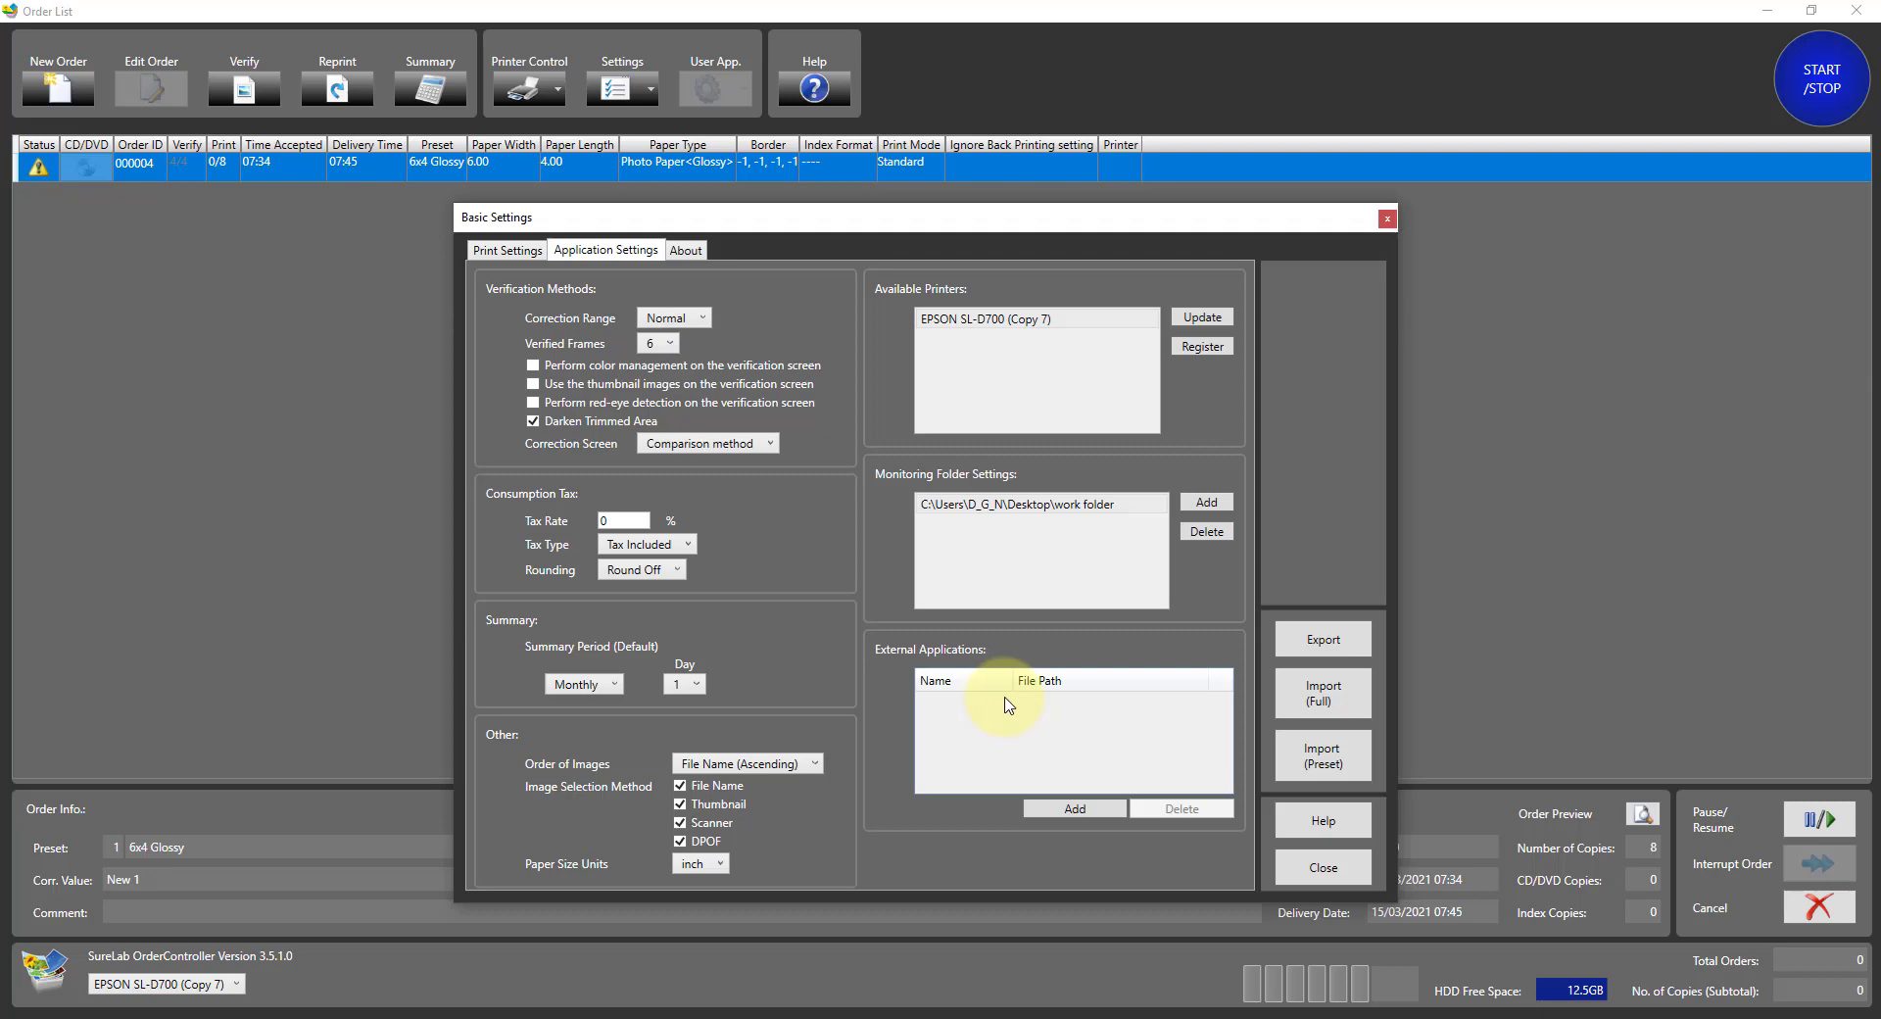
left_click(1322, 867)
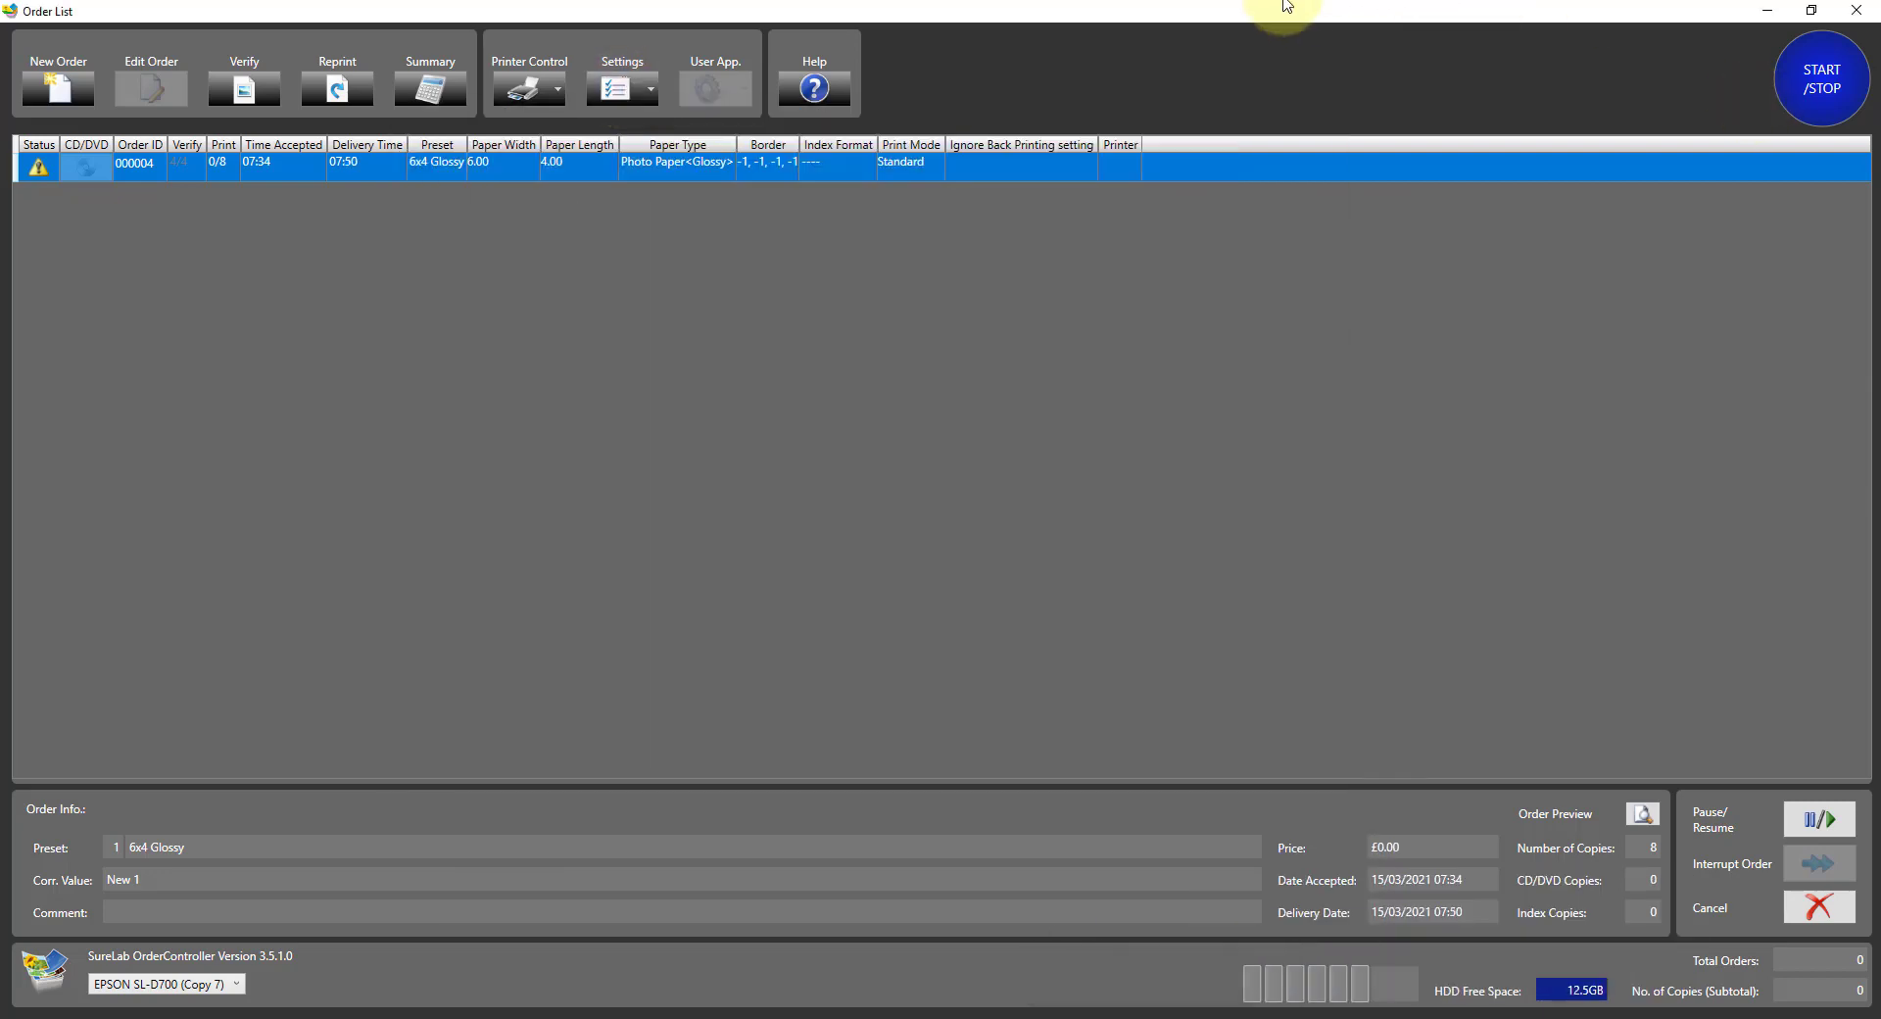
Open the Edit Preset List from Settings and load empty preset 49 'New' for editing
left_click(624, 90)
left_click(633, 141)
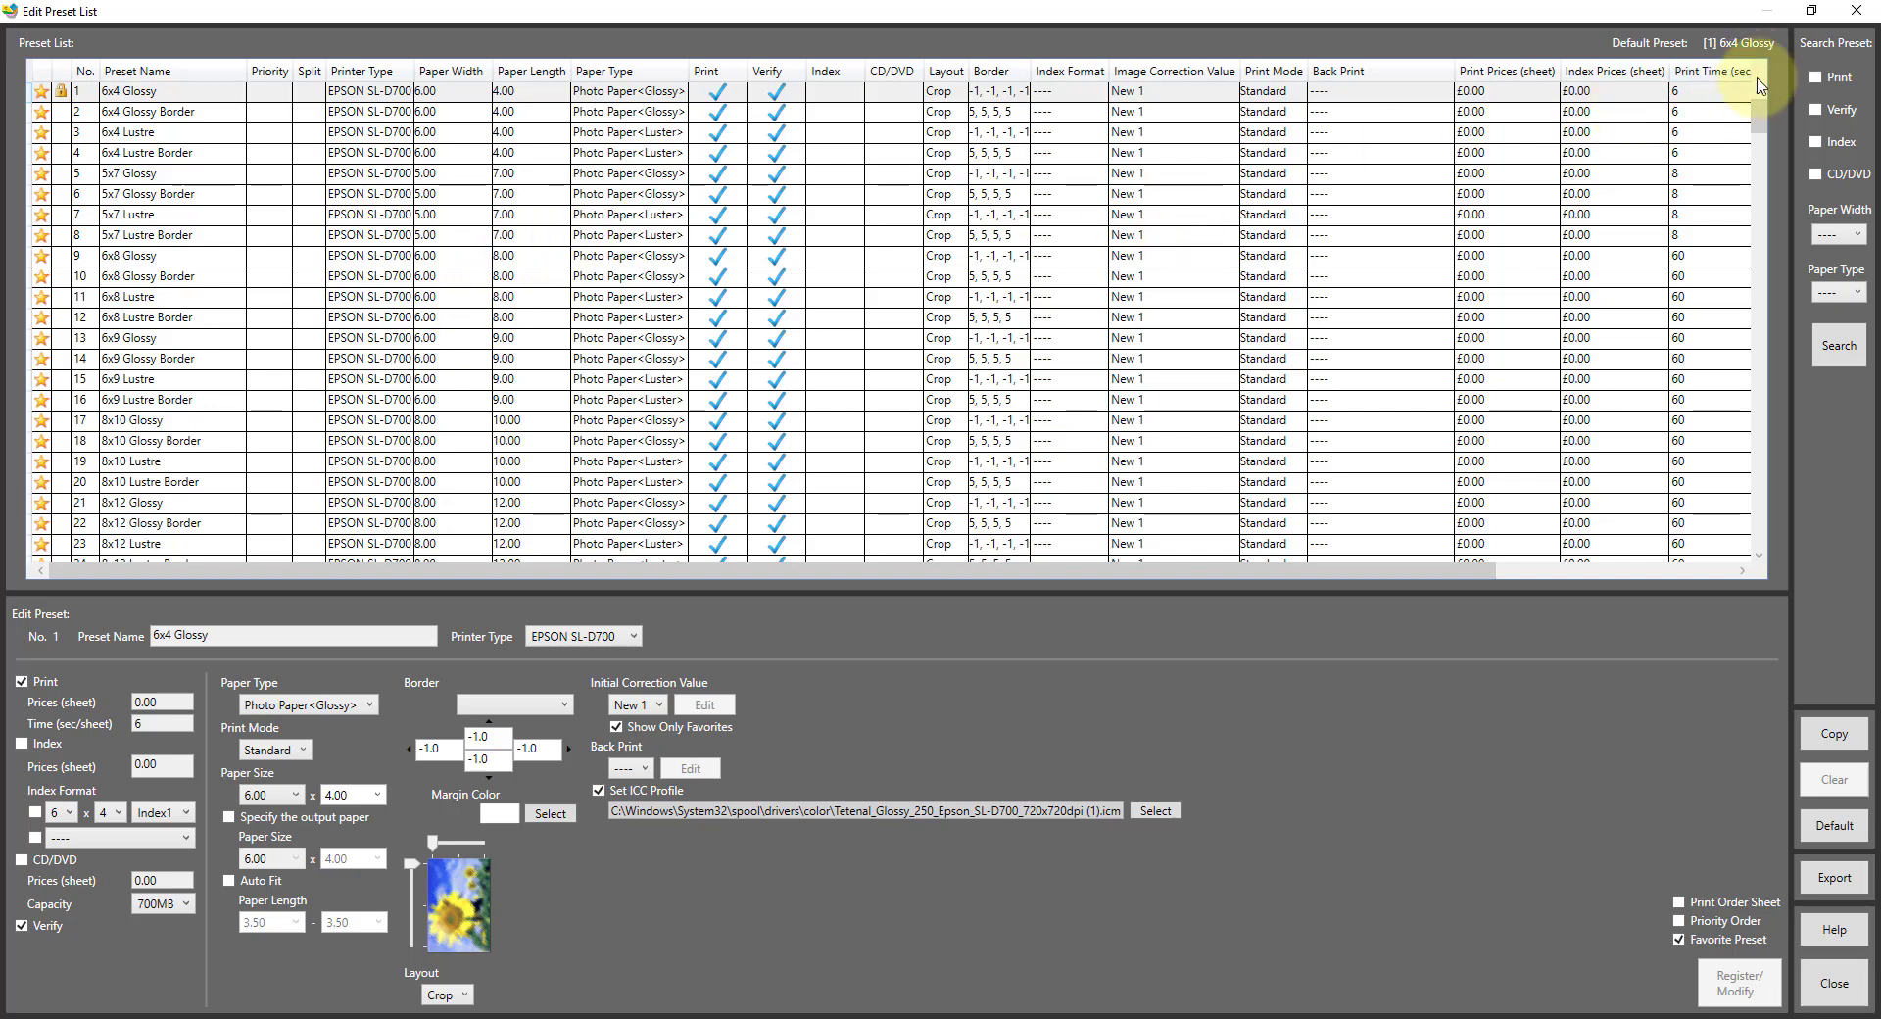
left_click_drag(1768, 121, 1760, 168)
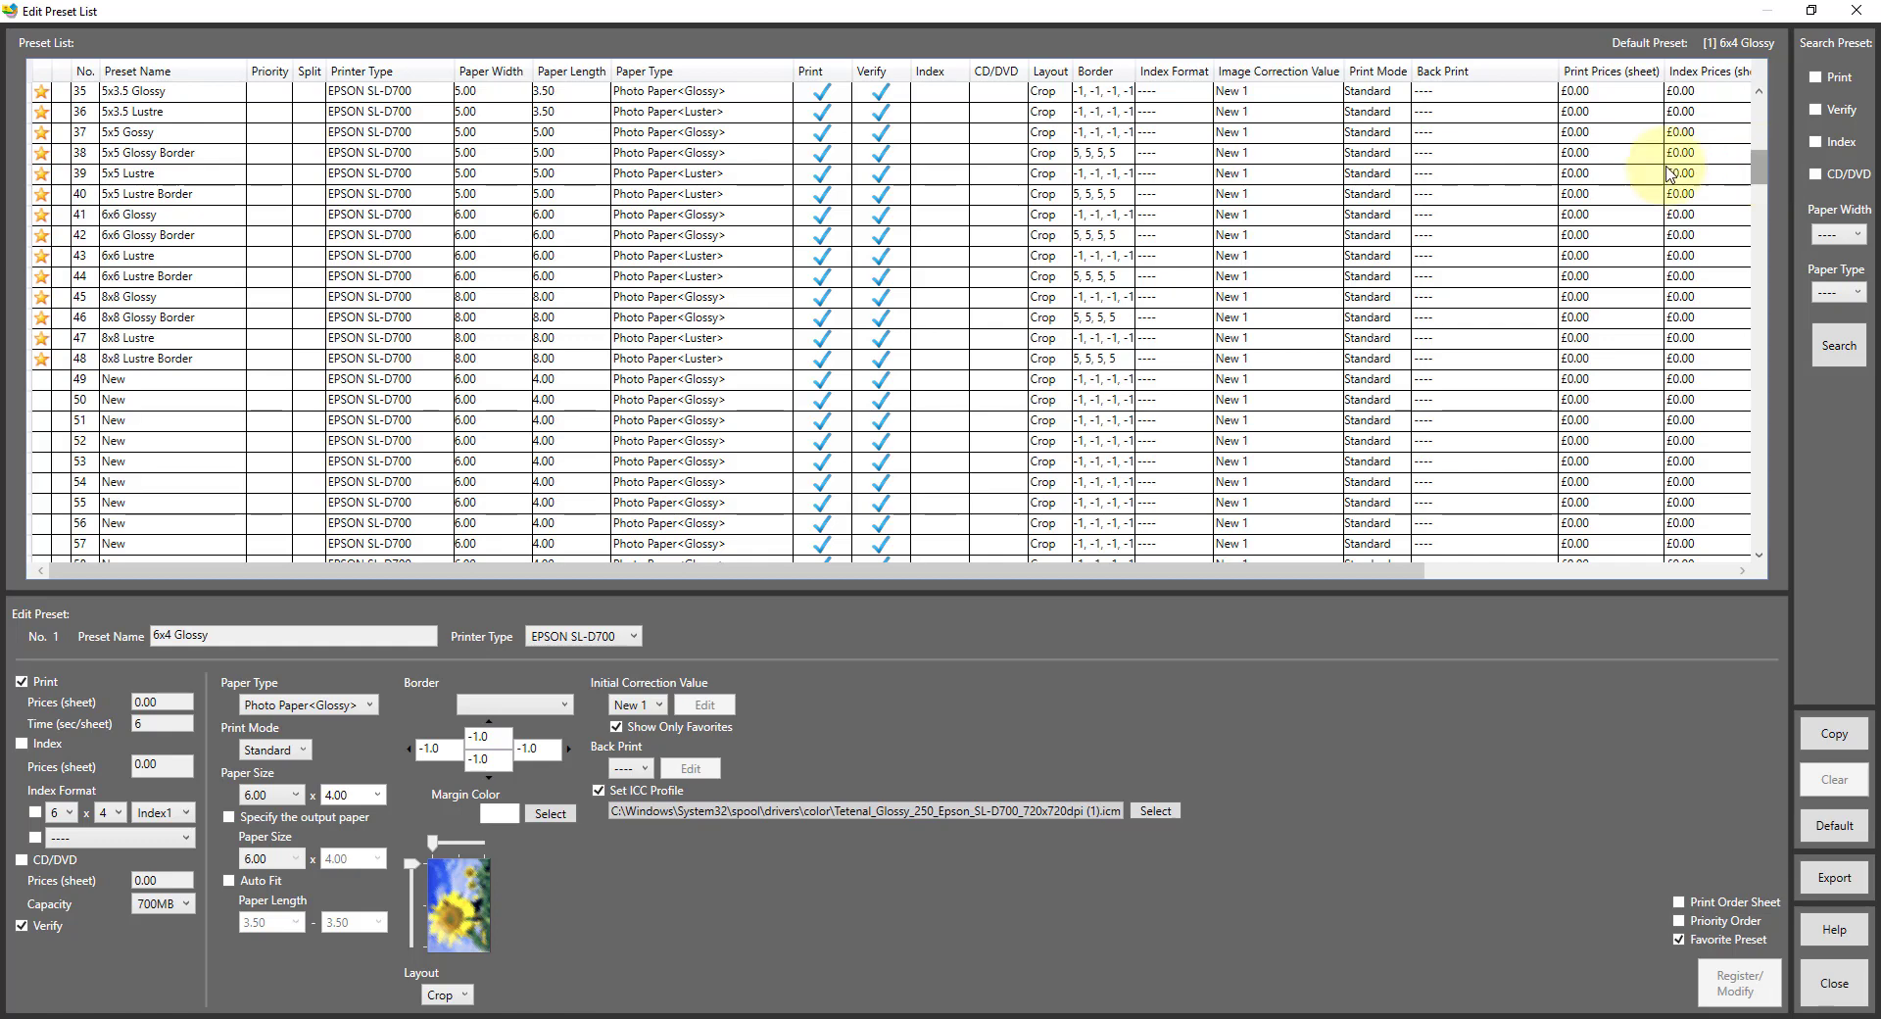
left_click(138, 382)
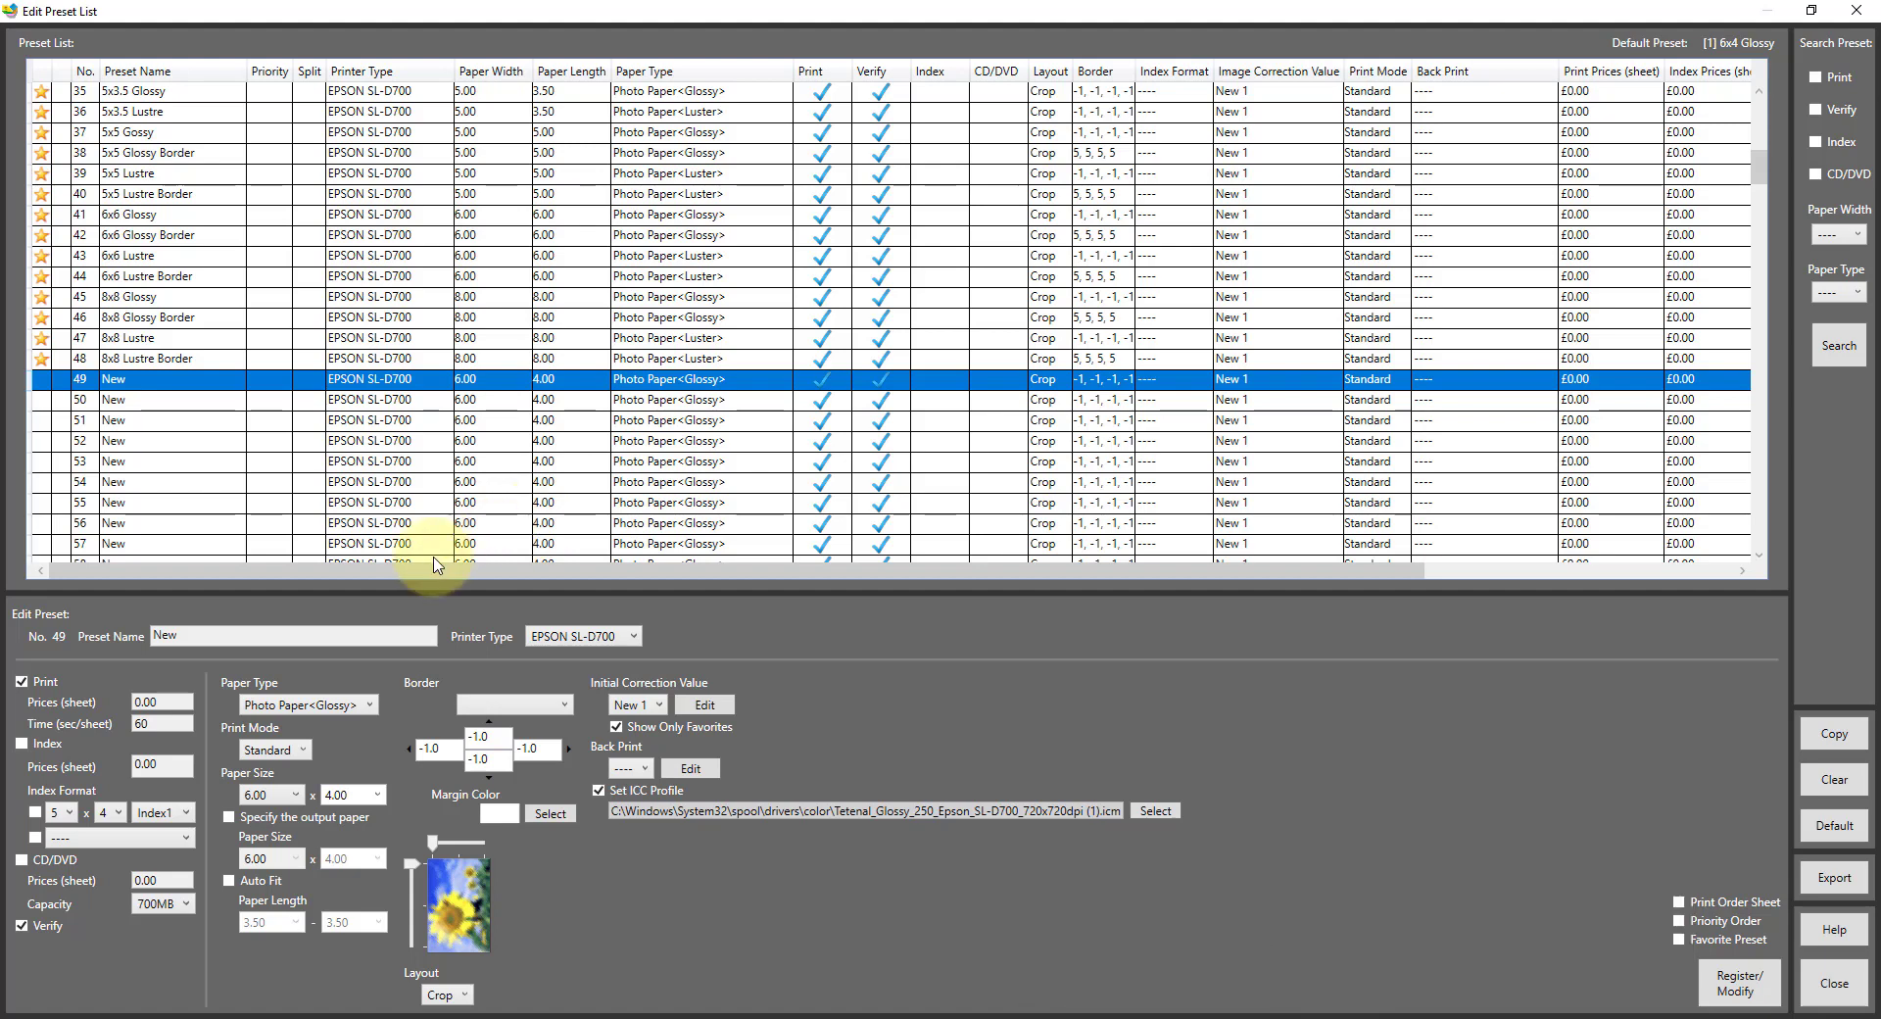
Name preset 49 '5X7 ON 6"' and specify a separate 6.00 x 7.00 output paper
double_click(197, 647)
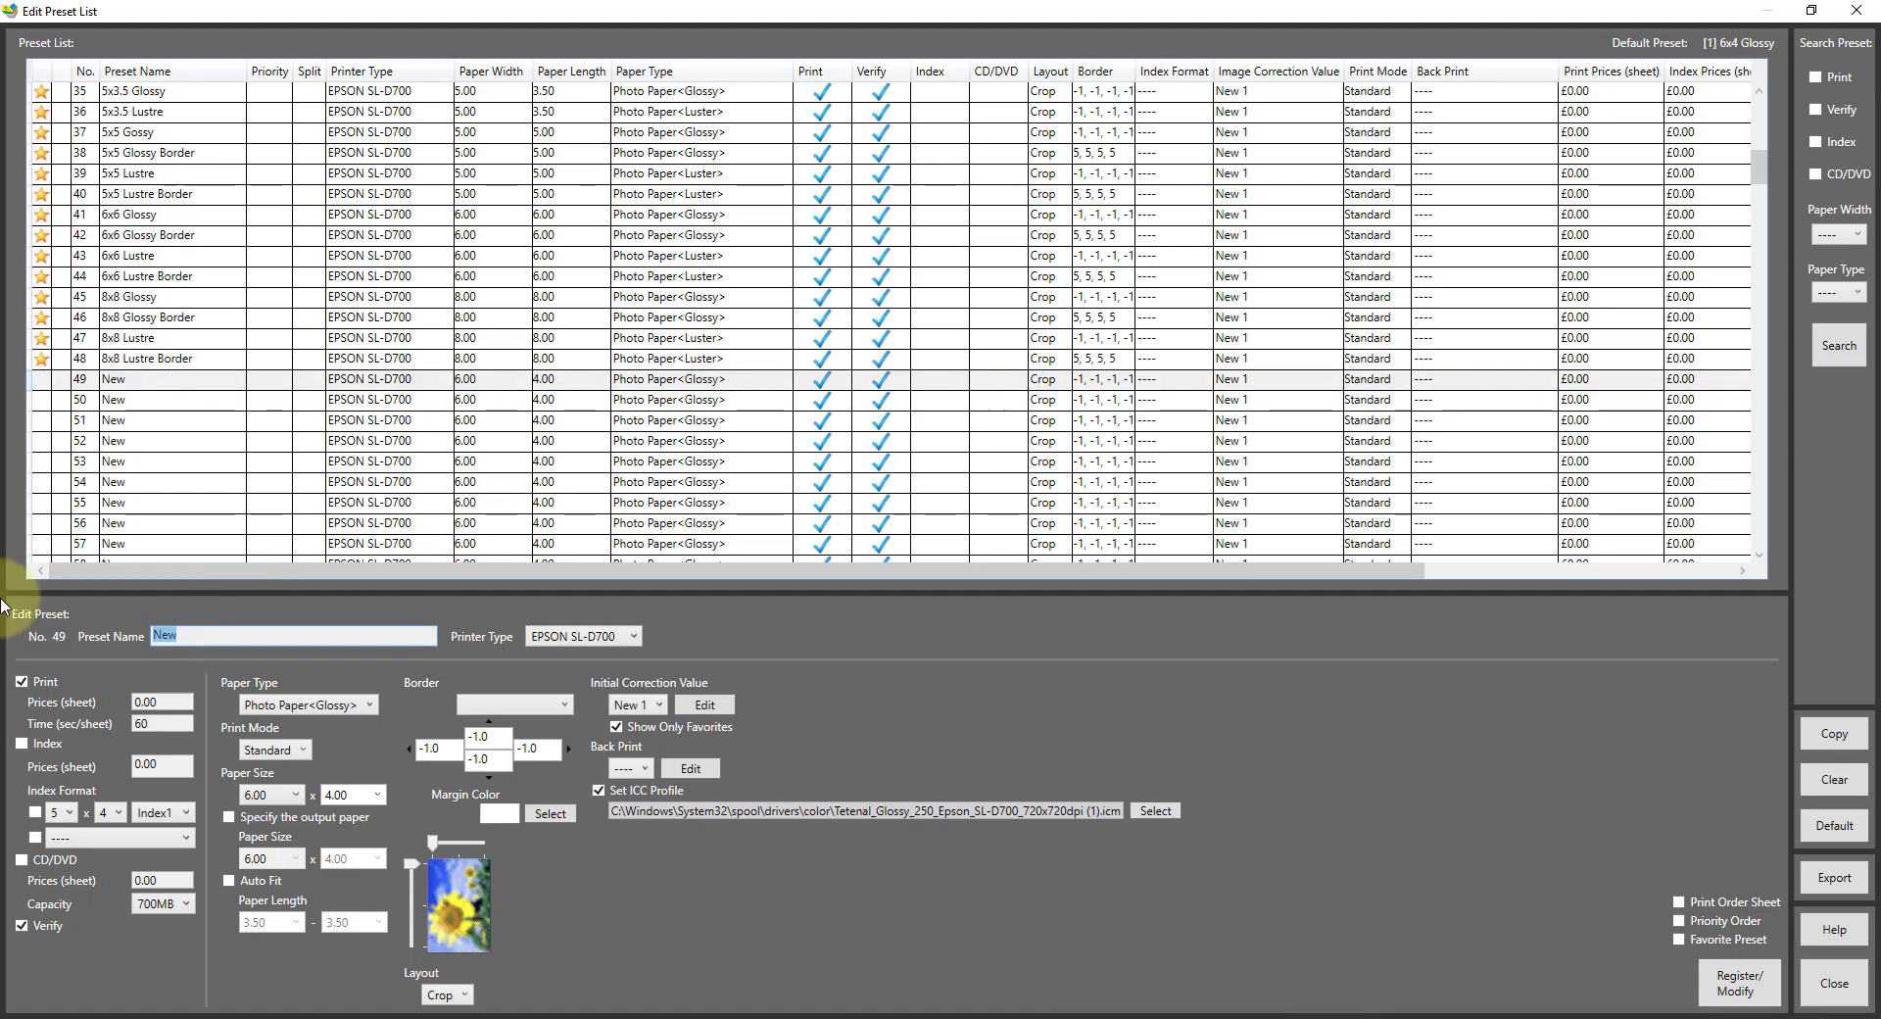
type("5X7 ON 6")
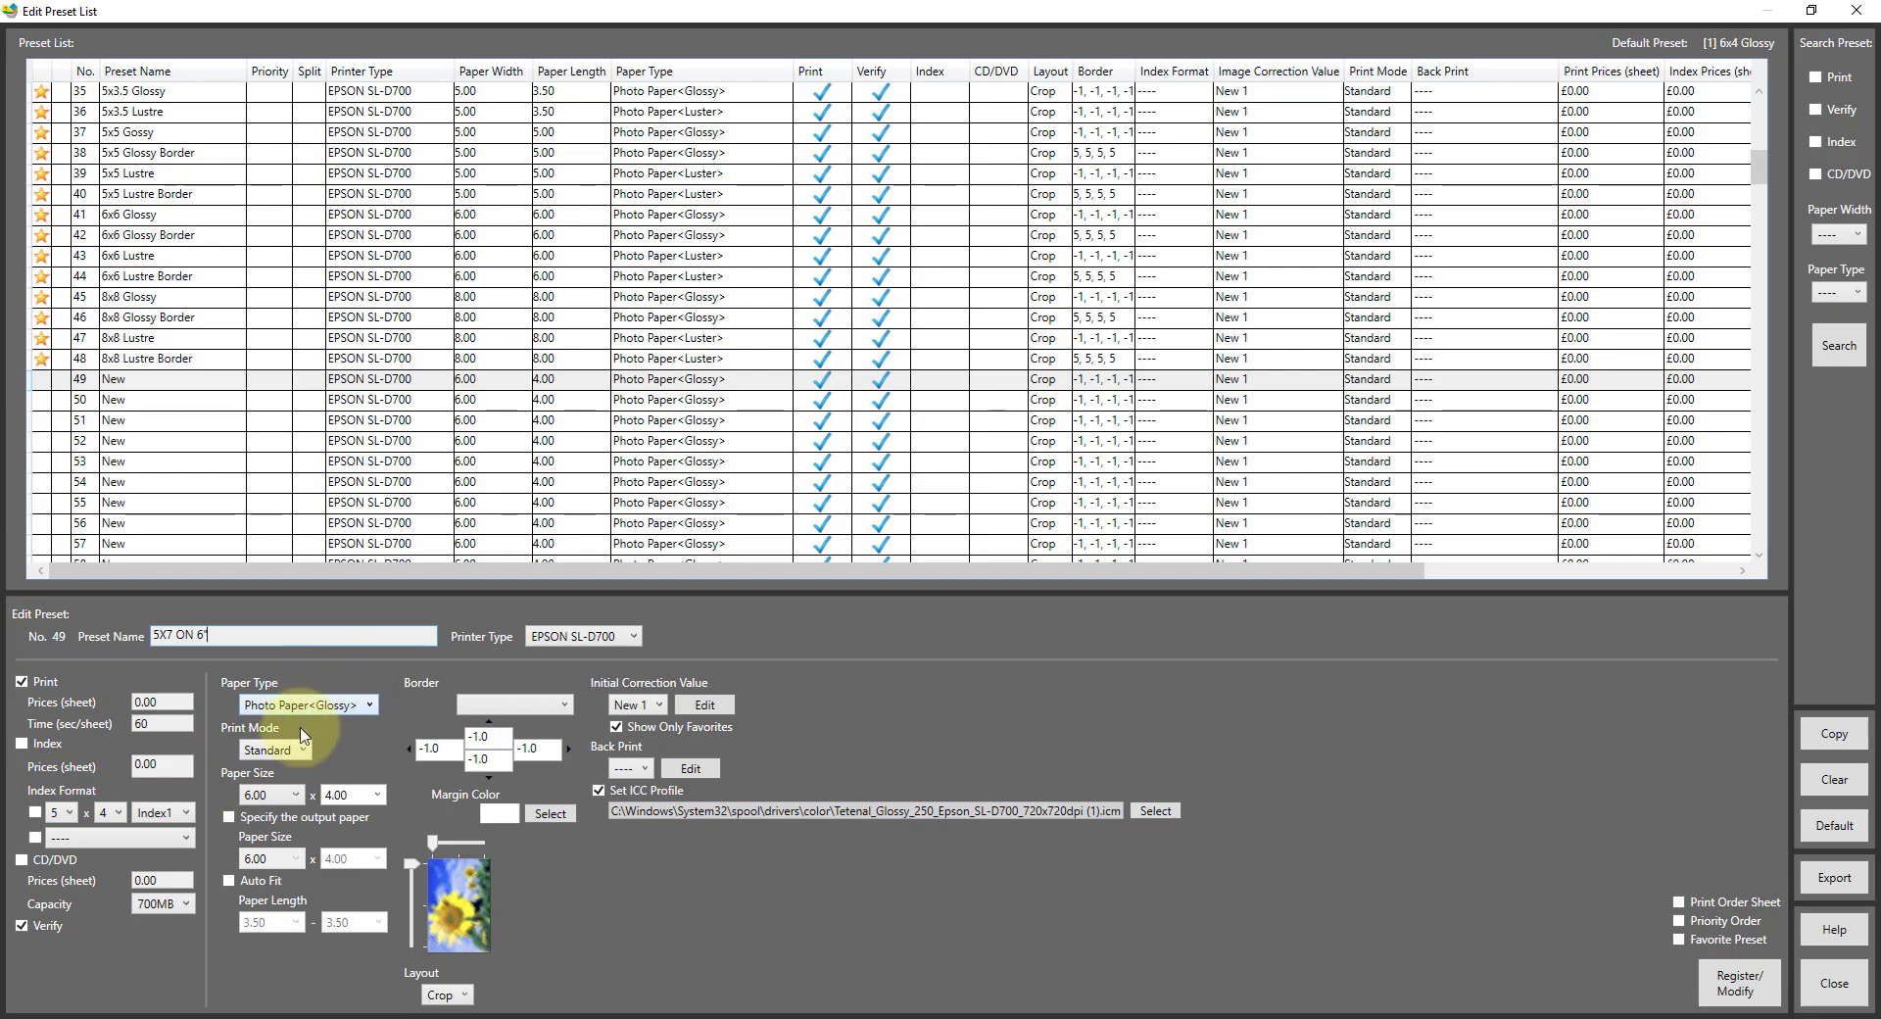
left_click(229, 816)
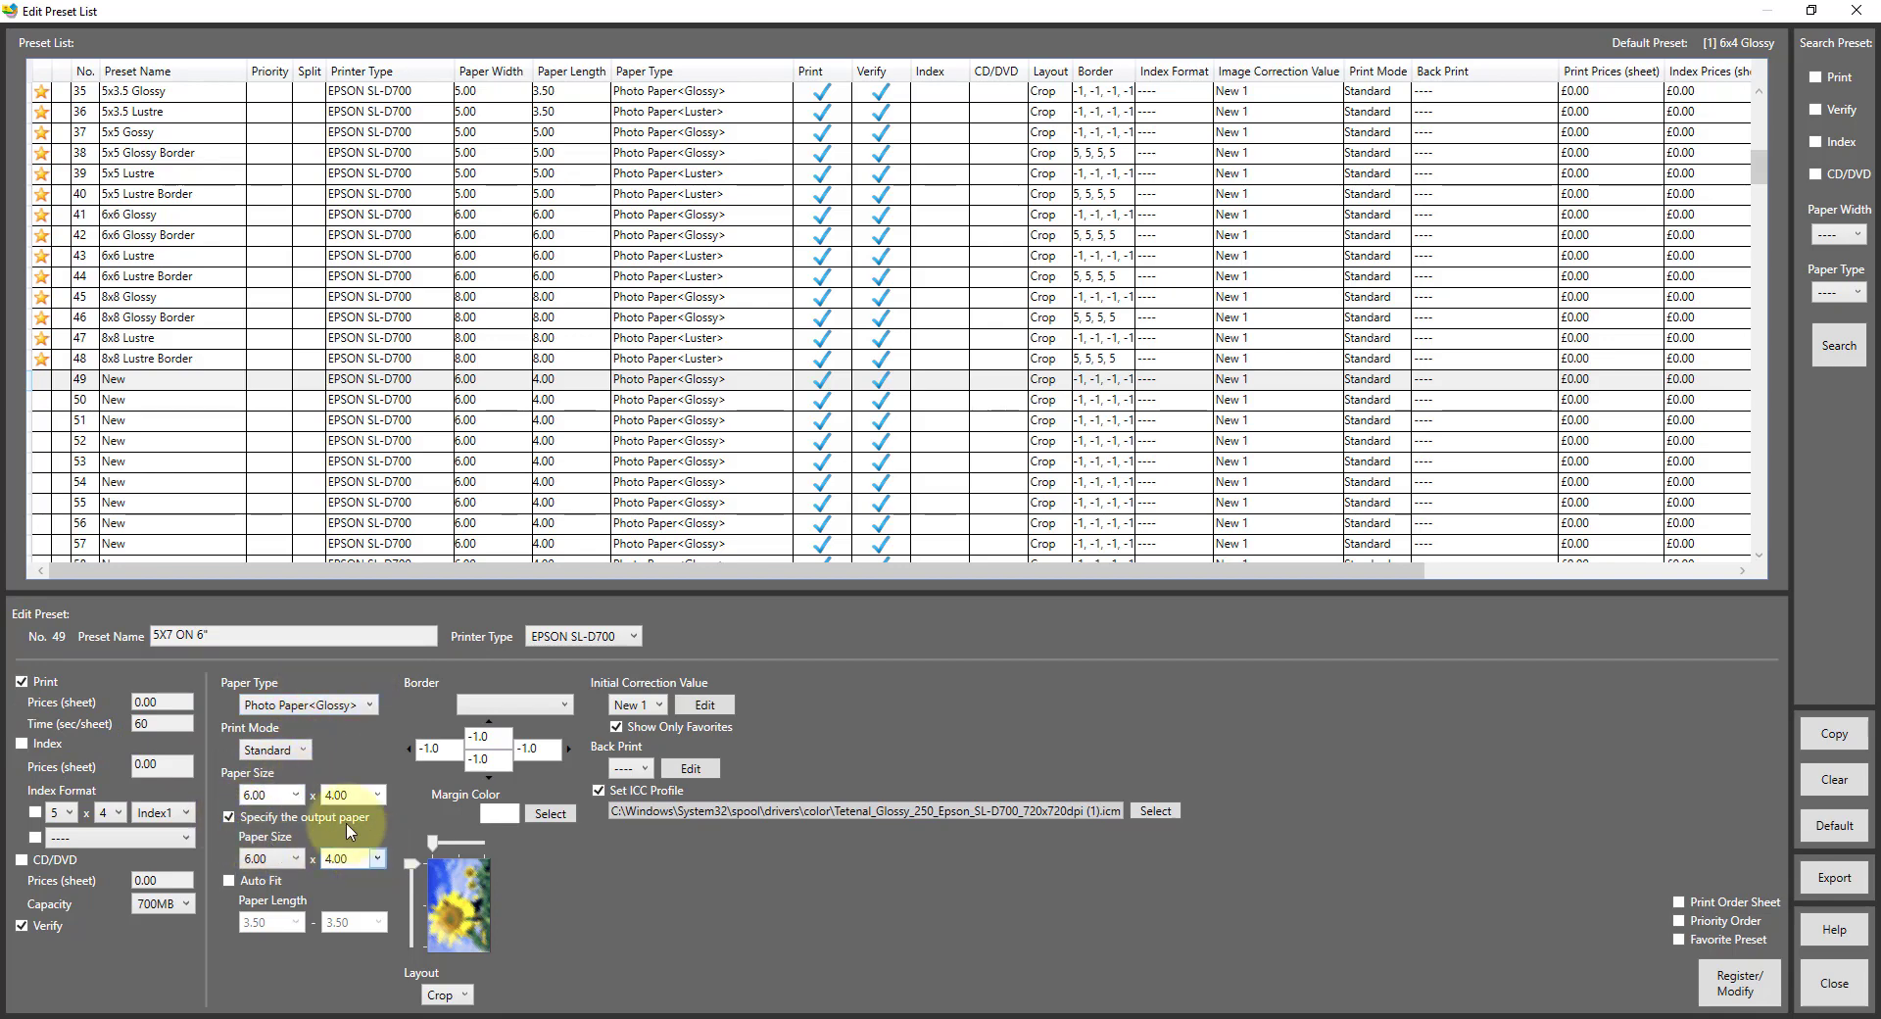
left_click(380, 860)
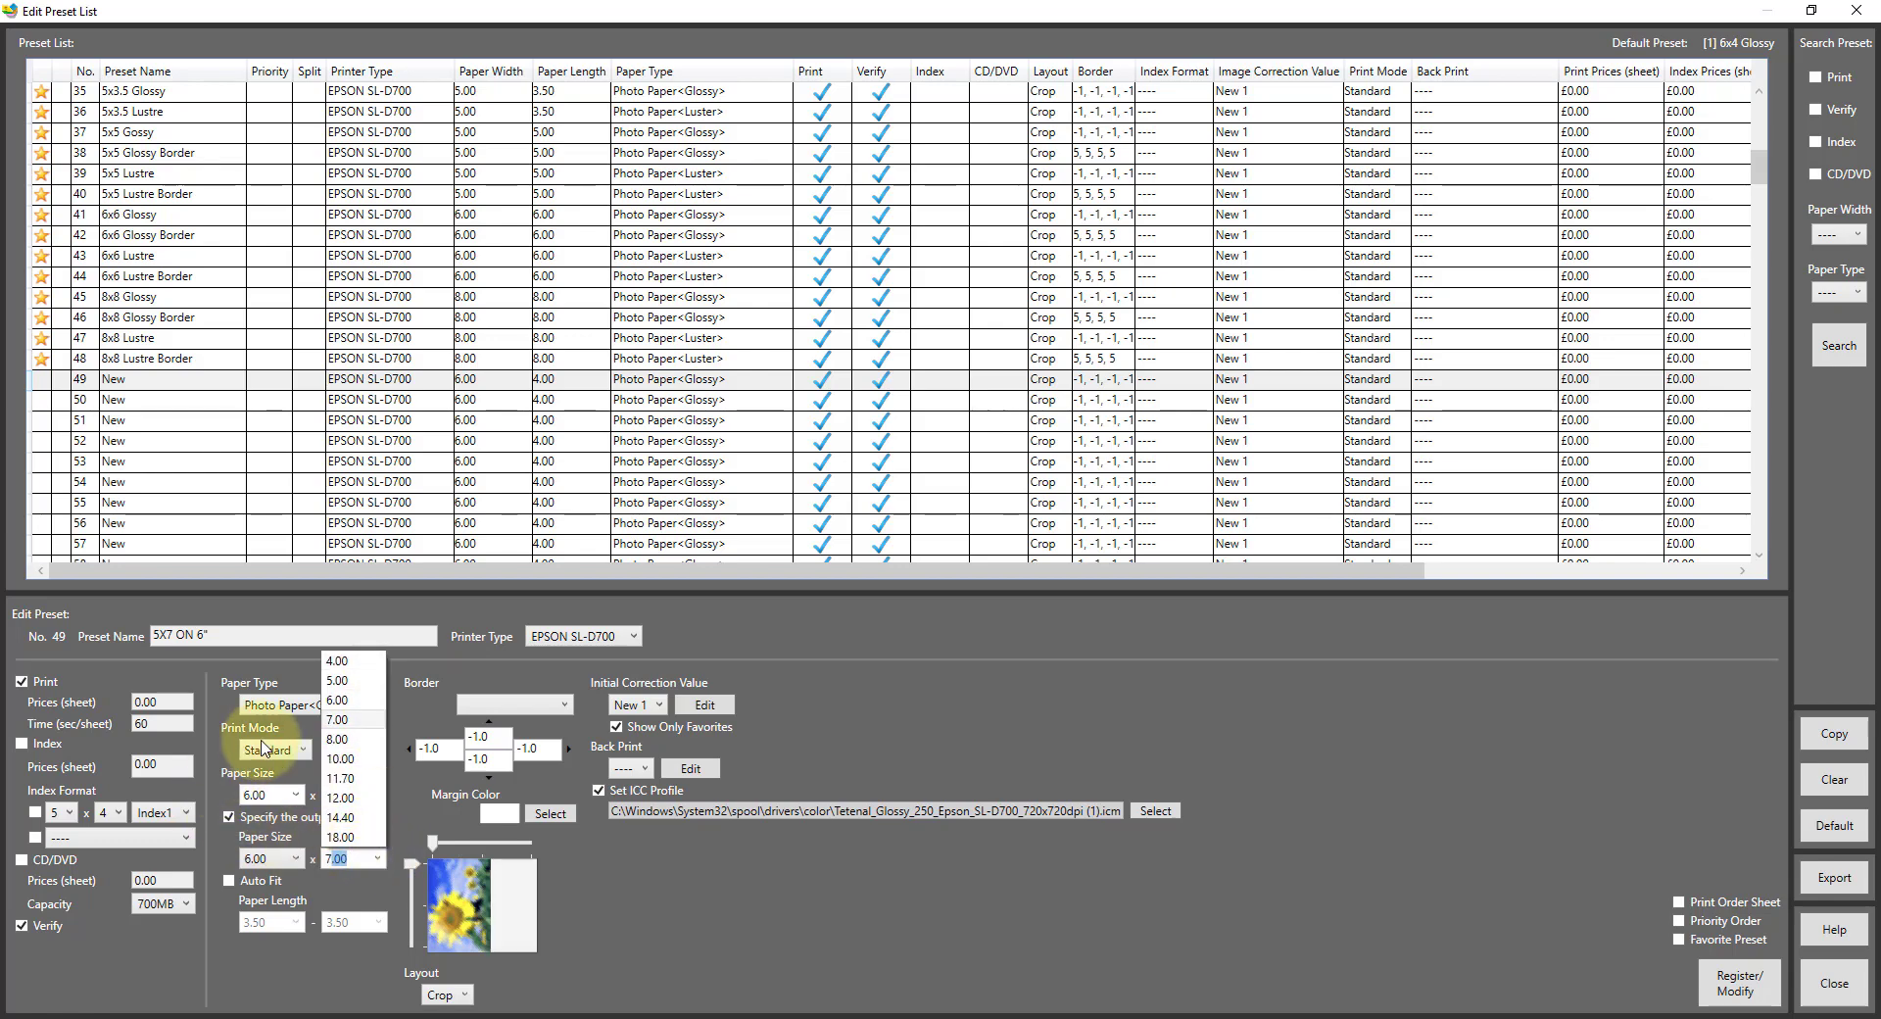
left_click(291, 801)
Set the print size to 5.00 x 7.00 and mark the preset as a favourite
left_click(293, 794)
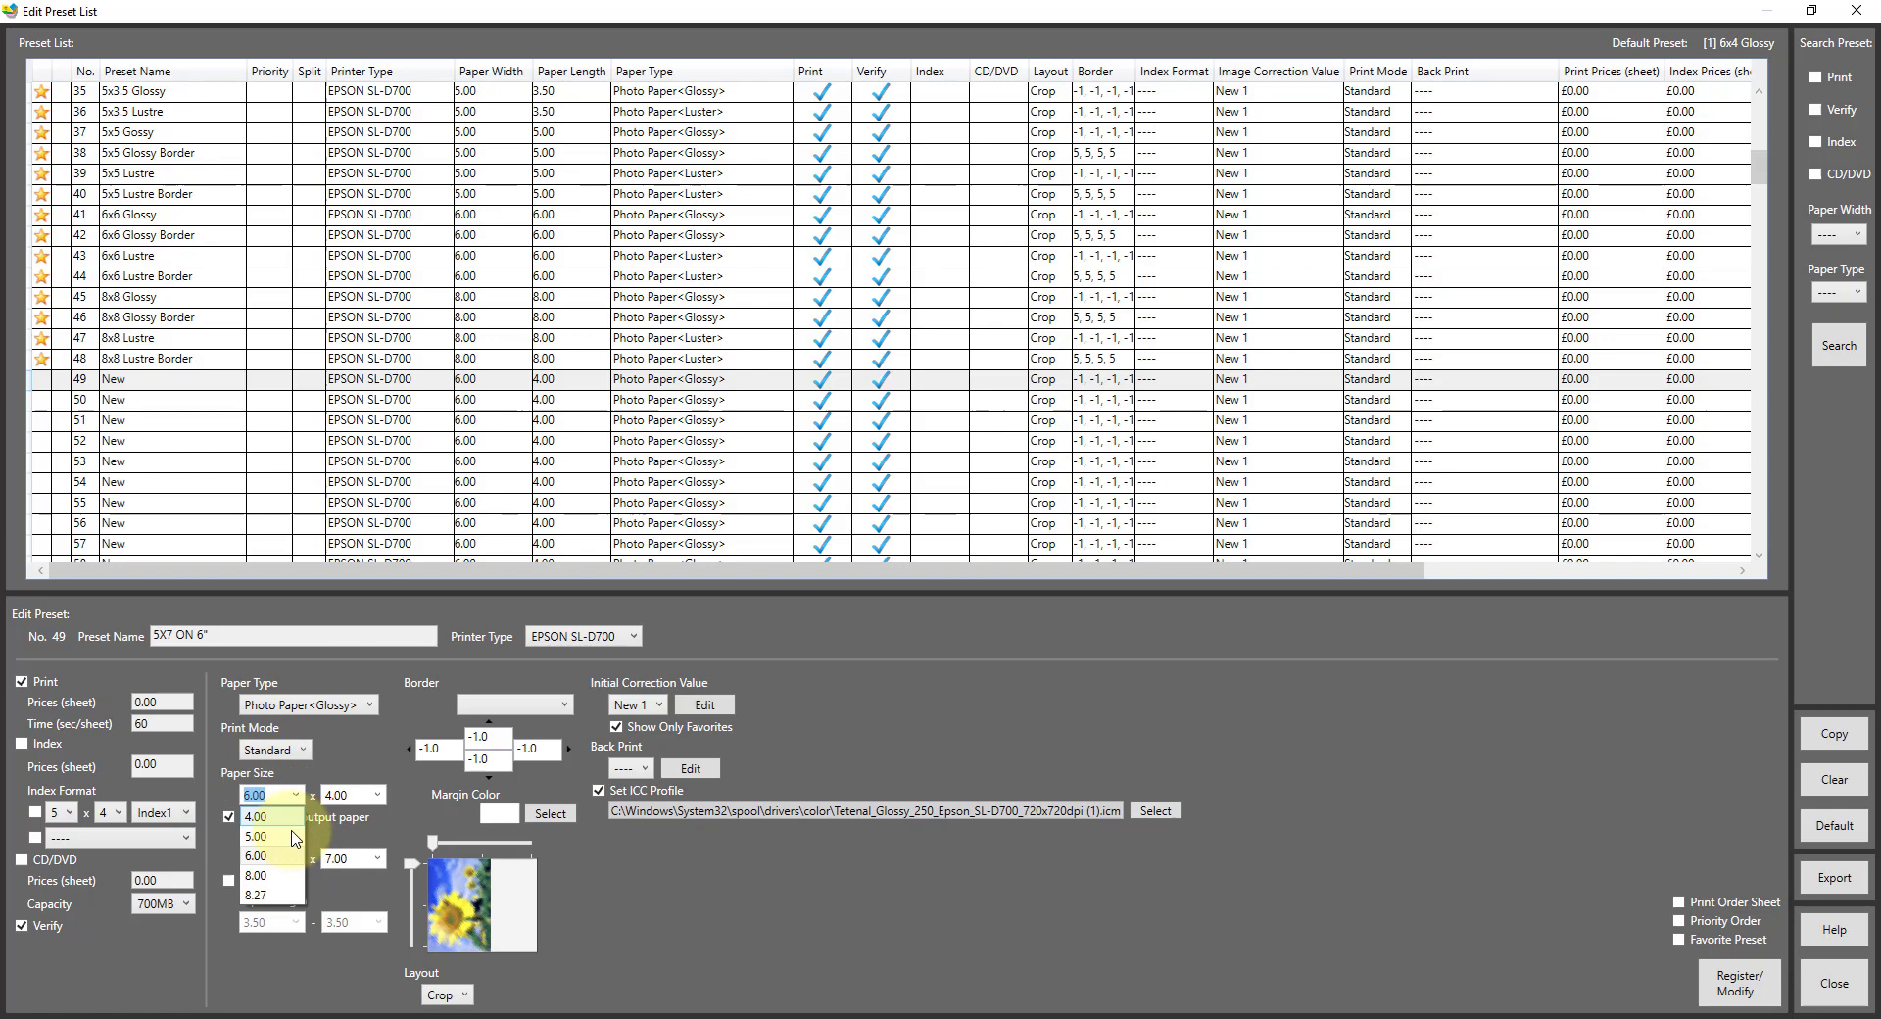
left_click(263, 838)
left_click(376, 795)
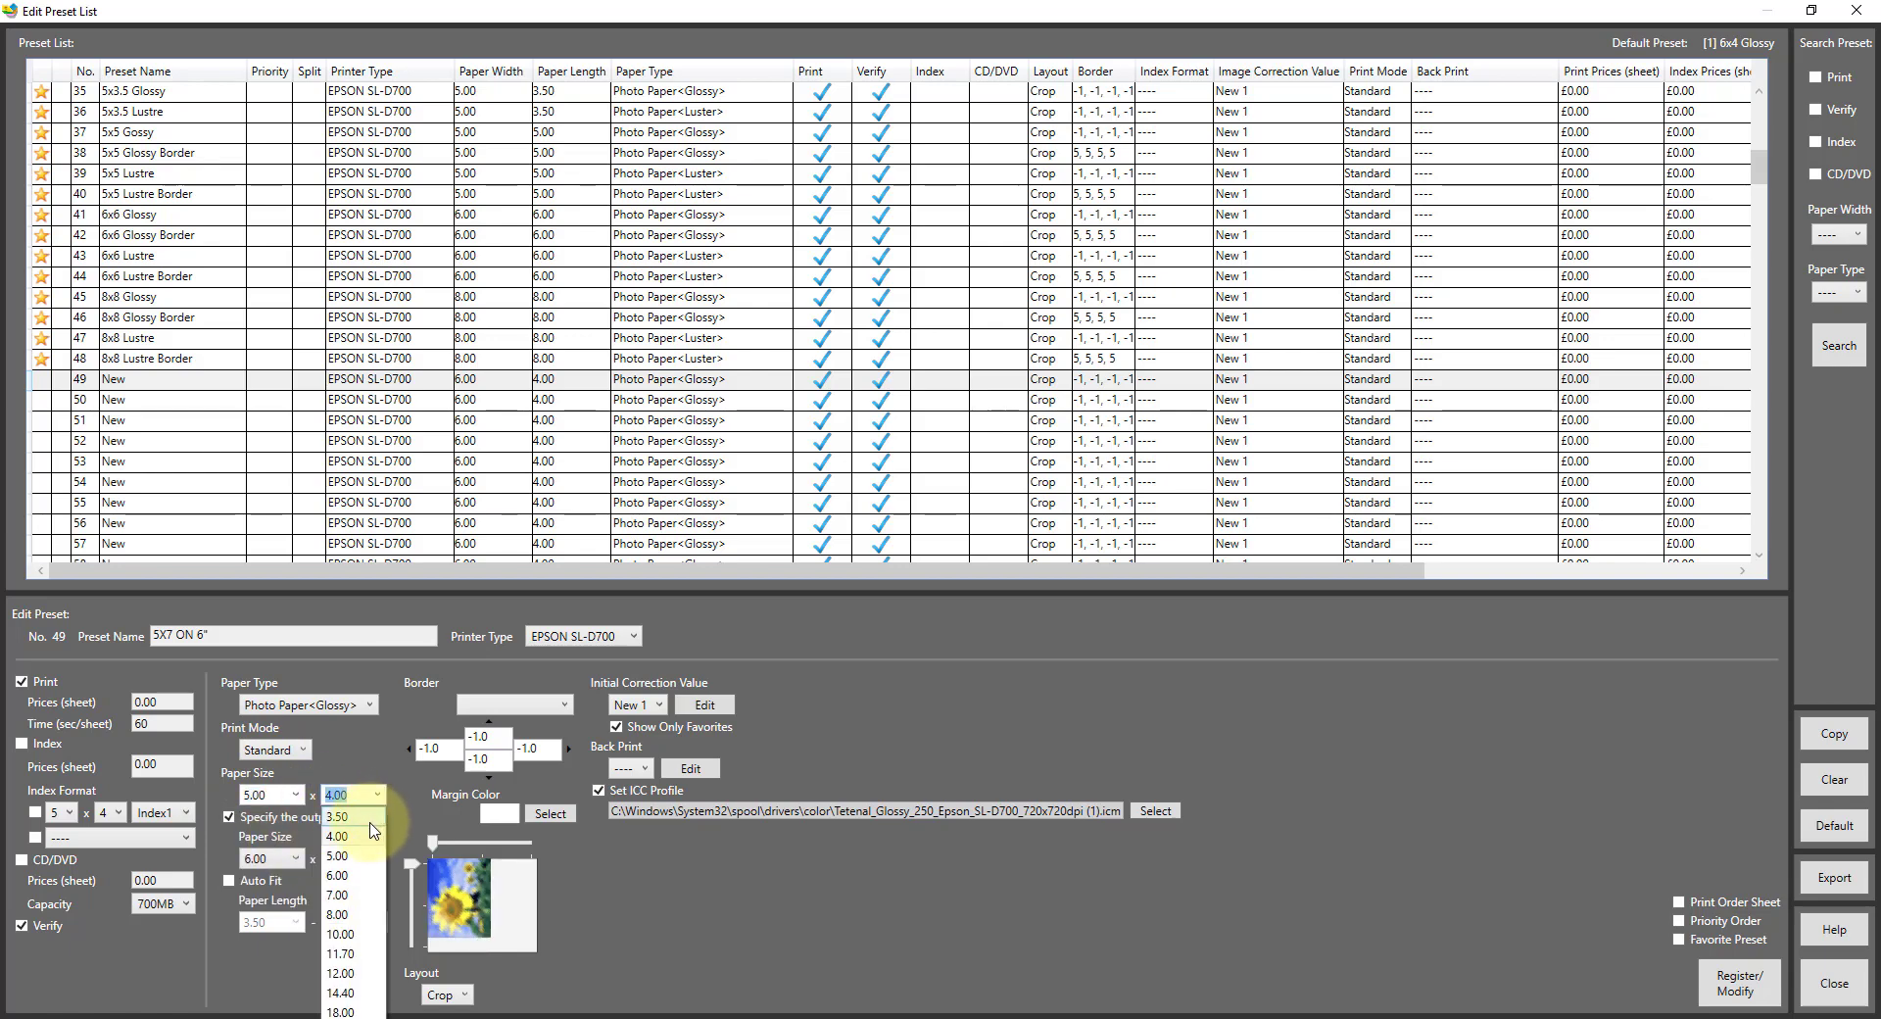
left_click(355, 896)
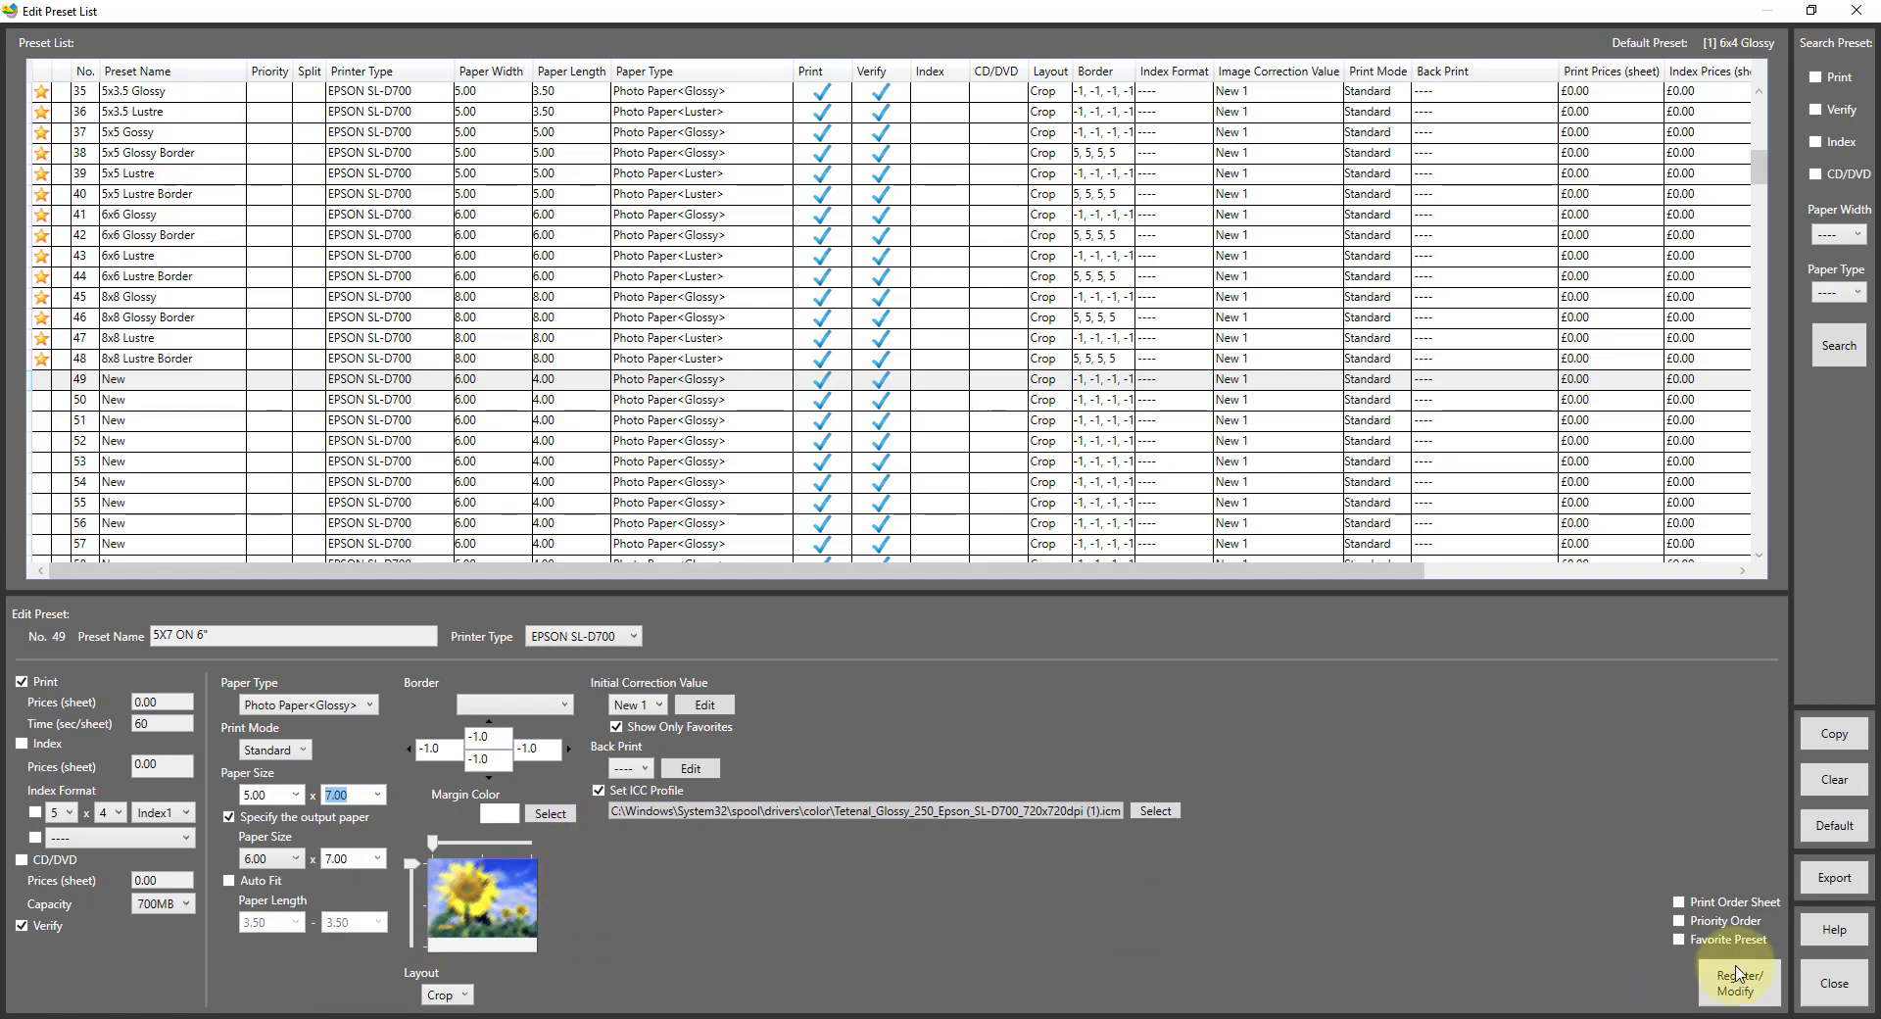
left_click(1679, 941)
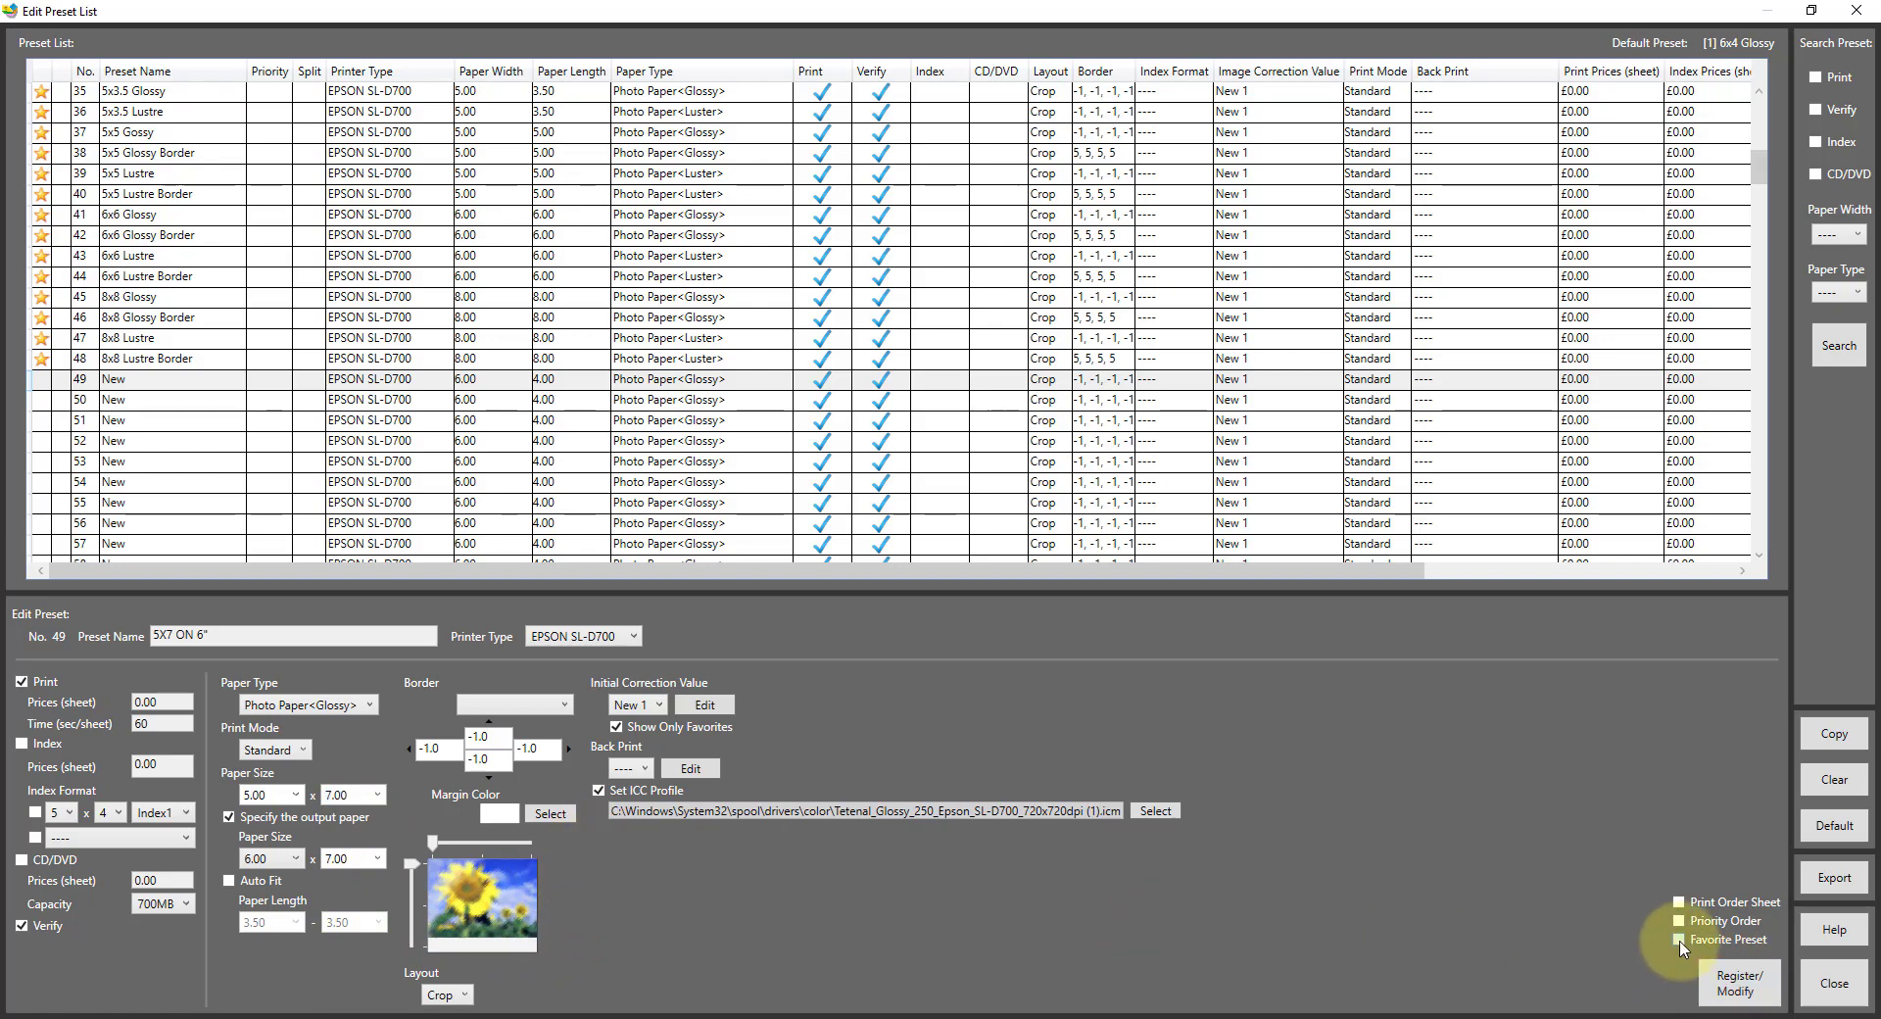
Register the 5X7 ON 6" preset in slot 49, leaving the Border option unchanged
left_click(1730, 983)
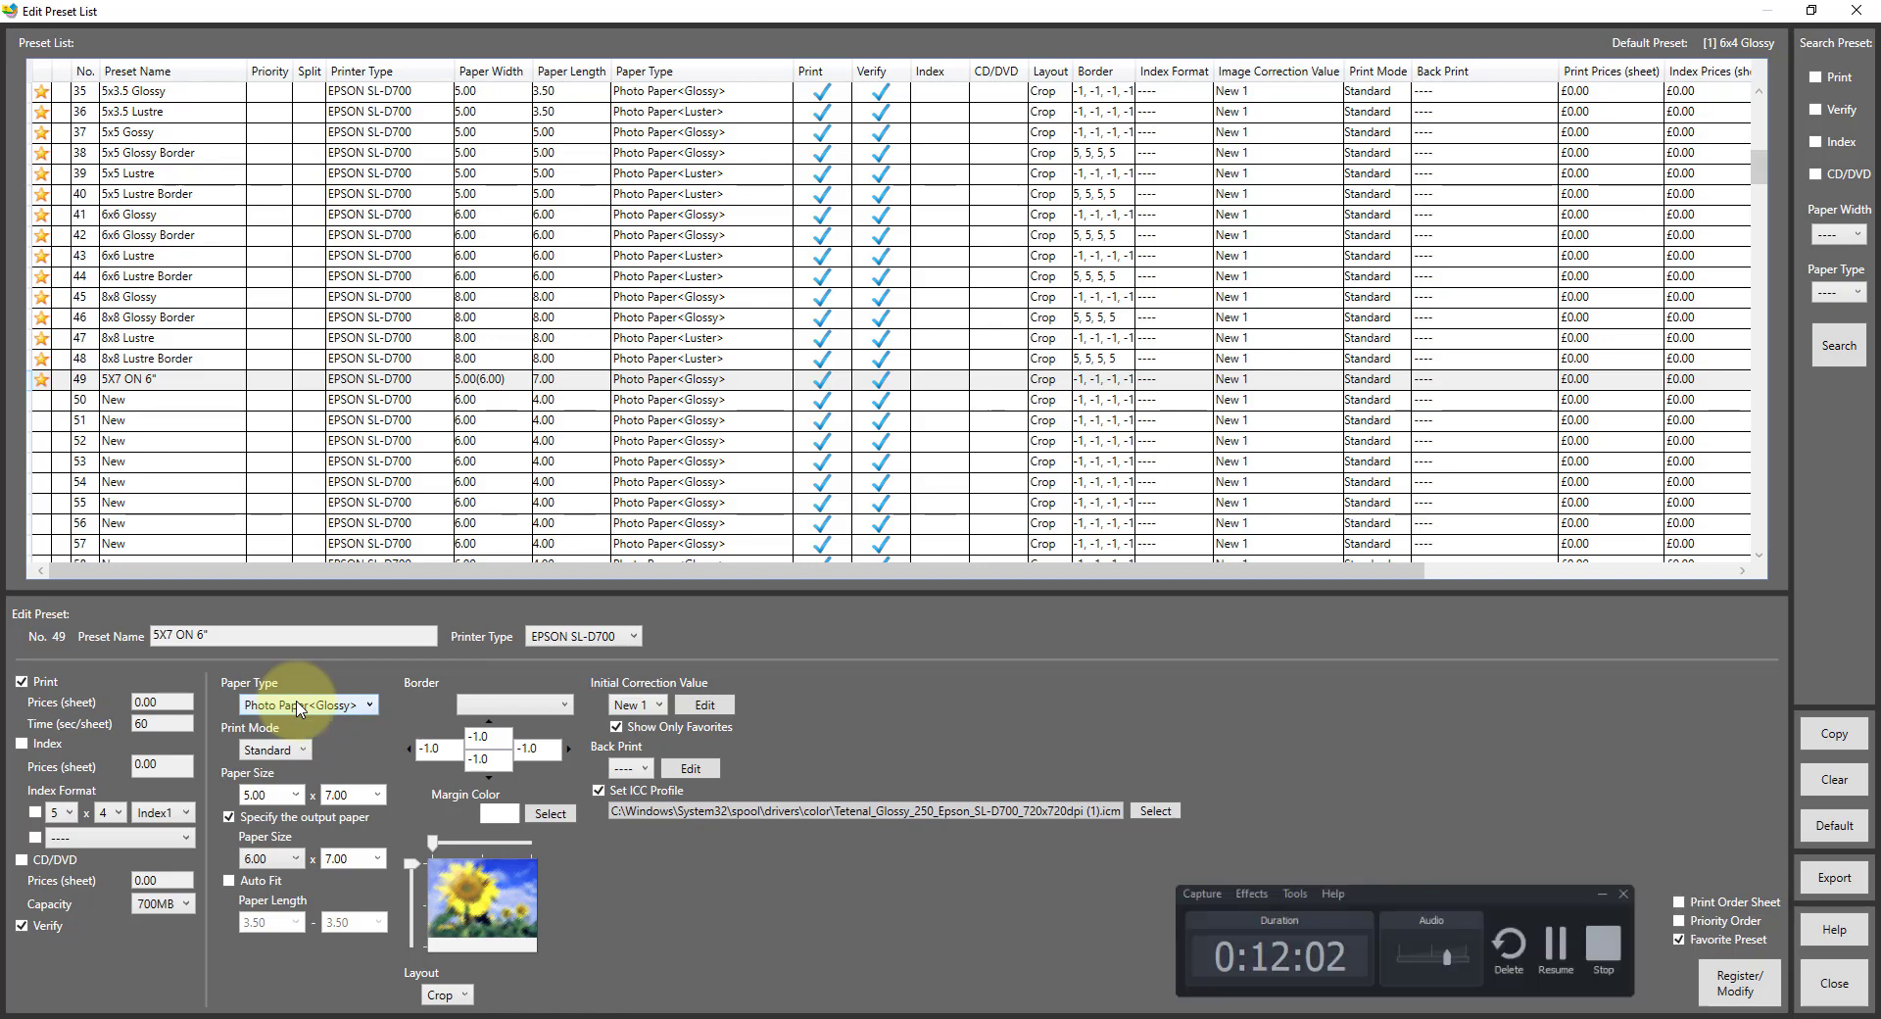
left_click(514, 704)
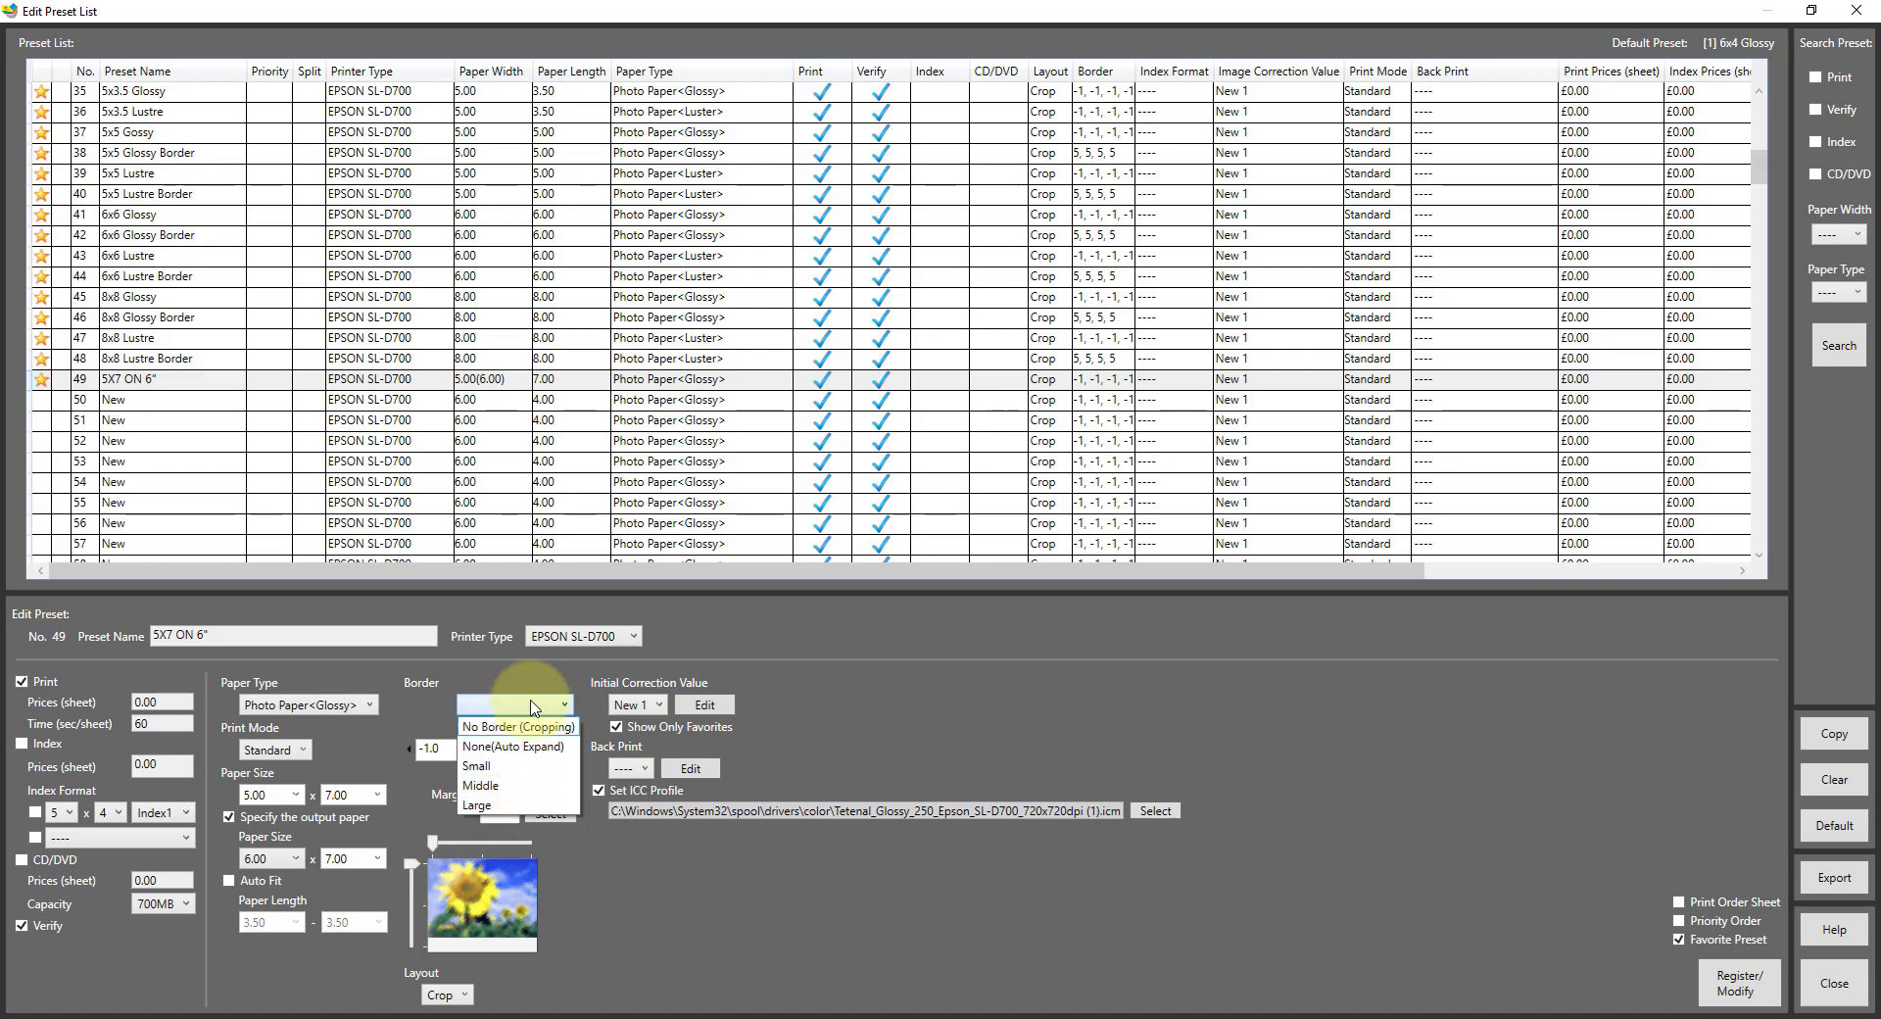
left_click(535, 706)
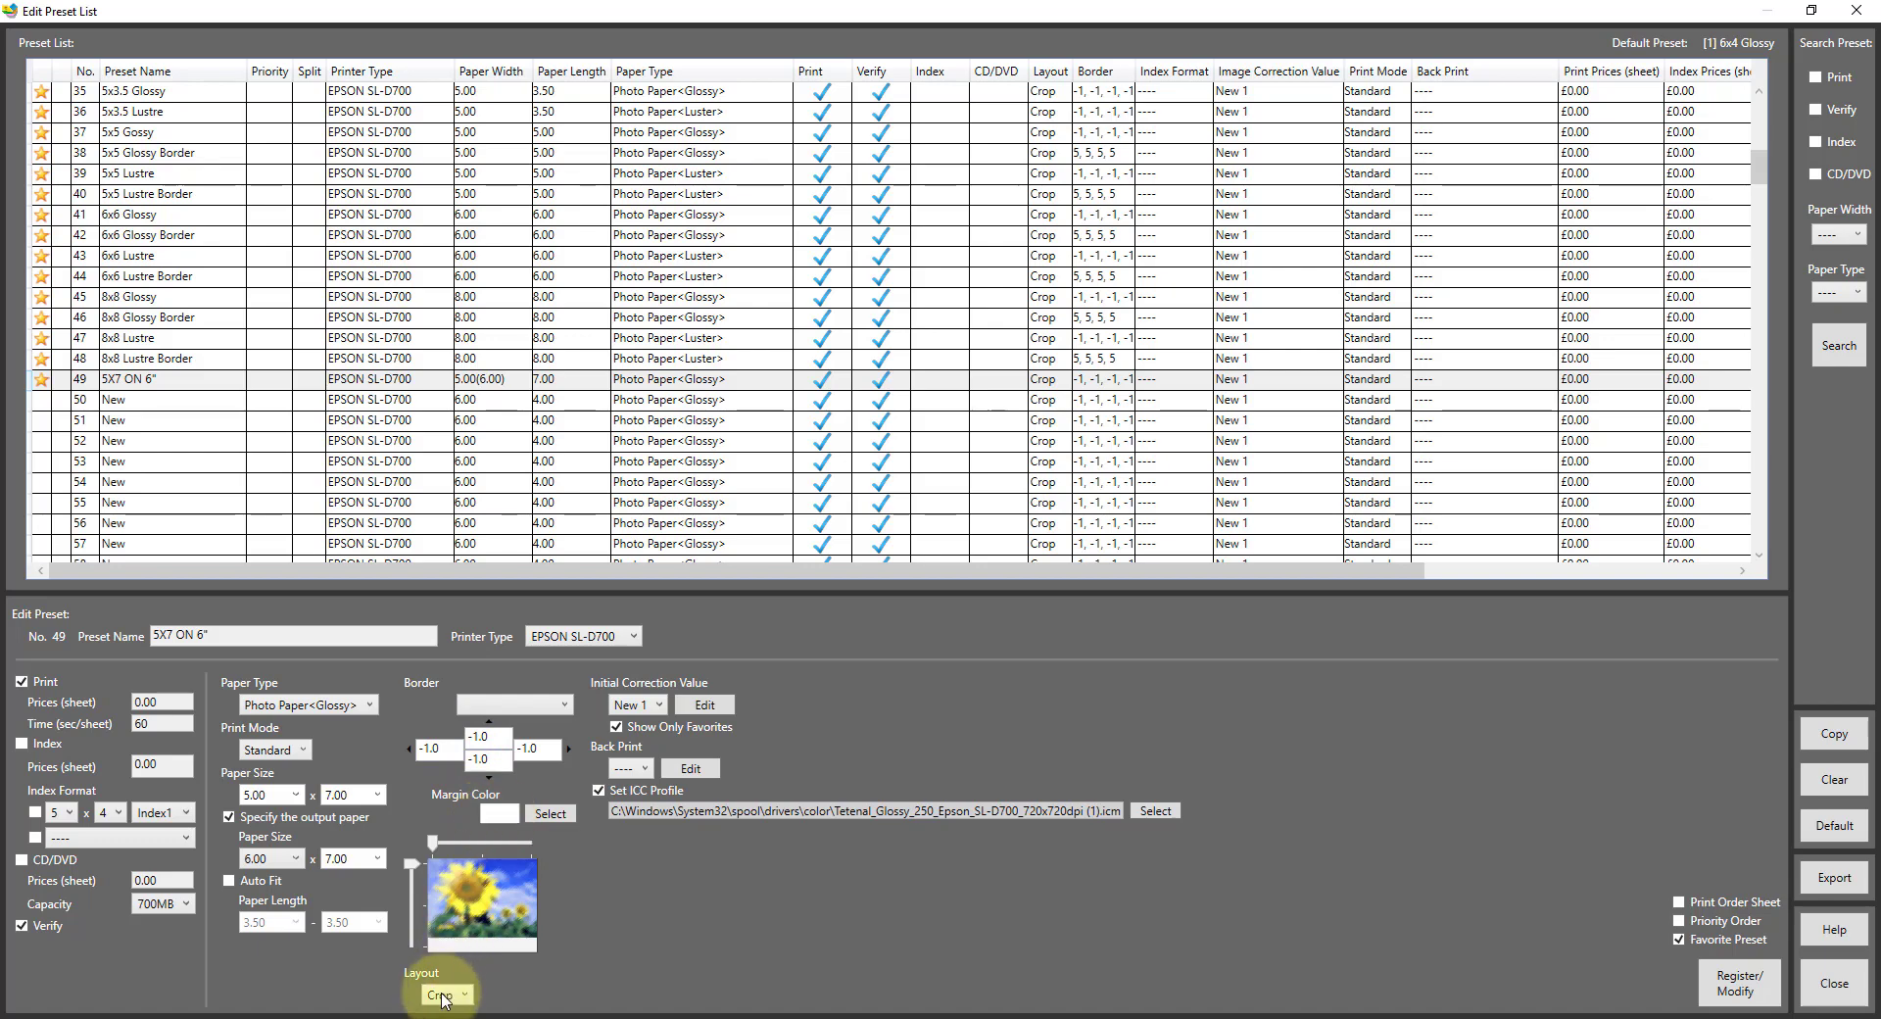
Set the preset's layout to Actual Size after trying Fit and Crop
left_click(441, 995)
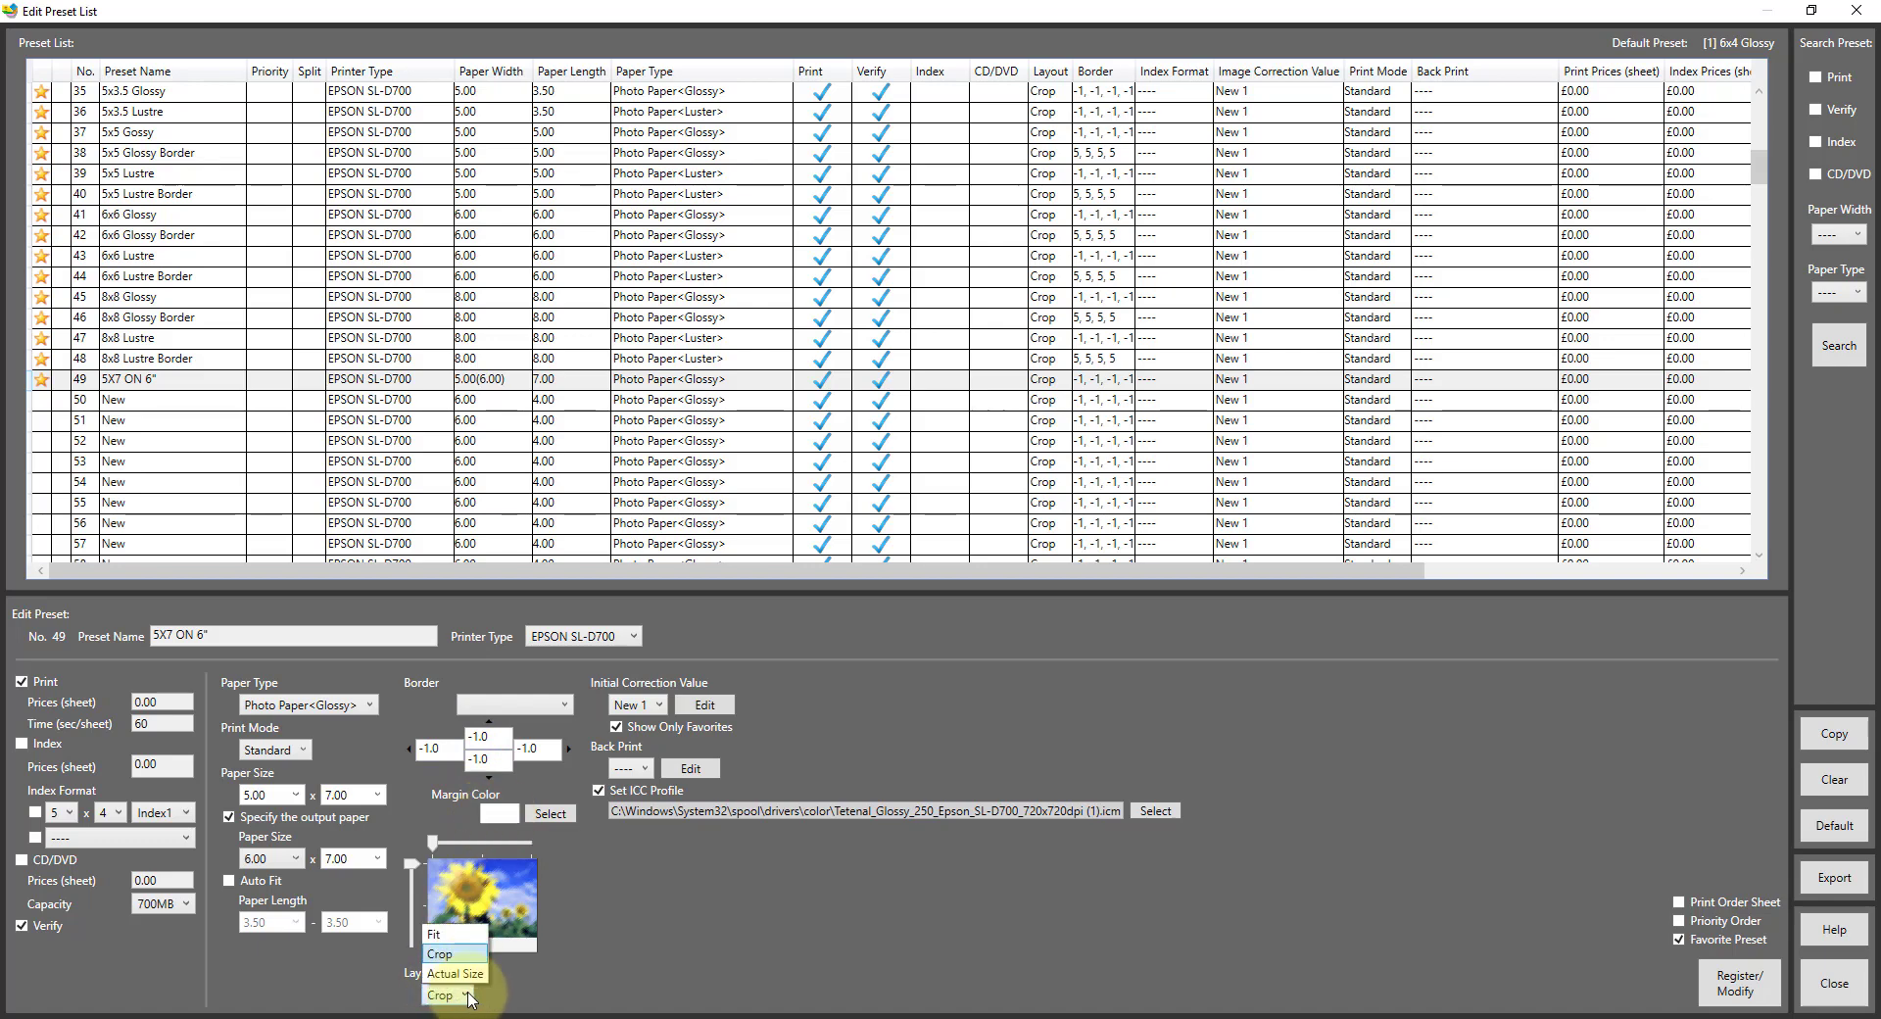
left_click(473, 944)
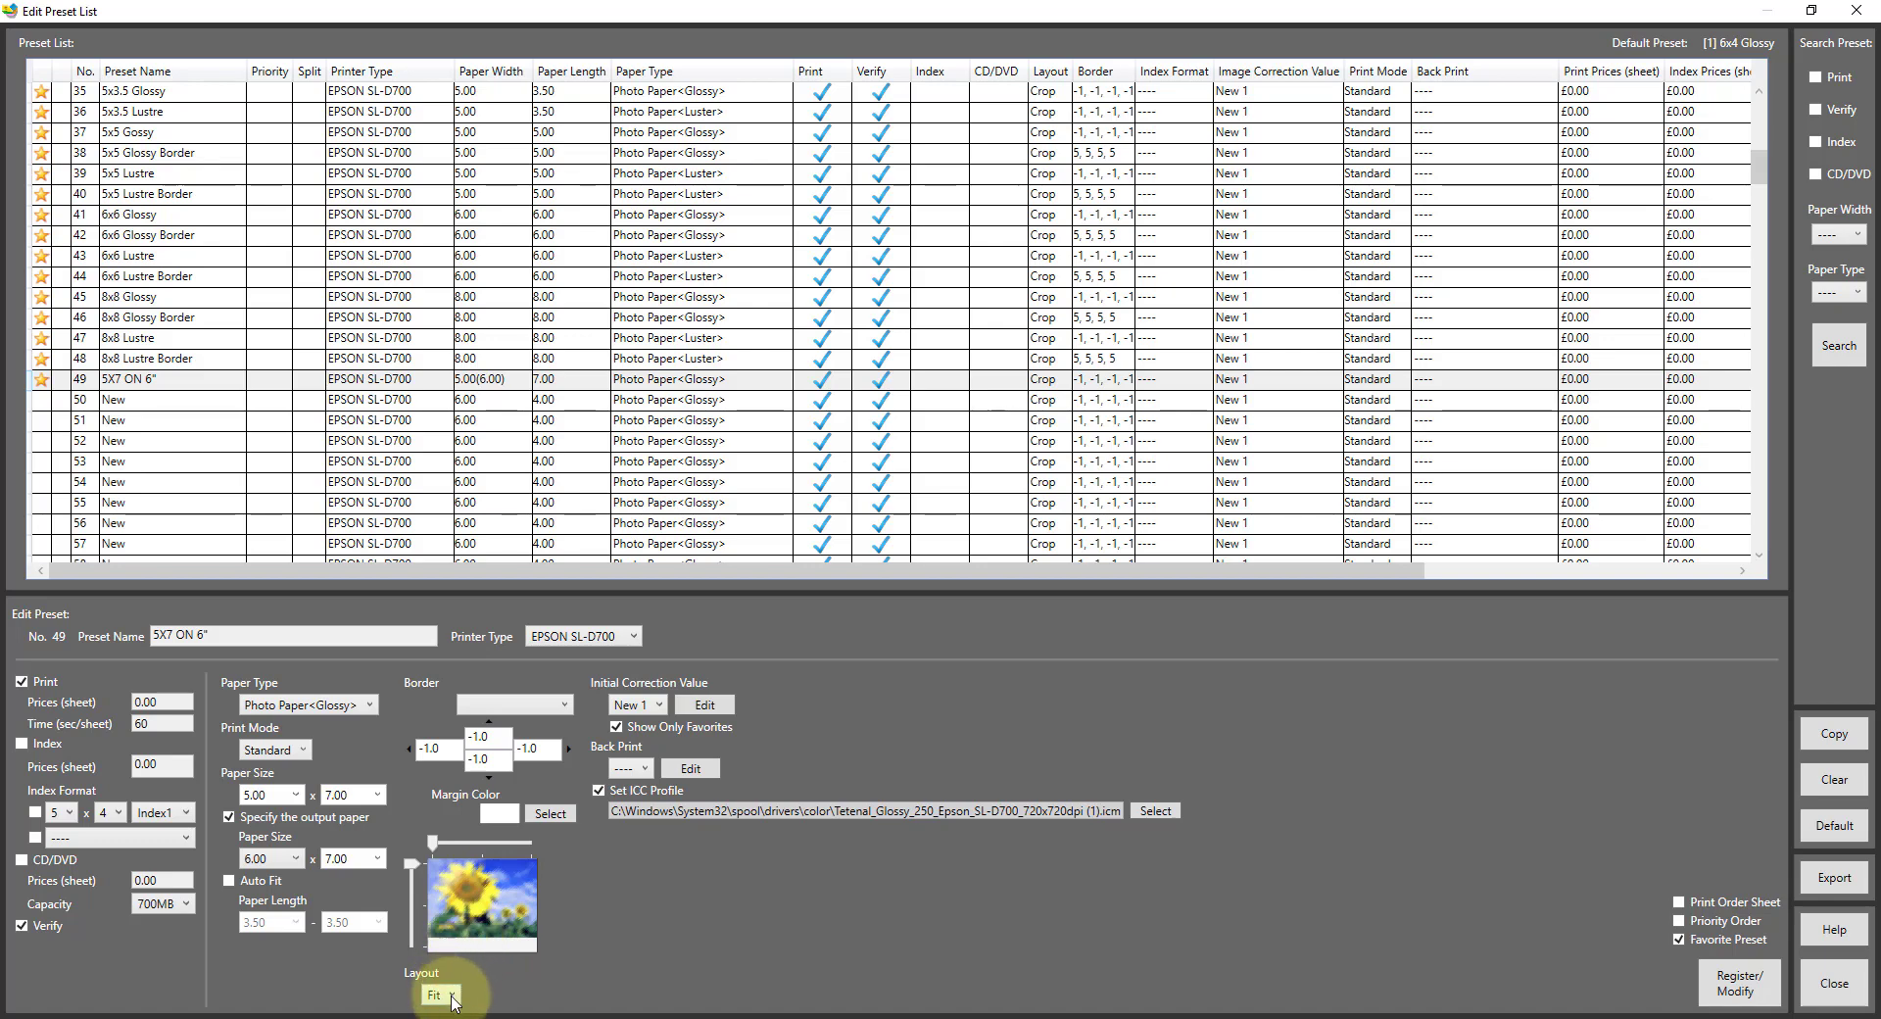
left_click(454, 995)
left_click(457, 956)
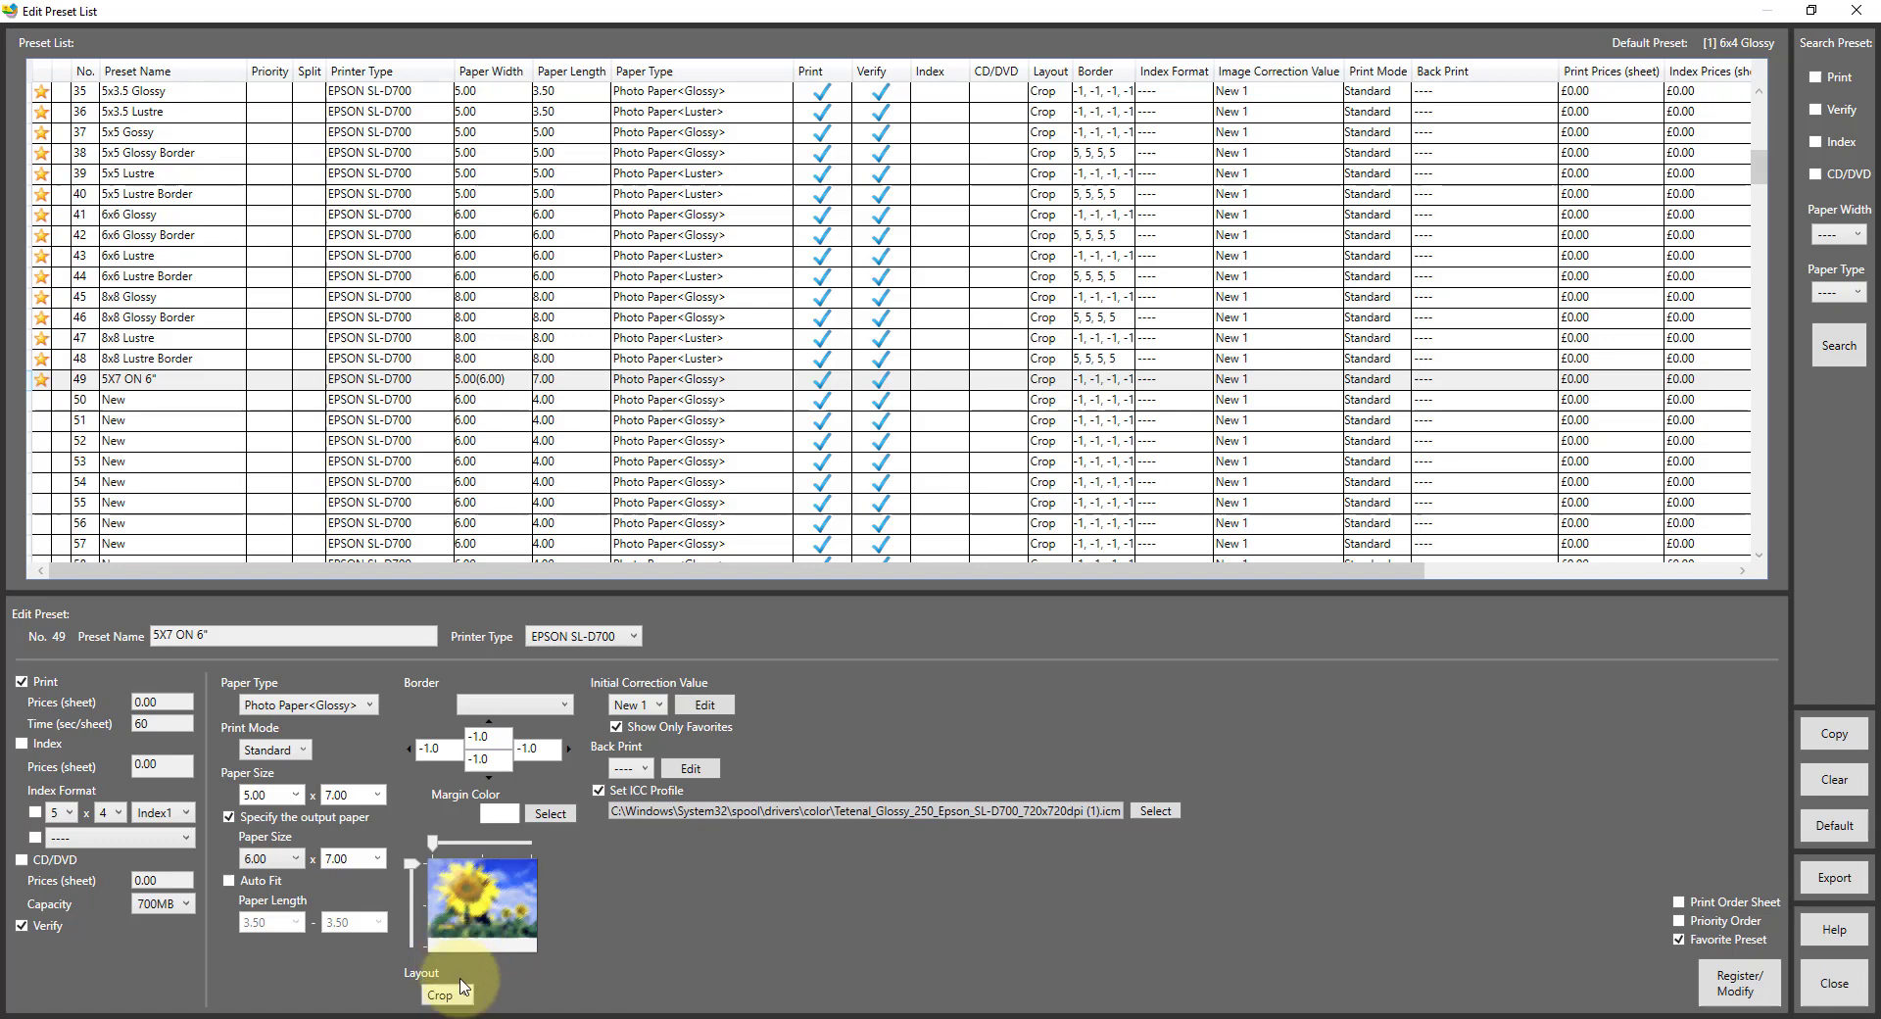
left_click(454, 994)
left_click(455, 980)
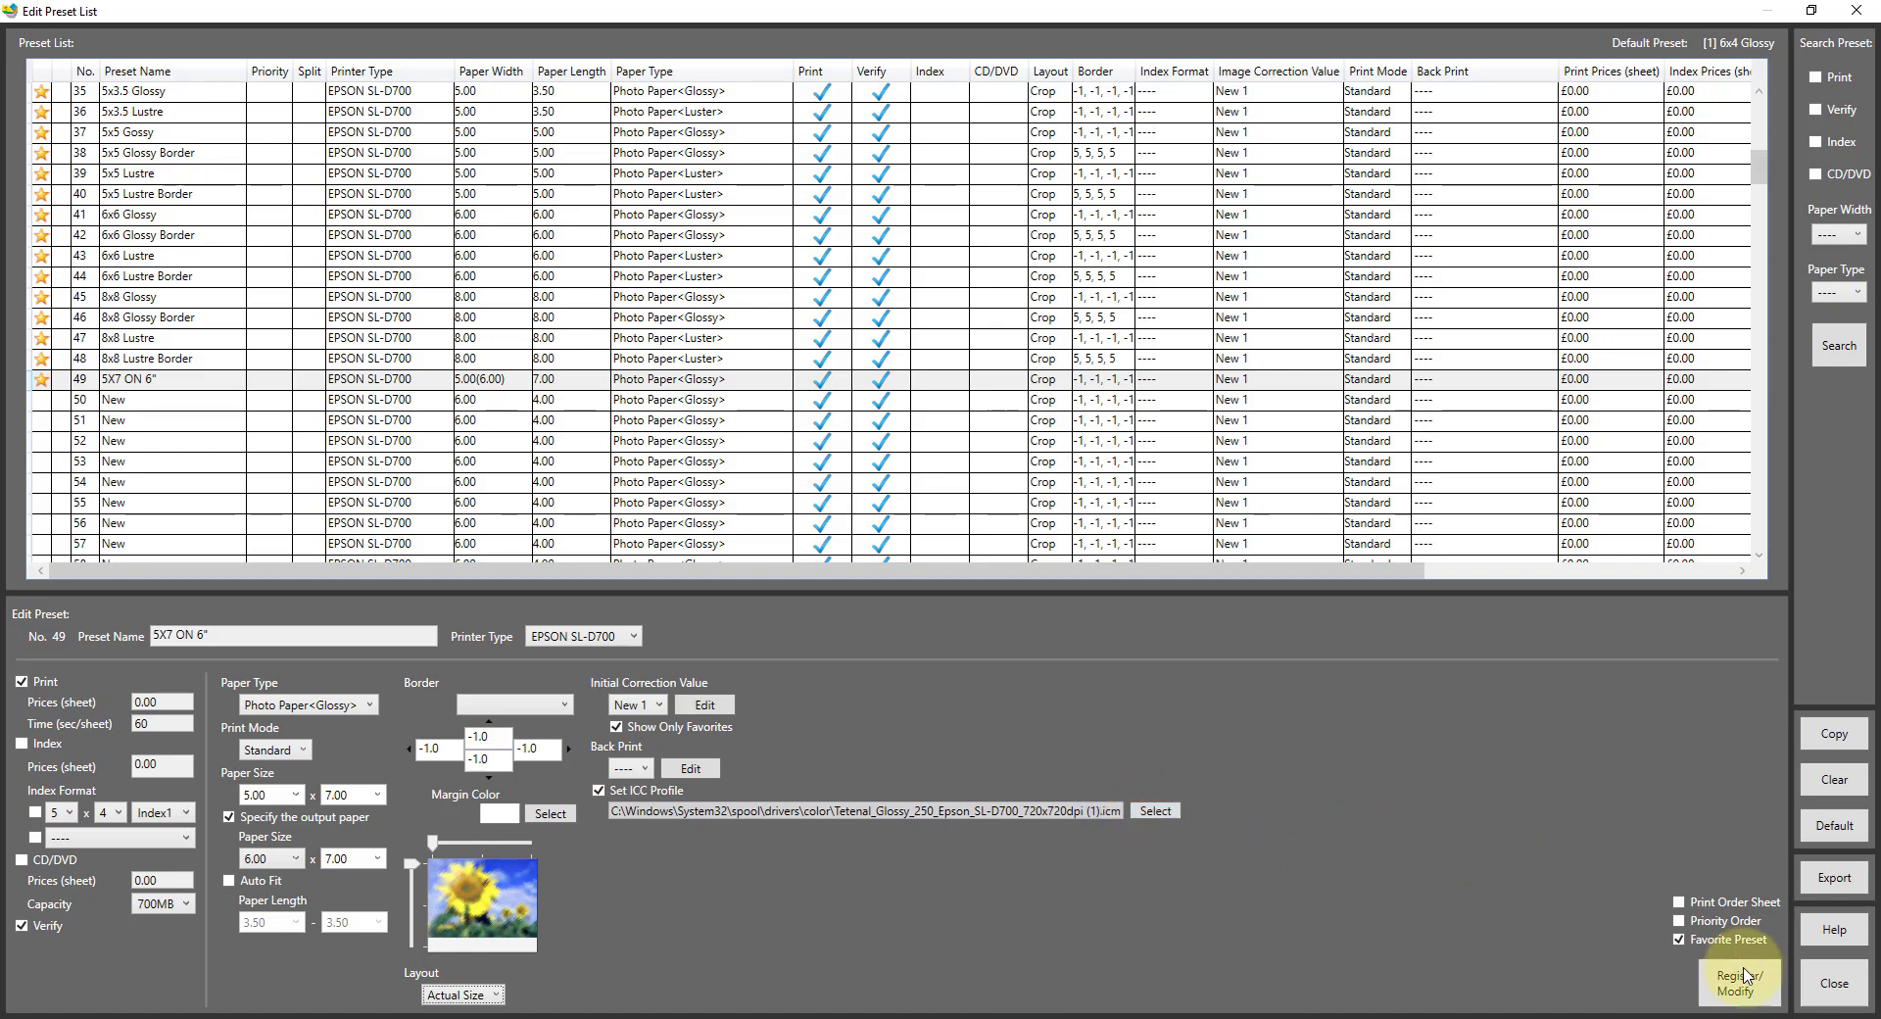
Close the preset list, registering its changes, then load New 1 in Edit Image Correction Values
left_click(1835, 984)
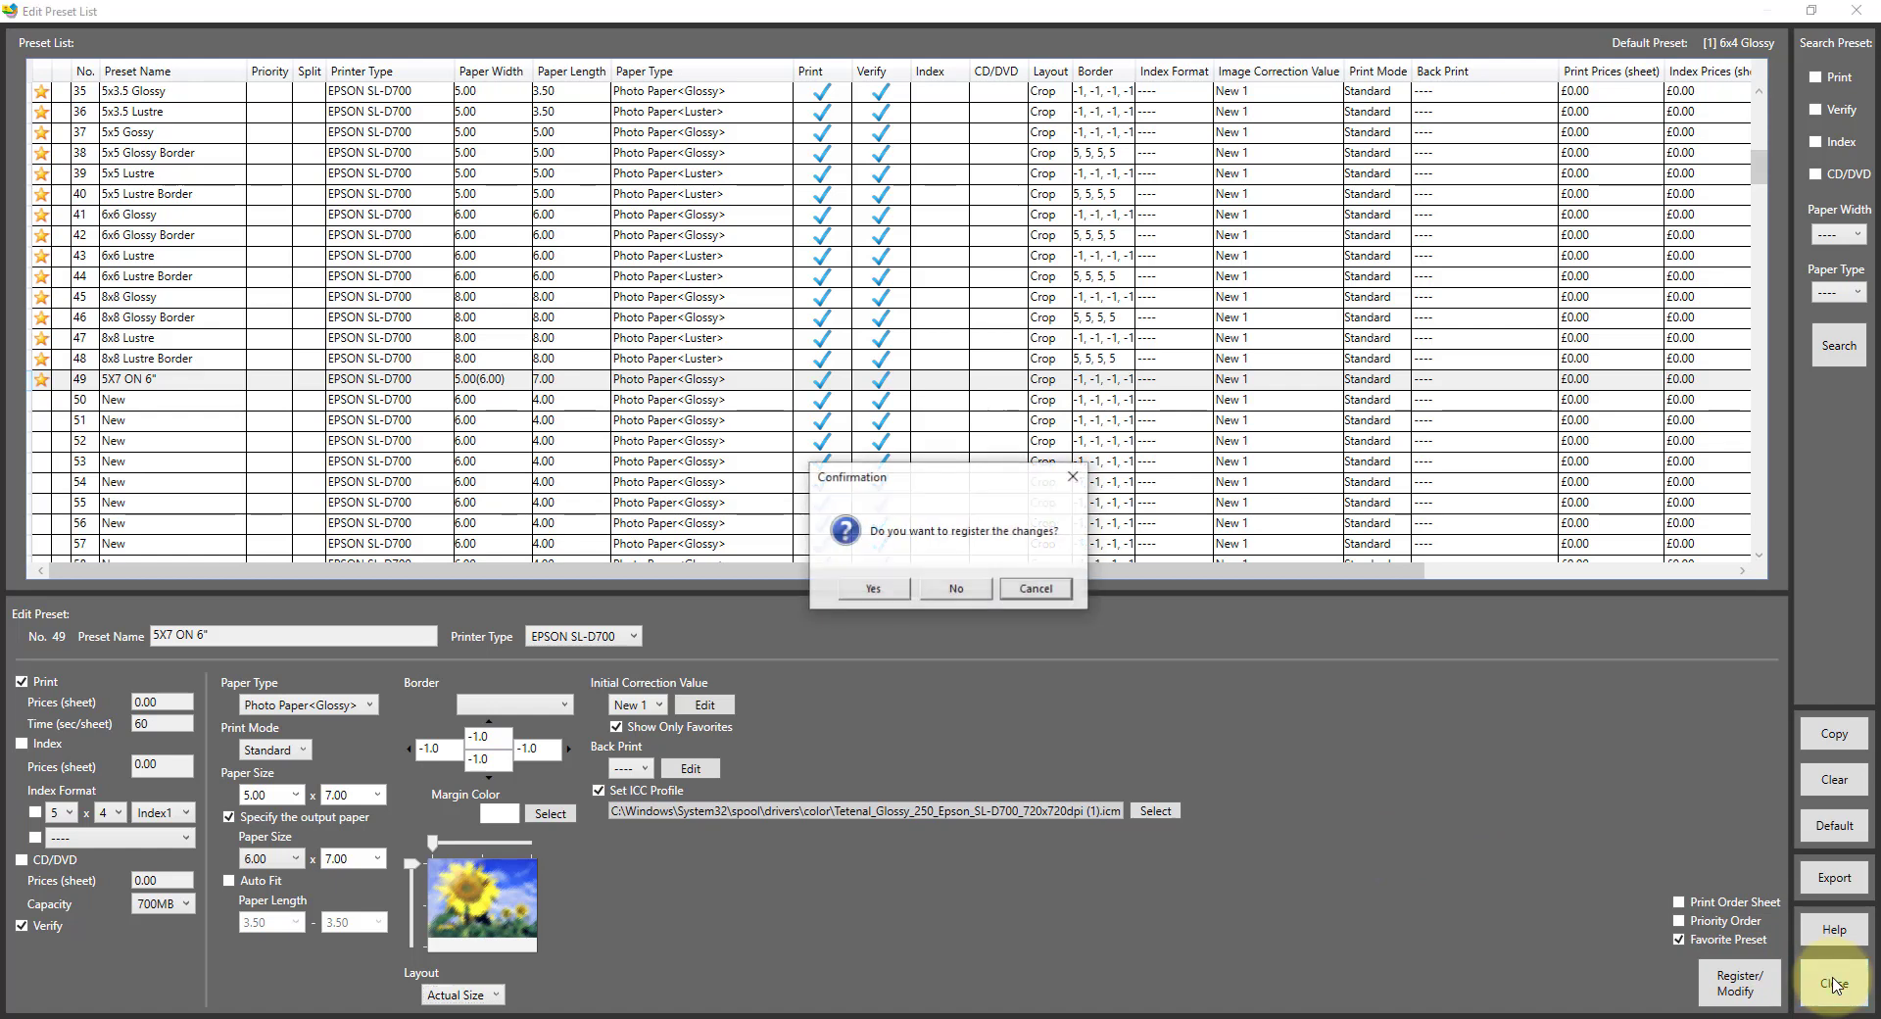
left_click(873, 589)
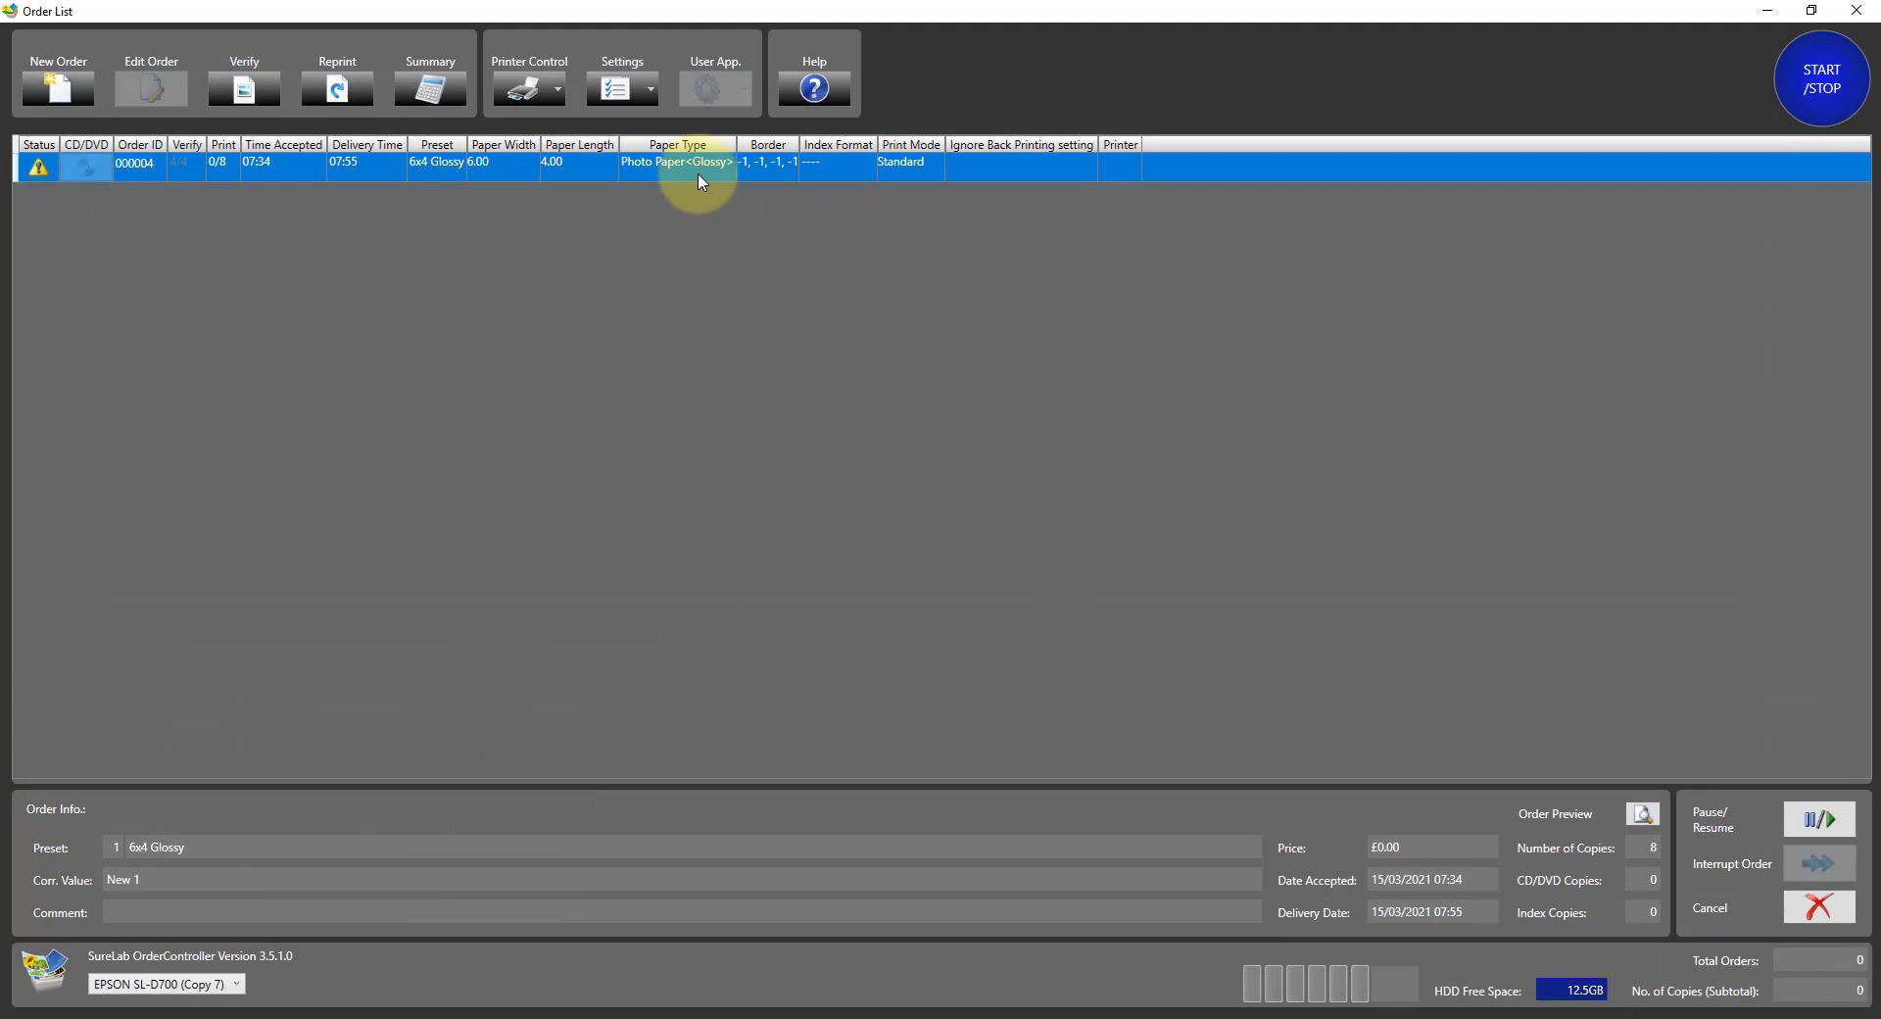
left_click(625, 84)
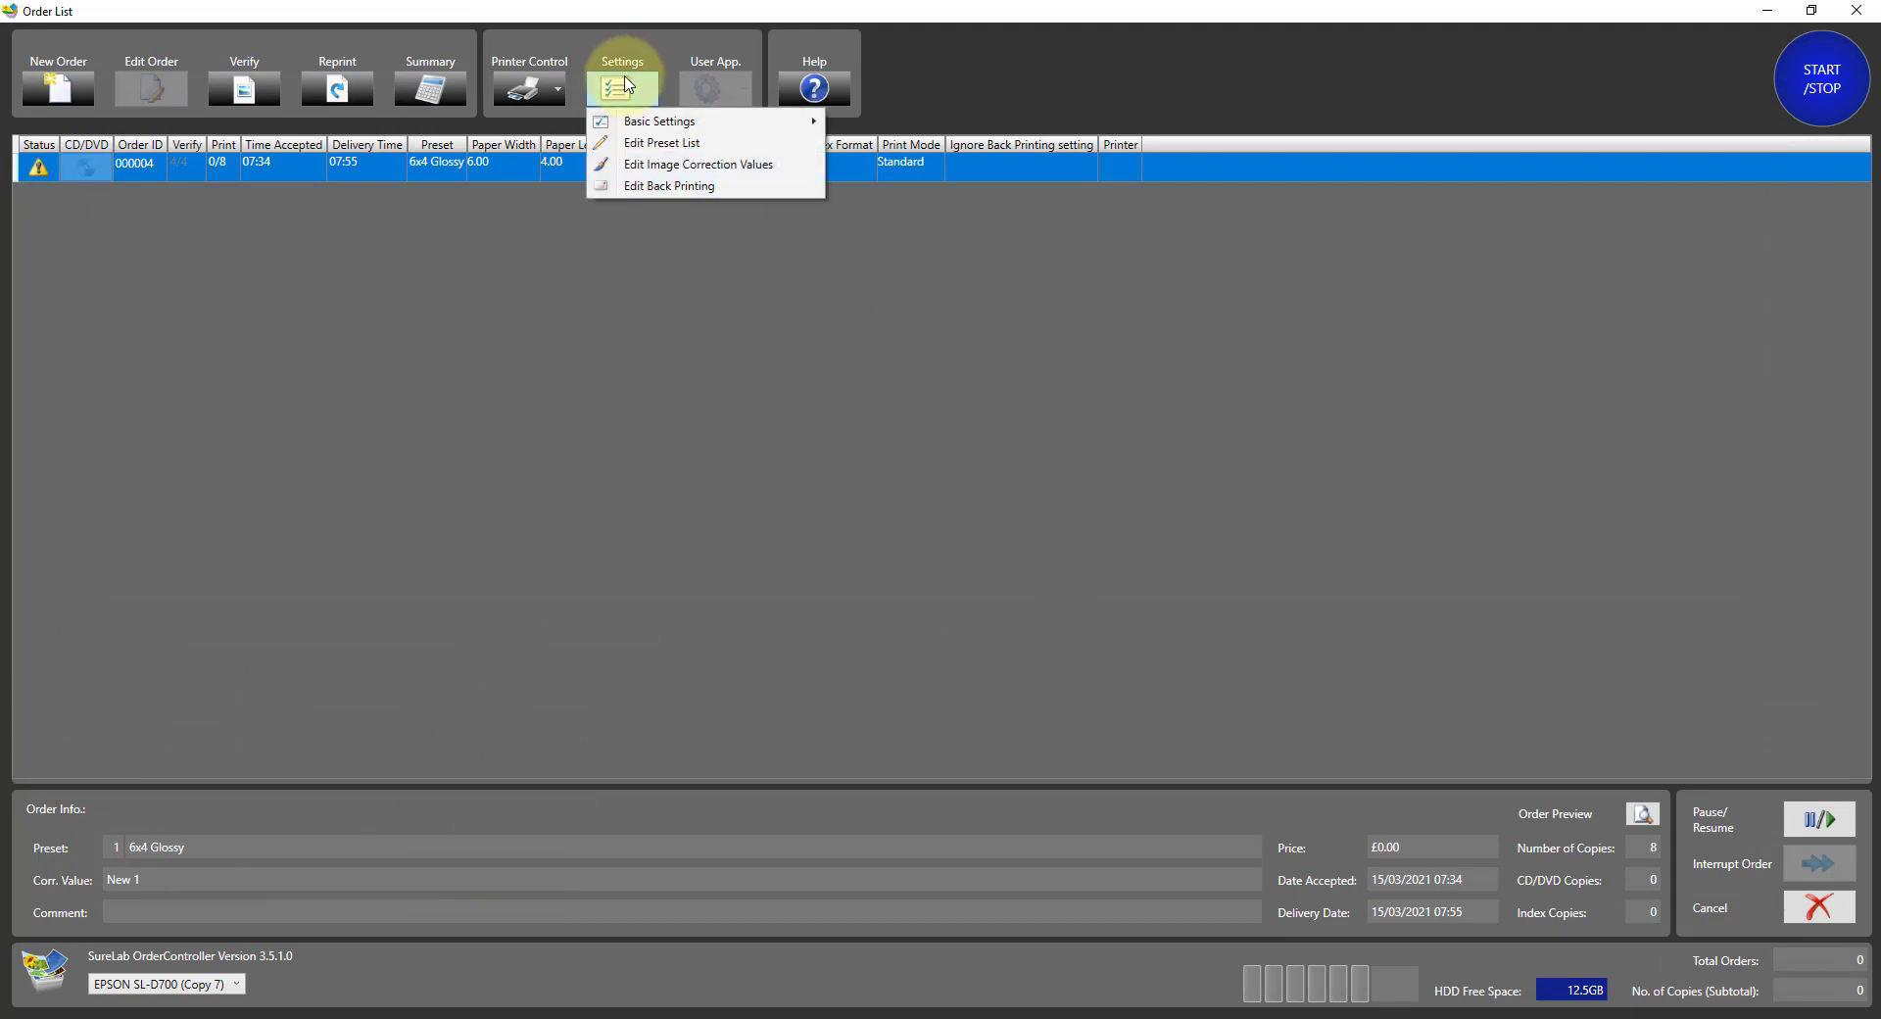
left_click(657, 167)
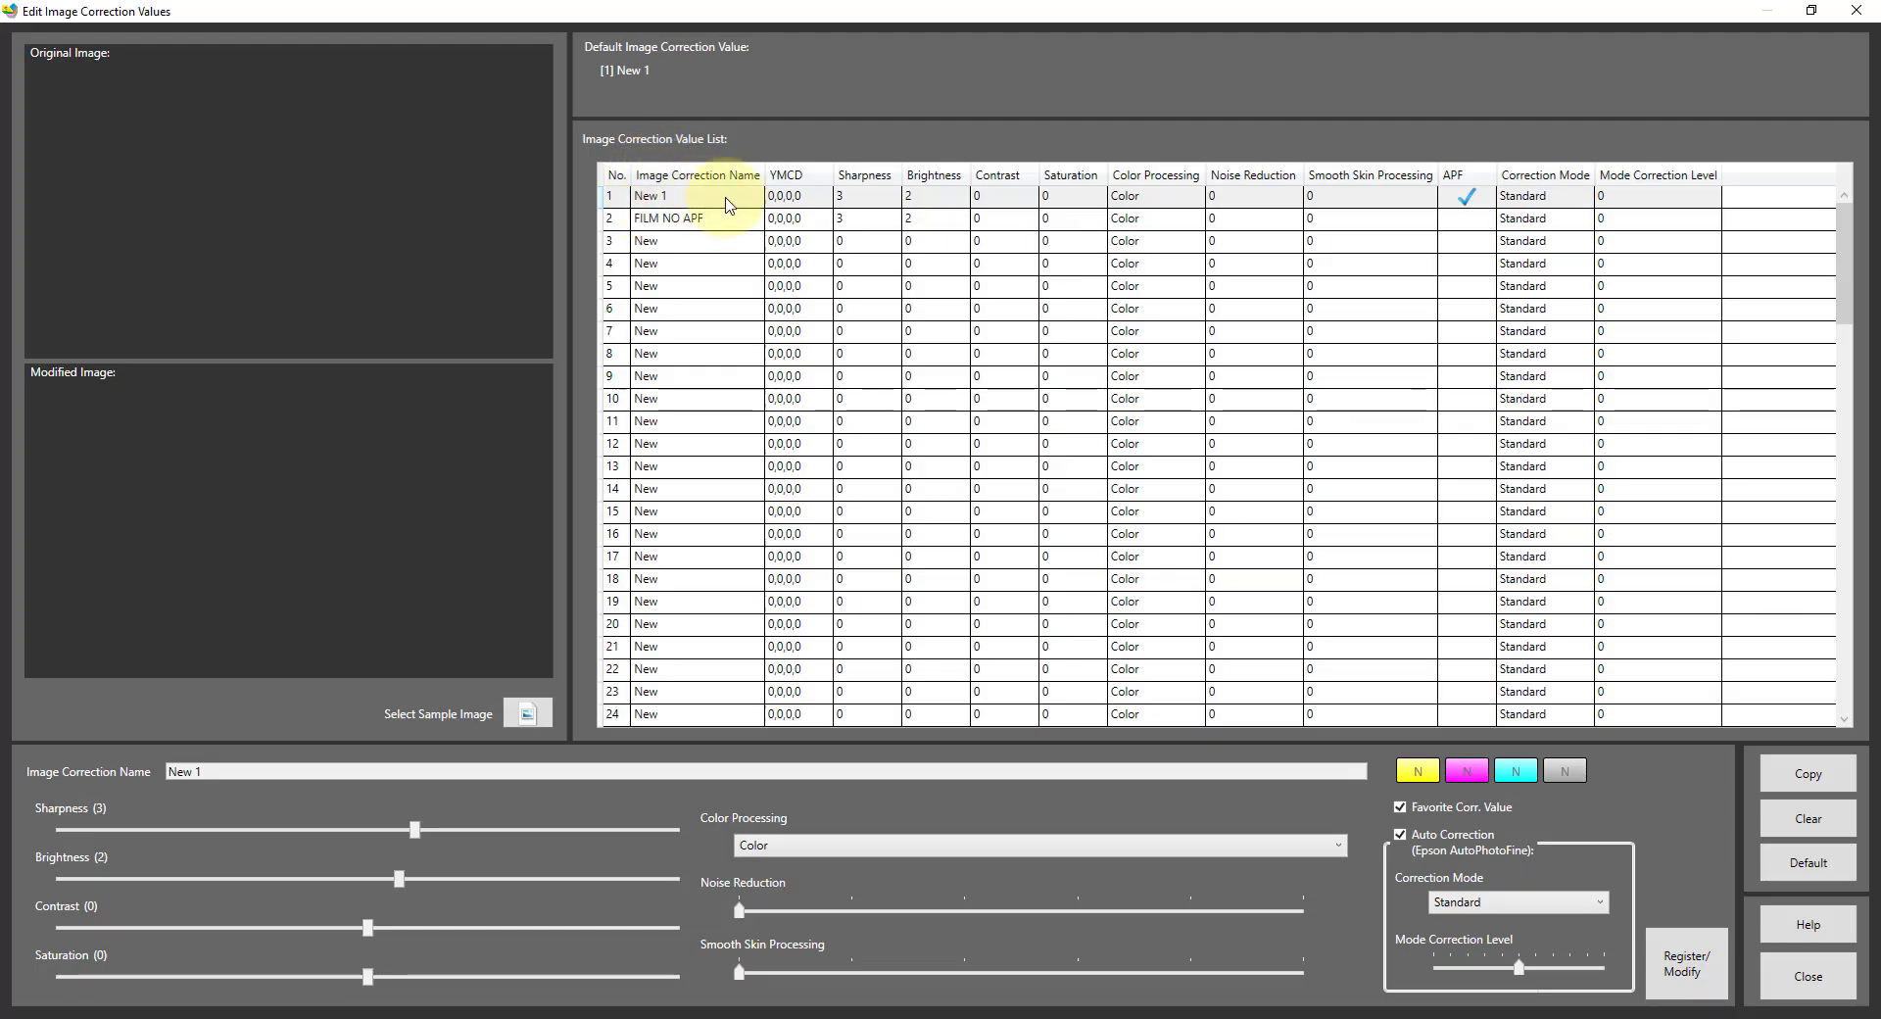
left_click(705, 197)
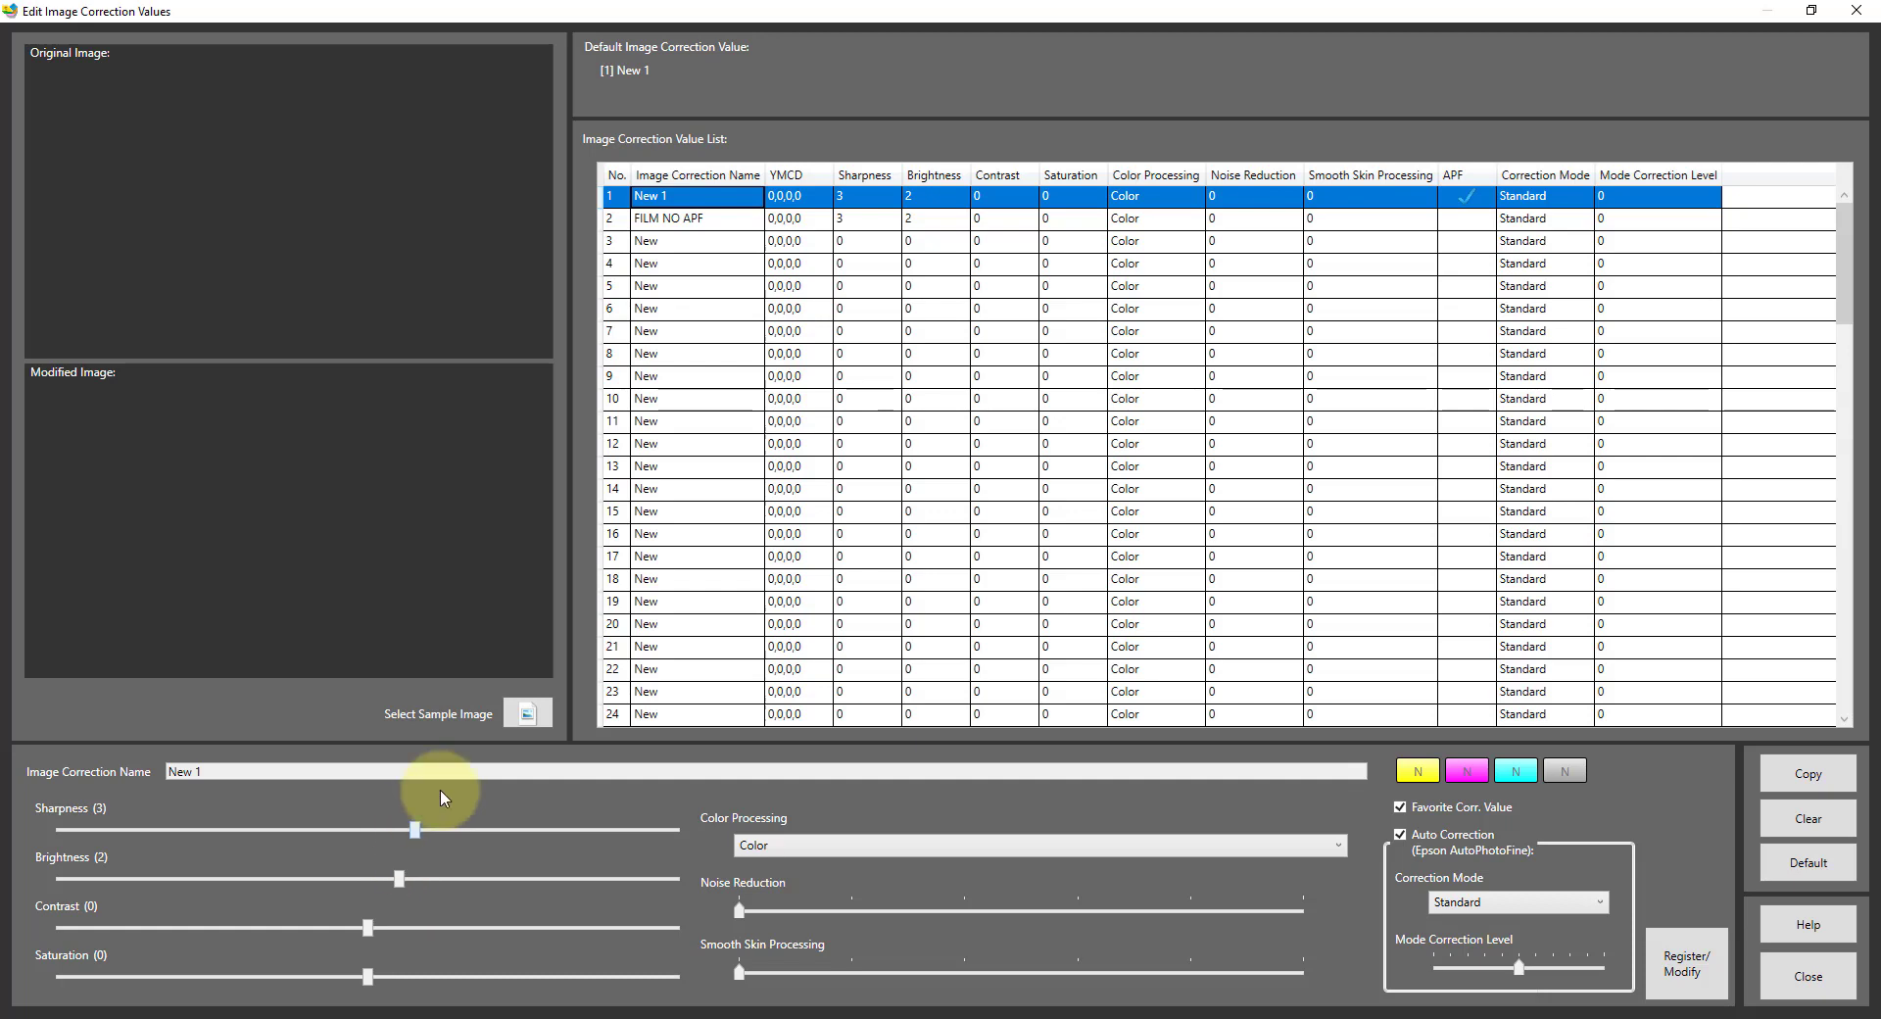
Raise FILM NO APF's contrast and saturation to 2, then close the correction editor
left_click(712, 225)
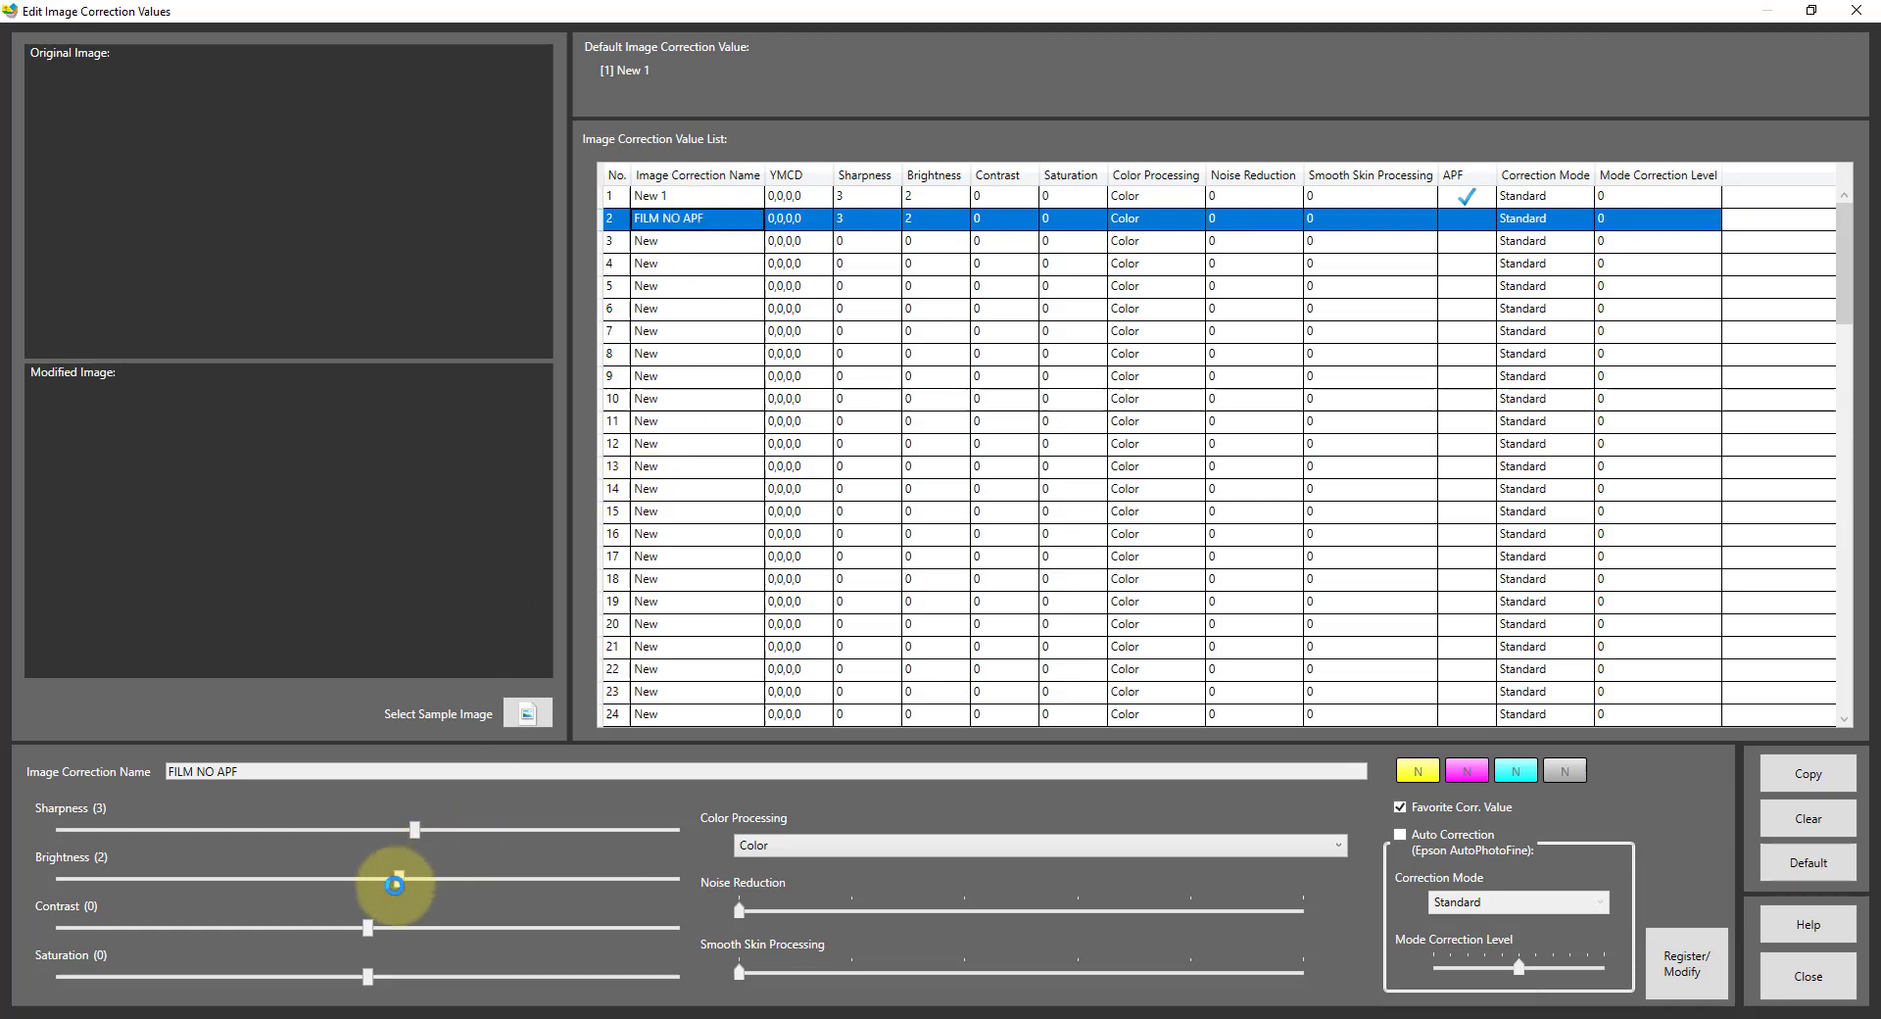
left_click_drag(370, 939, 395, 979)
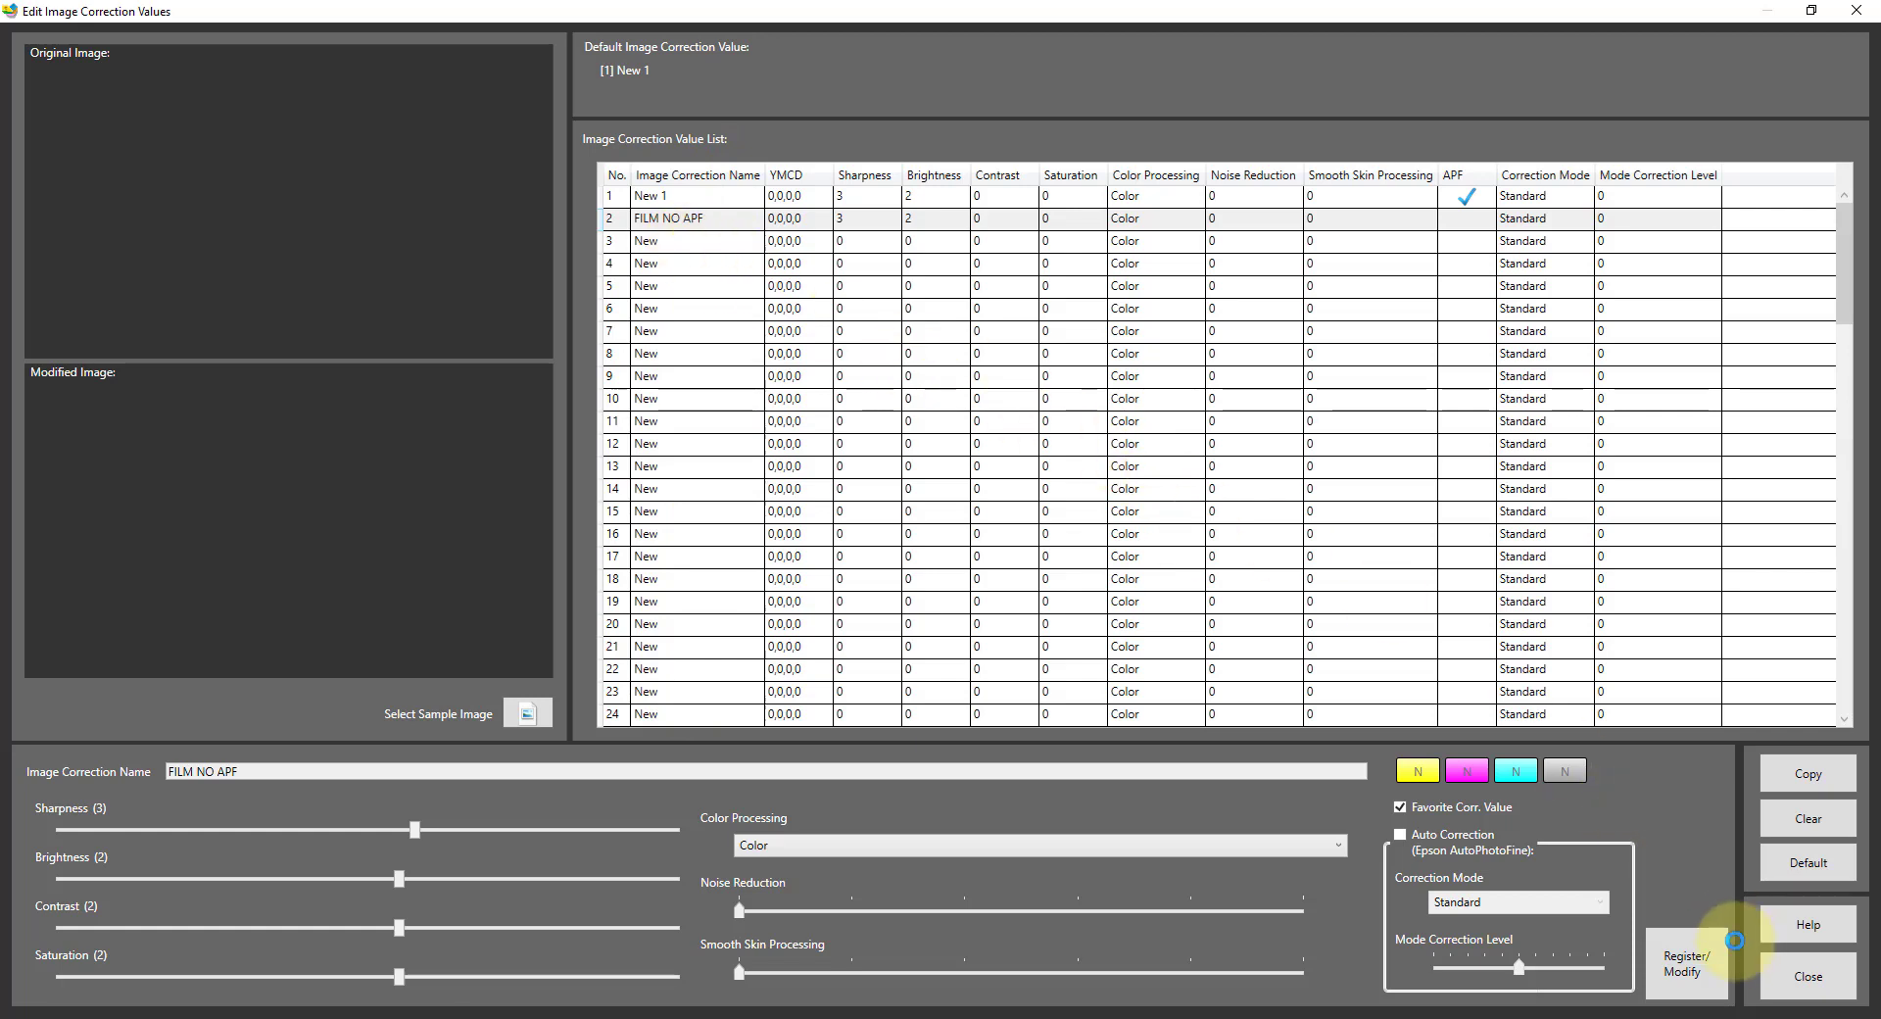
left_click(1780, 984)
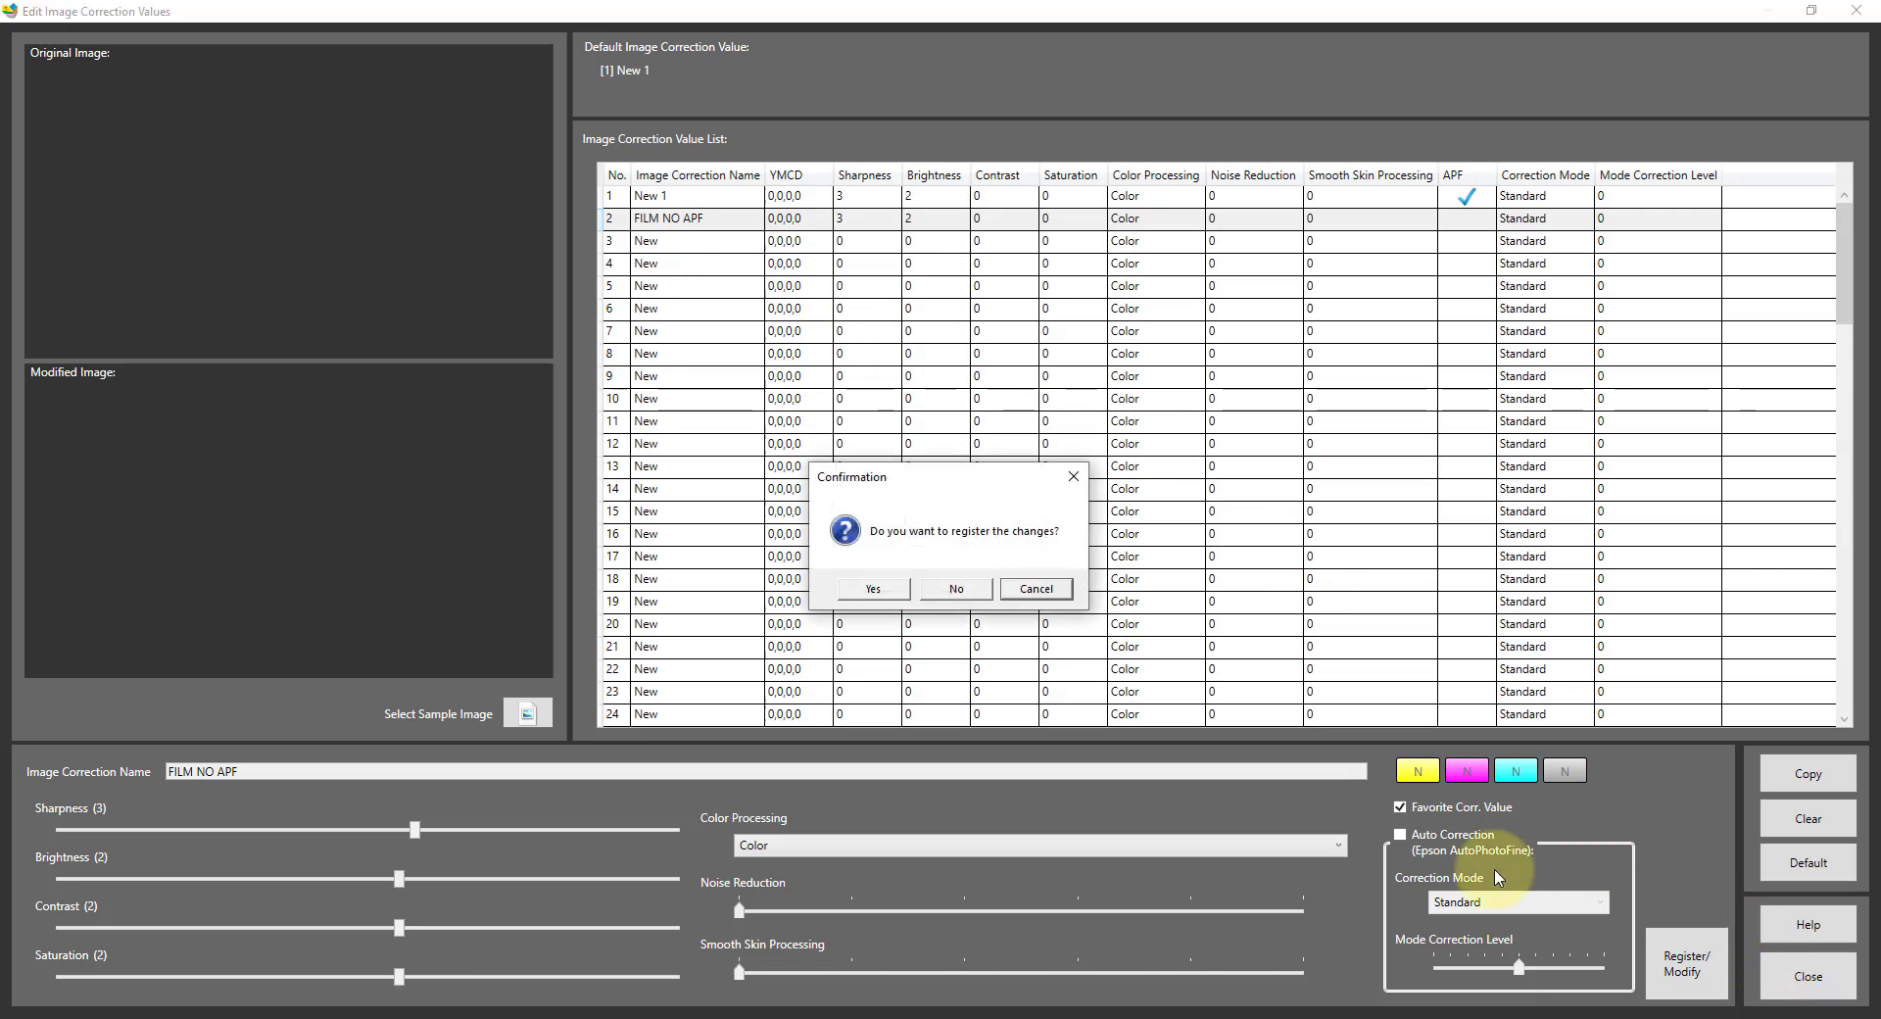
Answer No at the save prompt, returning to the Order List
left_click(935, 592)
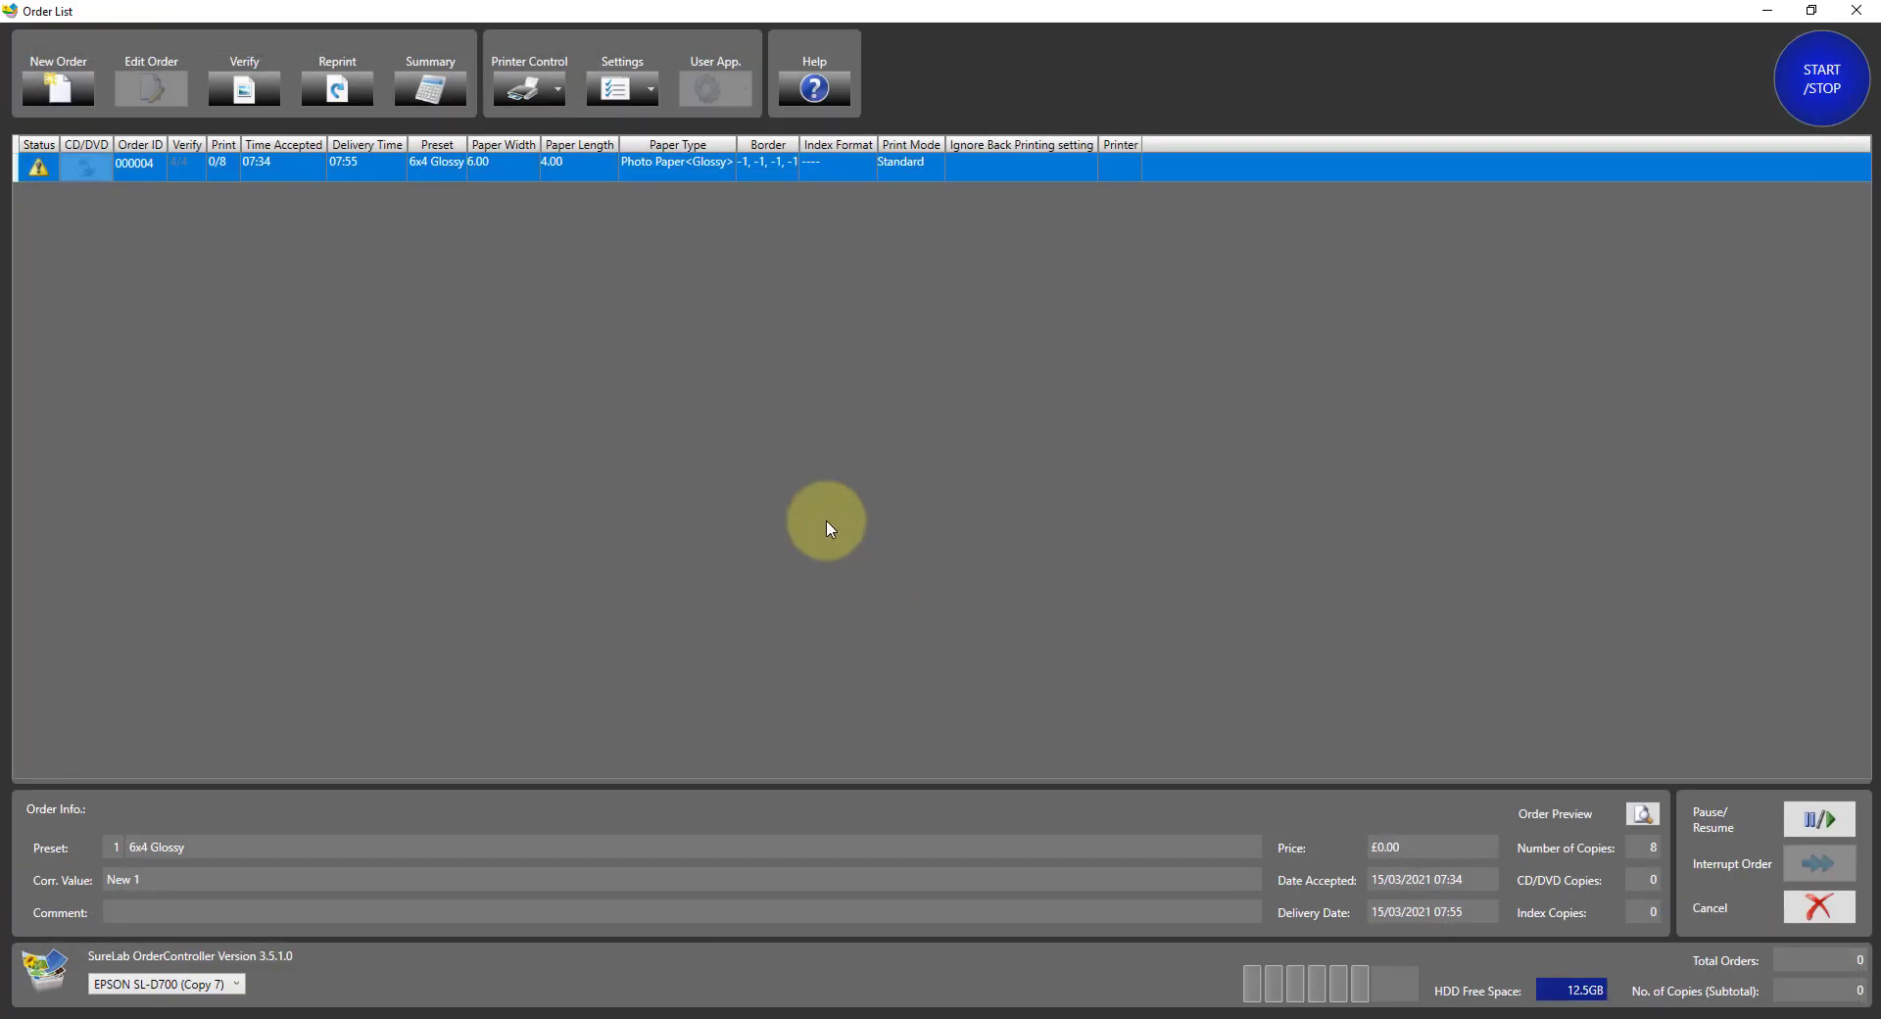